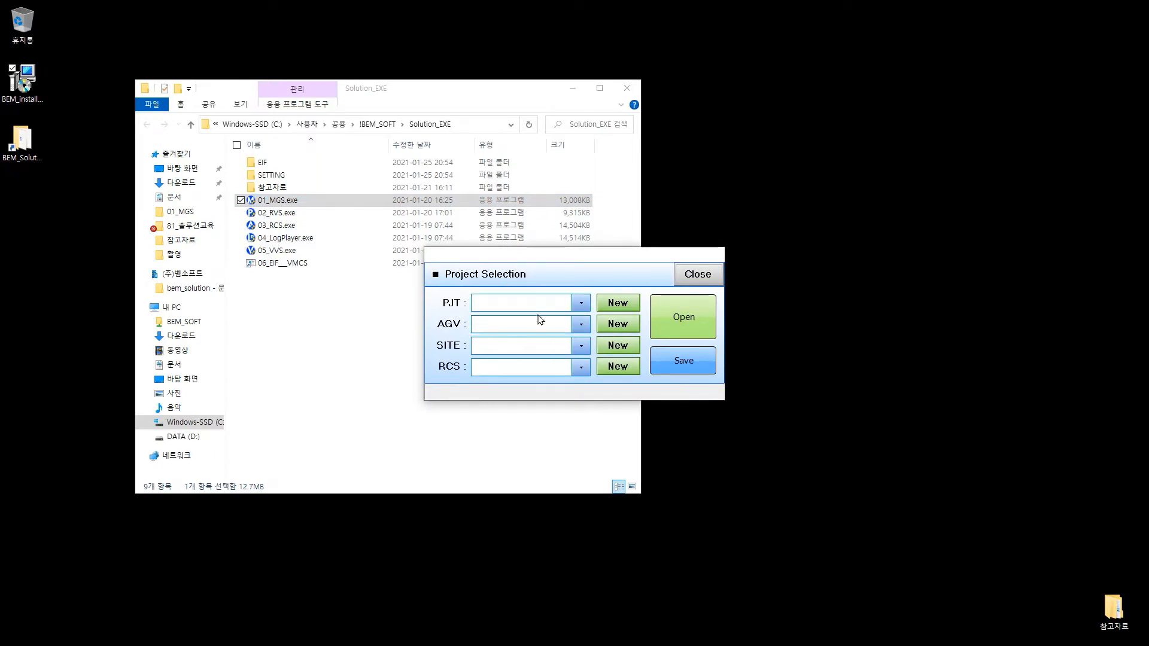
Create a new project named Solution.
left_click(621, 304)
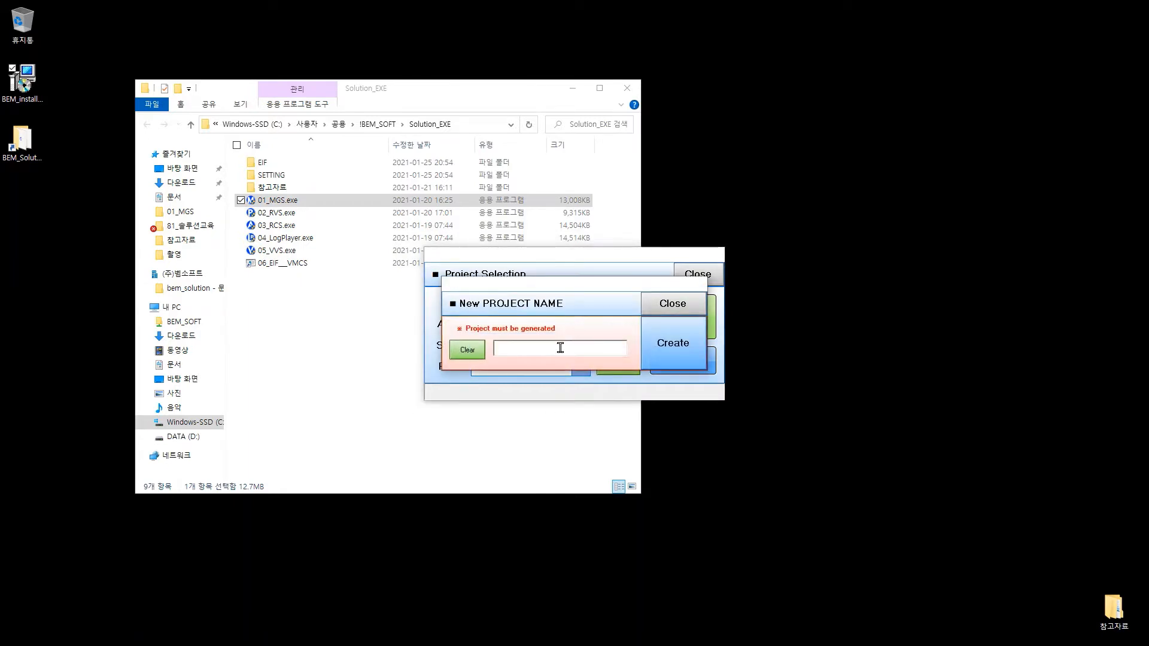
type("So")
left_click(658, 345)
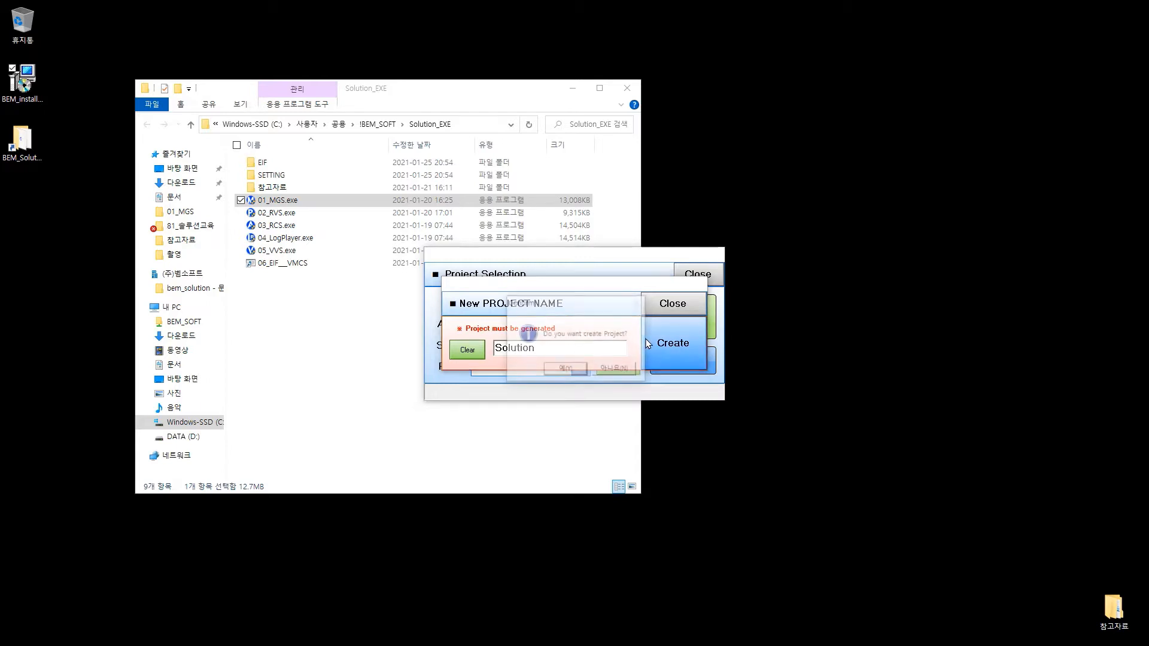
left_click(578, 369)
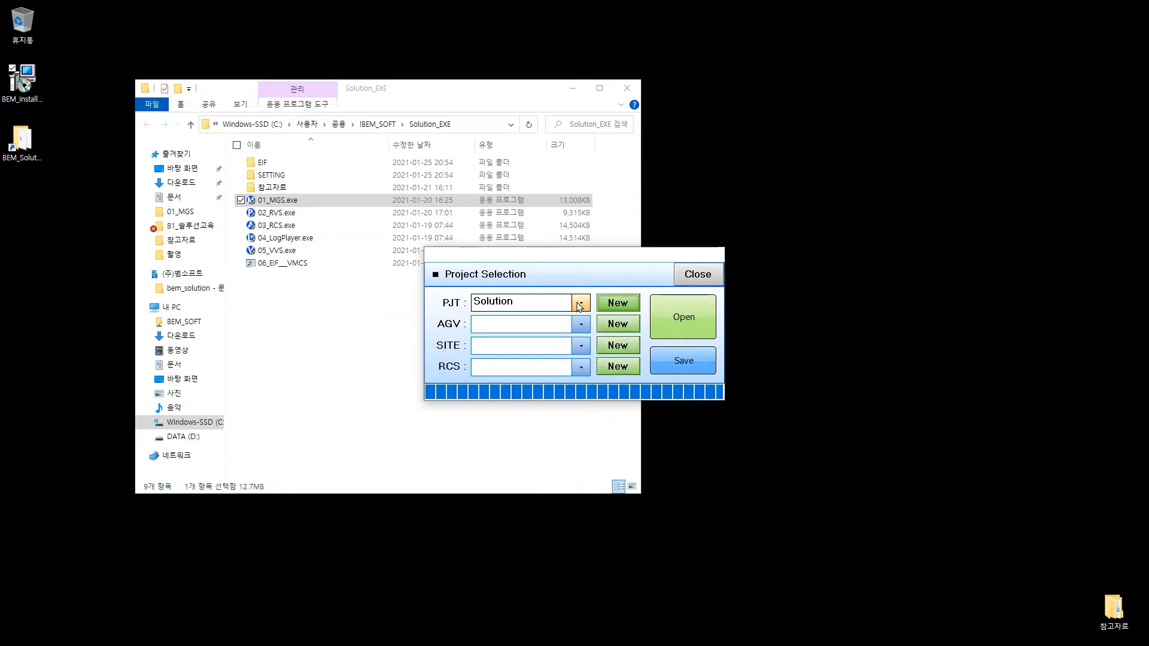
Choose 2SD_AGV as the project's AGV and SITE as its site.
left_click(581, 324)
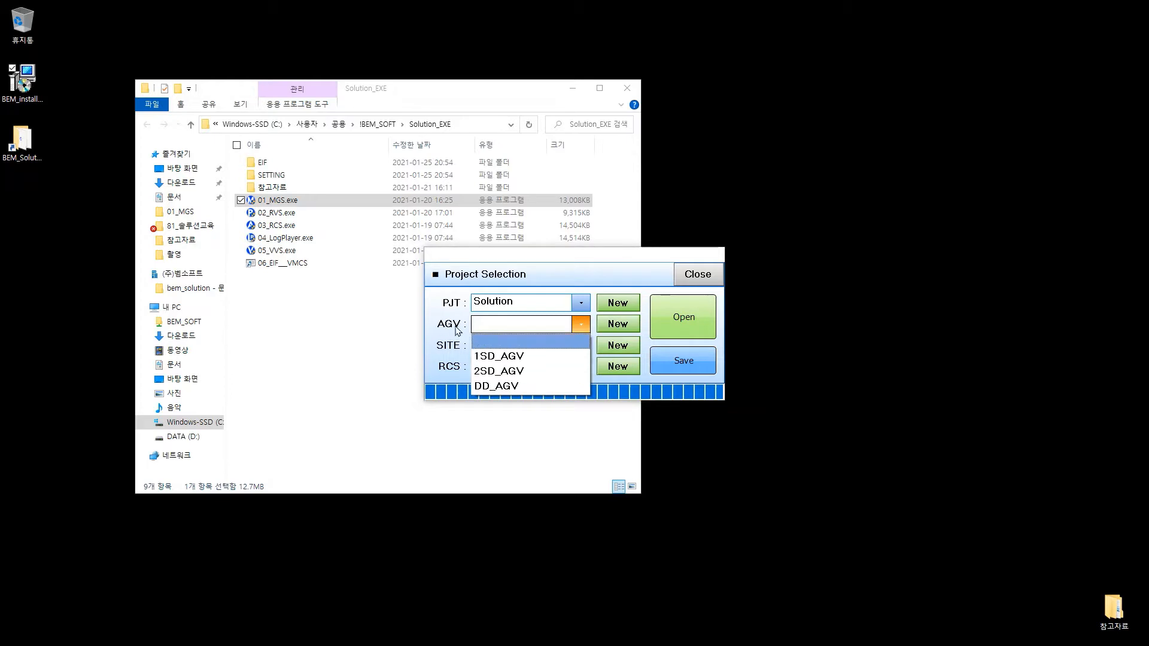
left_click(520, 372)
left_click(581, 346)
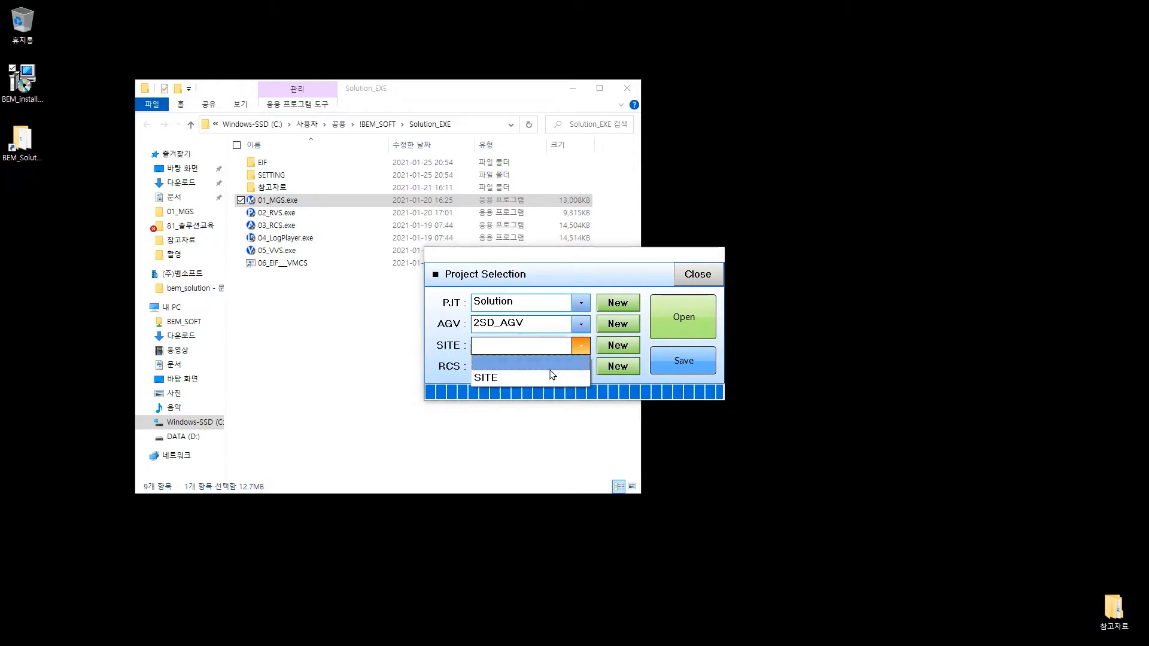
left_click(546, 378)
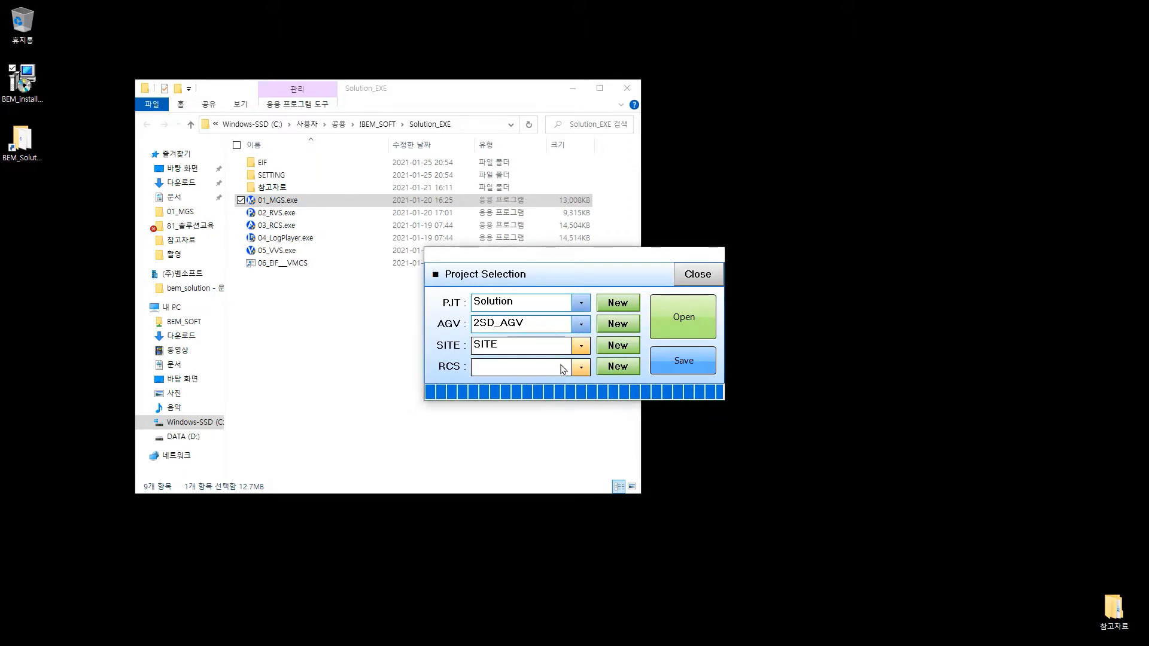
Create a new RCS project named QT under Solution / 2SD_AGV / SITE.
left_click(617, 366)
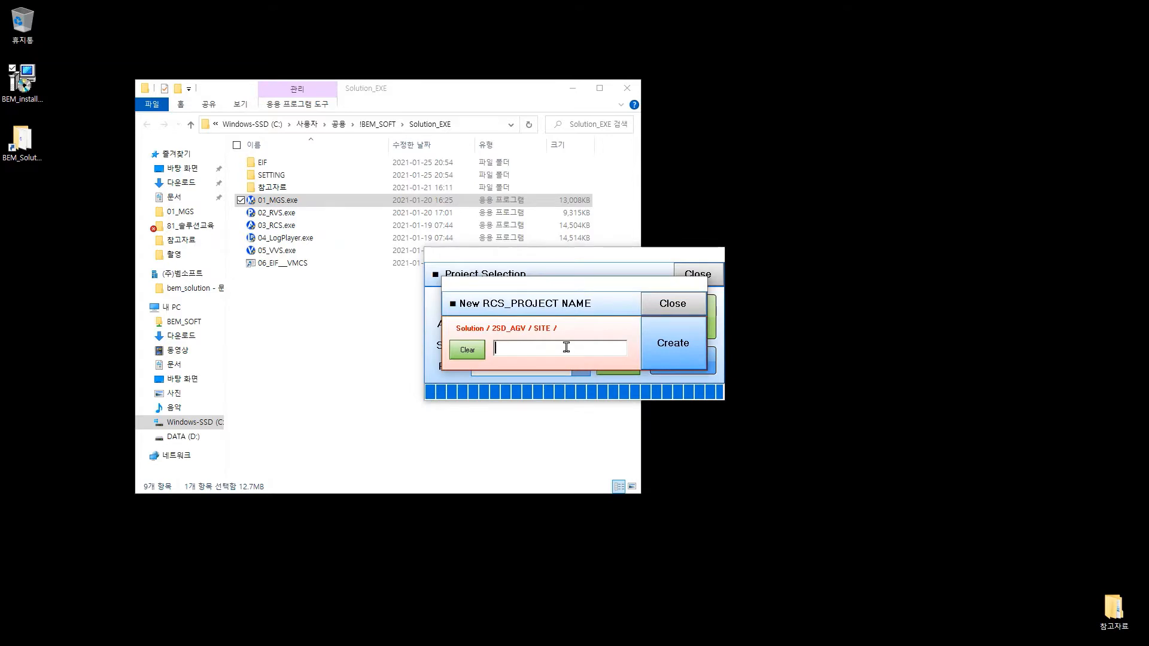
type("QT")
left_click(665, 353)
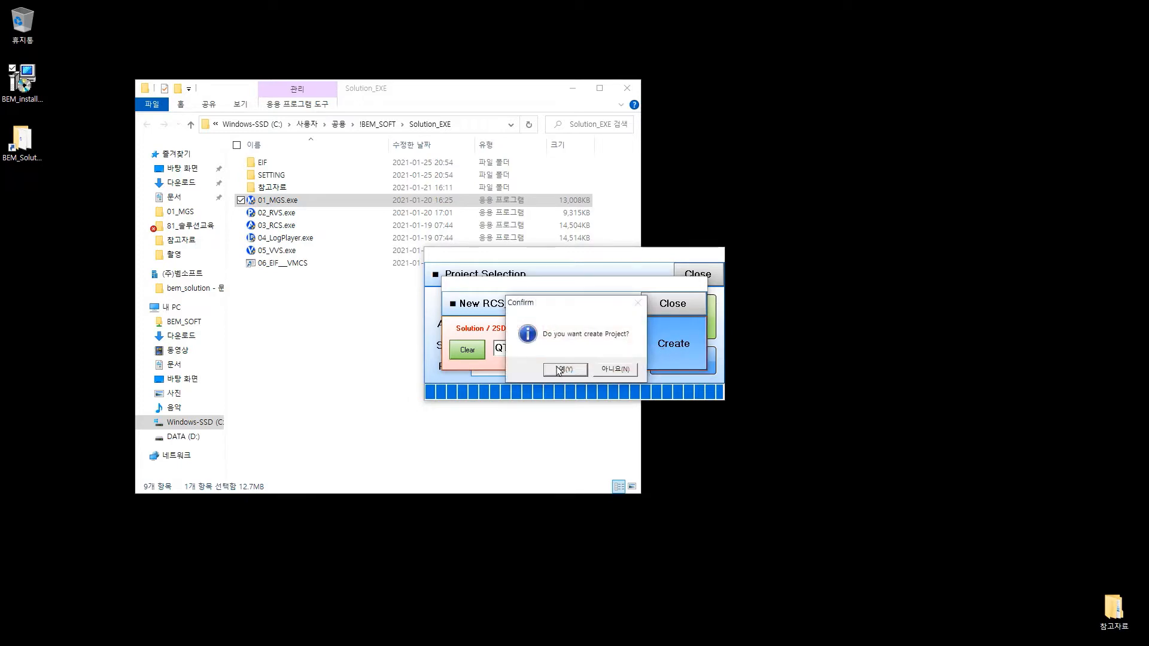
left_click(561, 368)
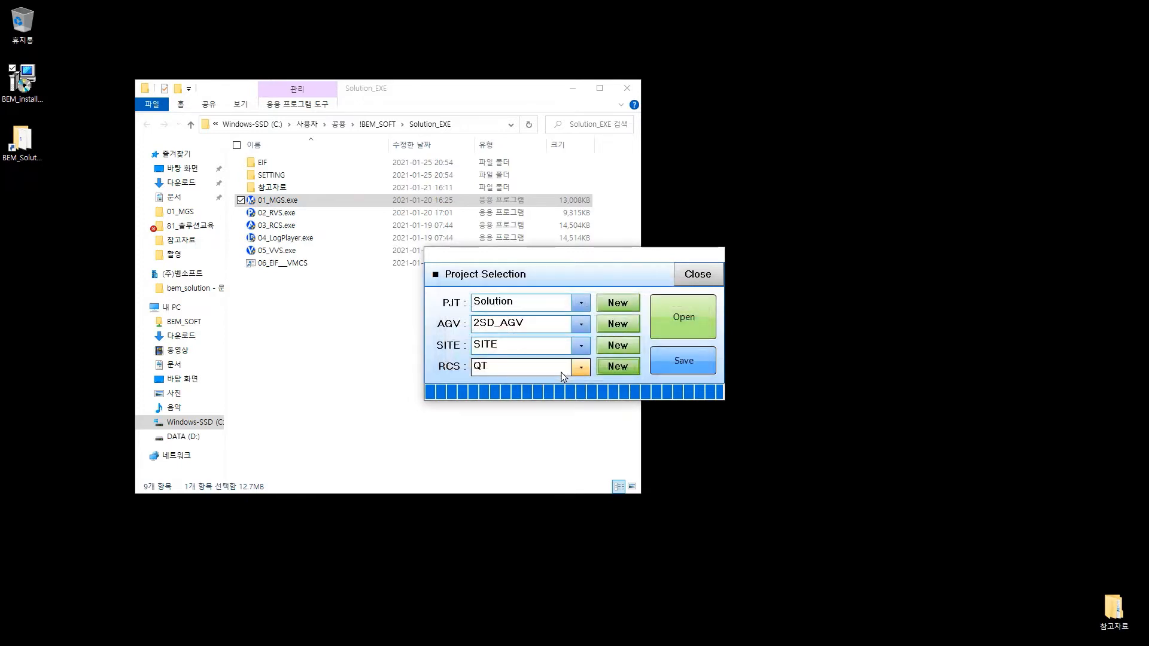
Open the configured project in the map generator, saving the differing settings as new.
left_click(685, 325)
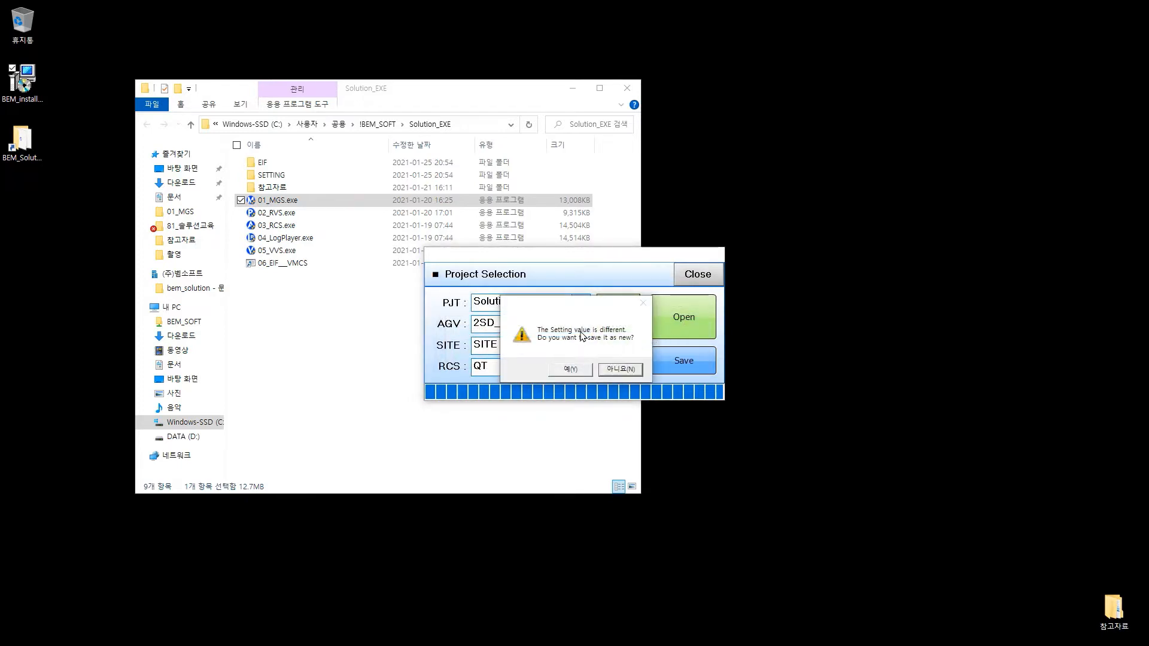
left_click(567, 369)
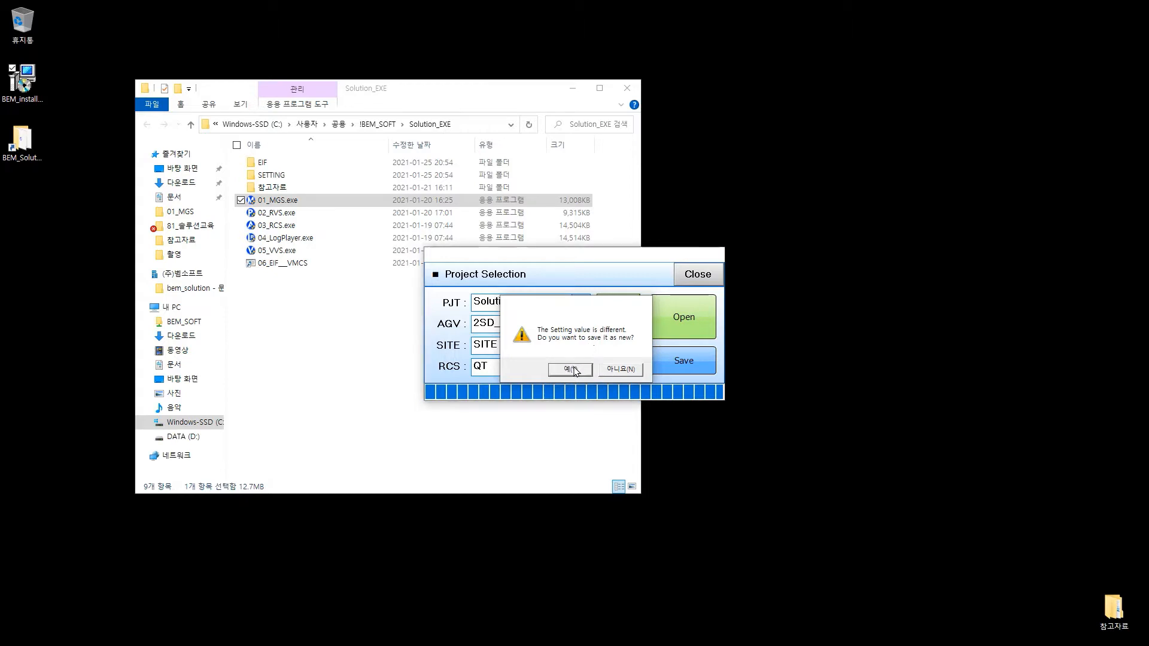
left_click(558, 345)
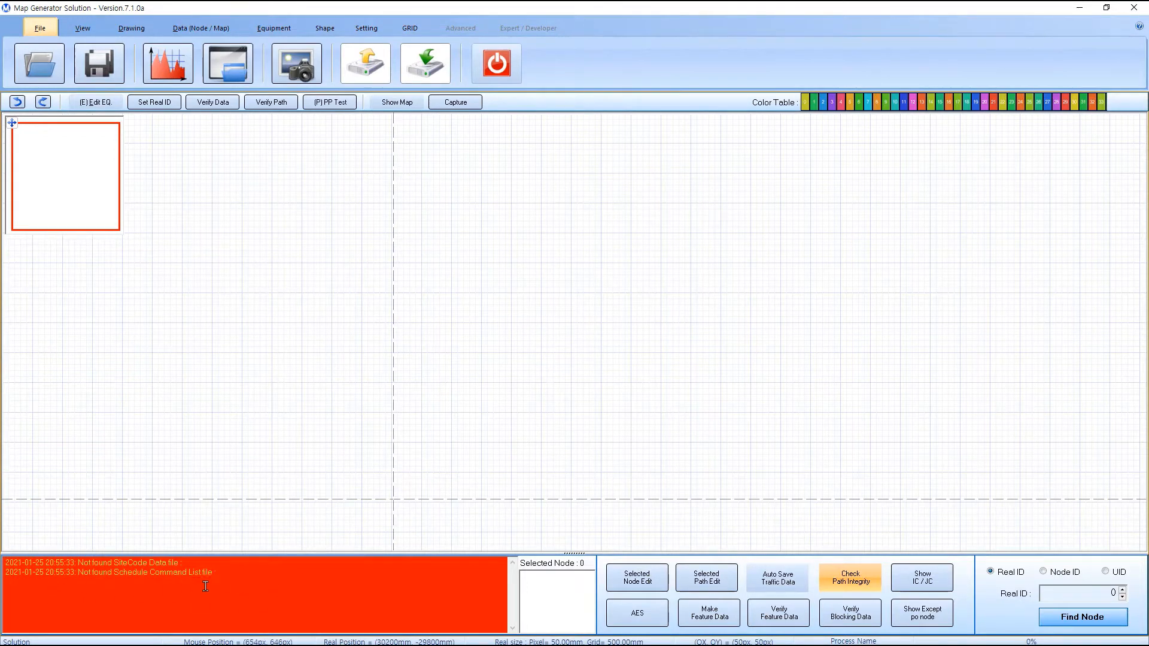
left_click(266, 574)
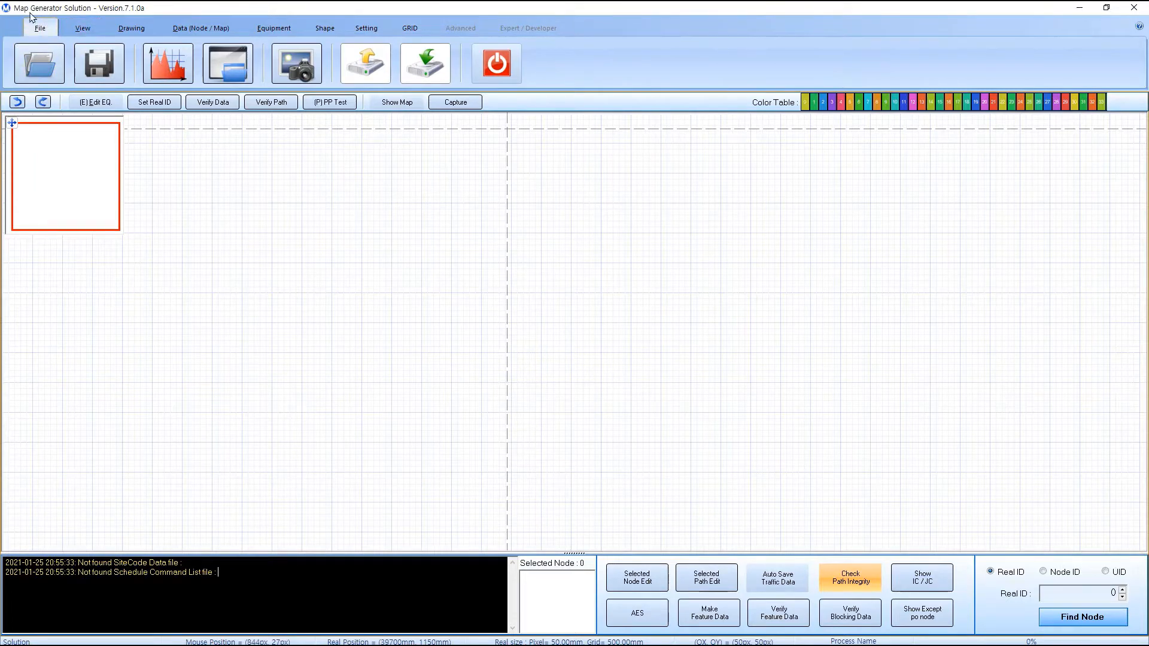
left_click(83, 28)
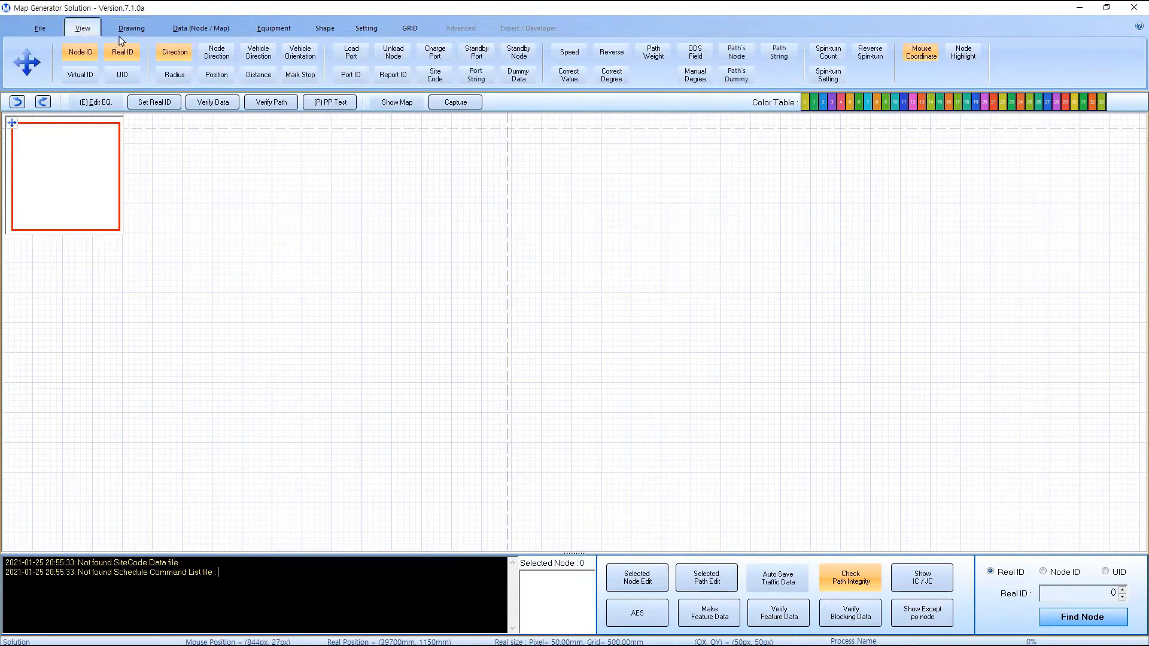
left_click(127, 30)
left_click(201, 28)
left_click(272, 30)
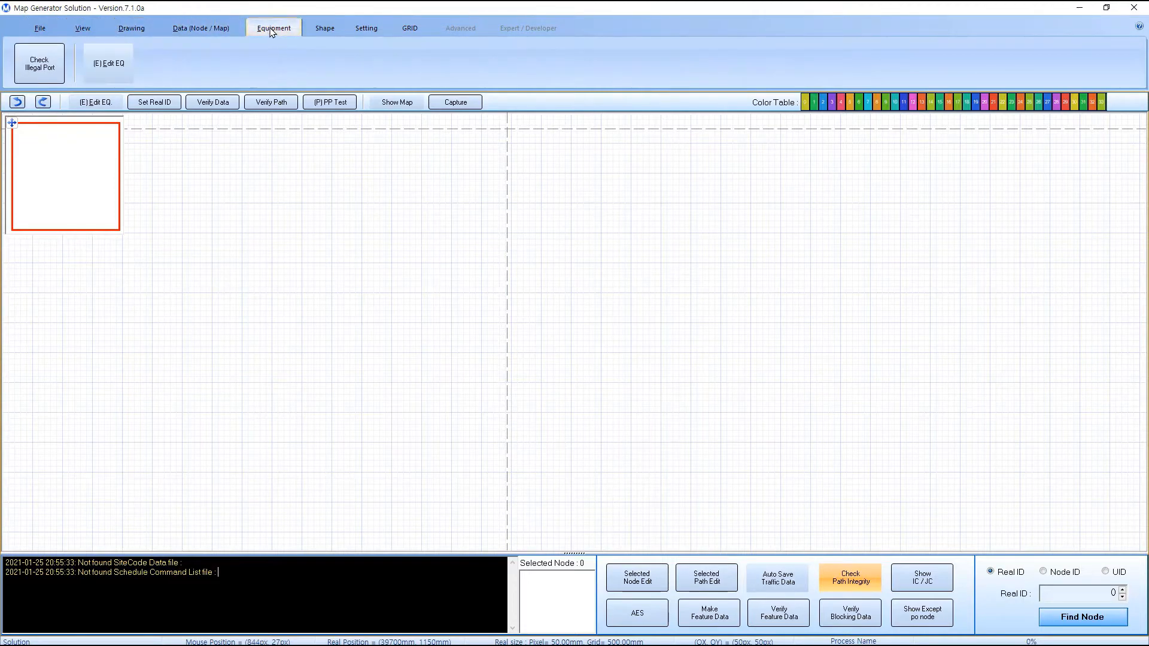
left_click(325, 28)
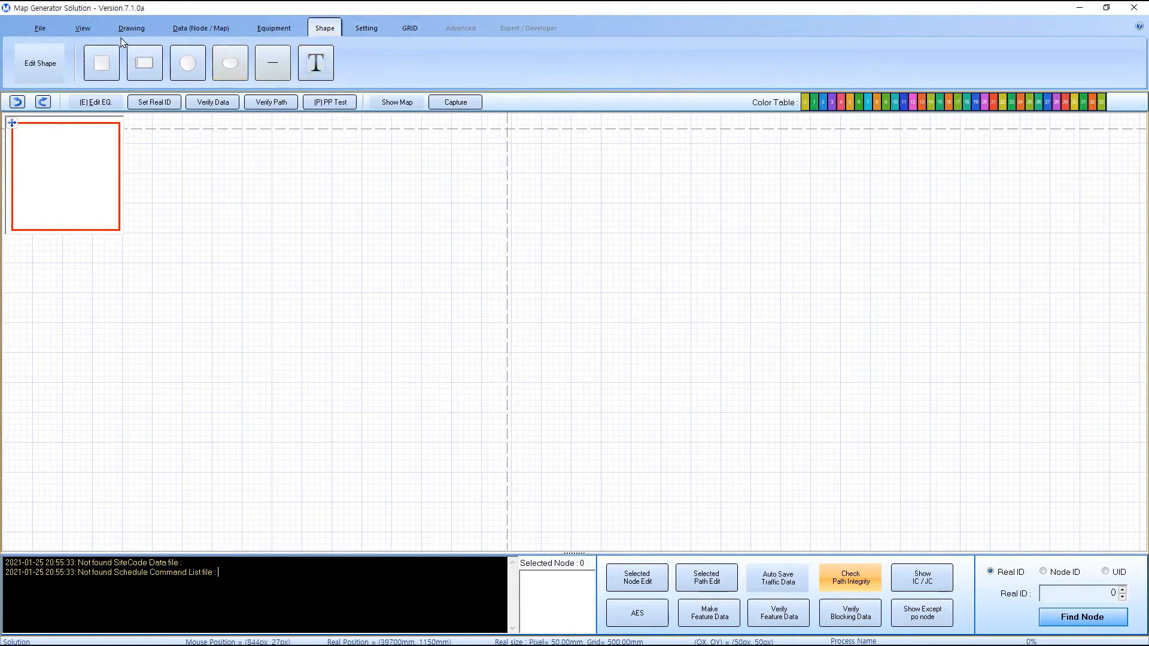
left_click(40, 28)
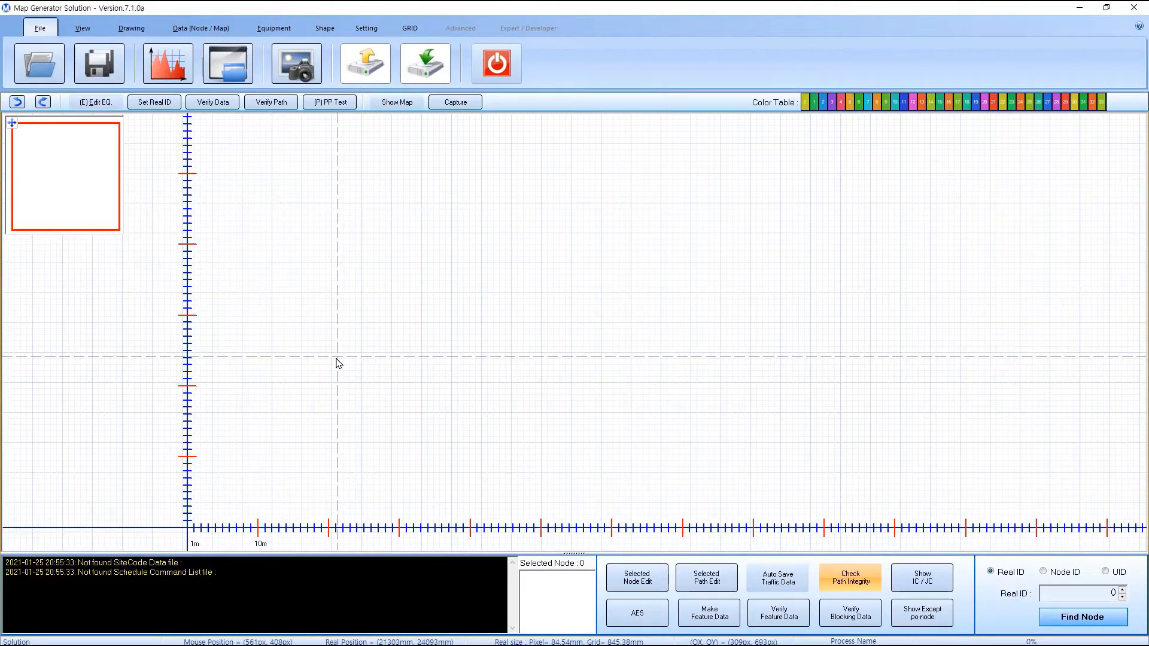
Add the first map node at about X 20460 mm, Y 36520 mm with UNI-WAY direction and Straight driving type.
right_click(332, 270)
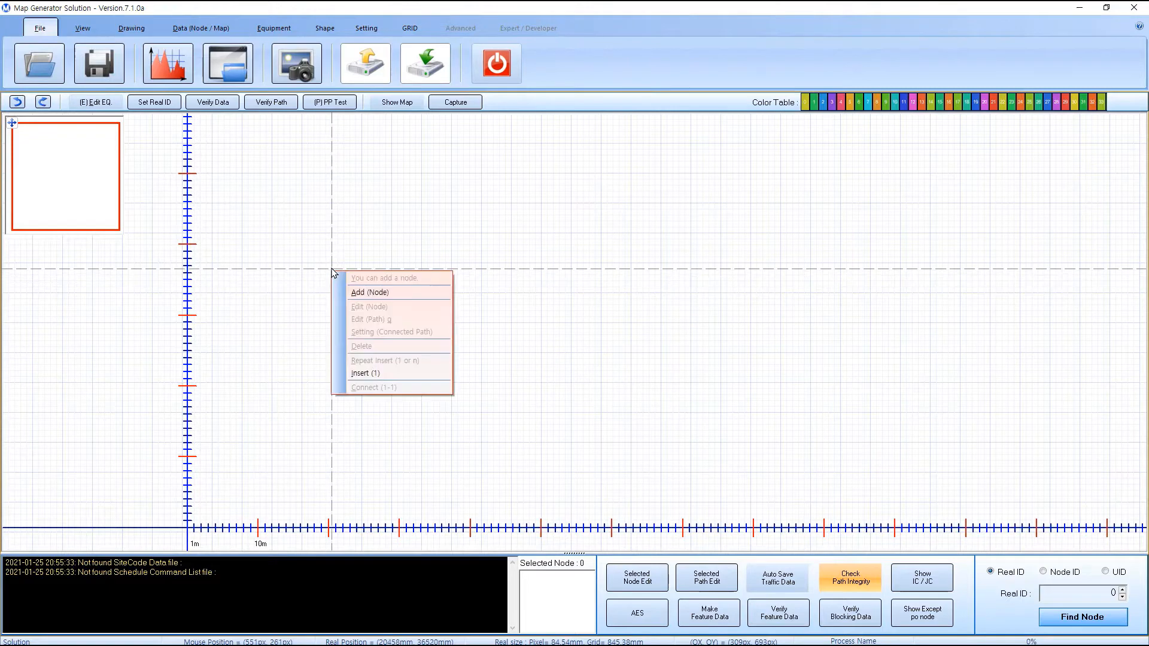
left_click(395, 301)
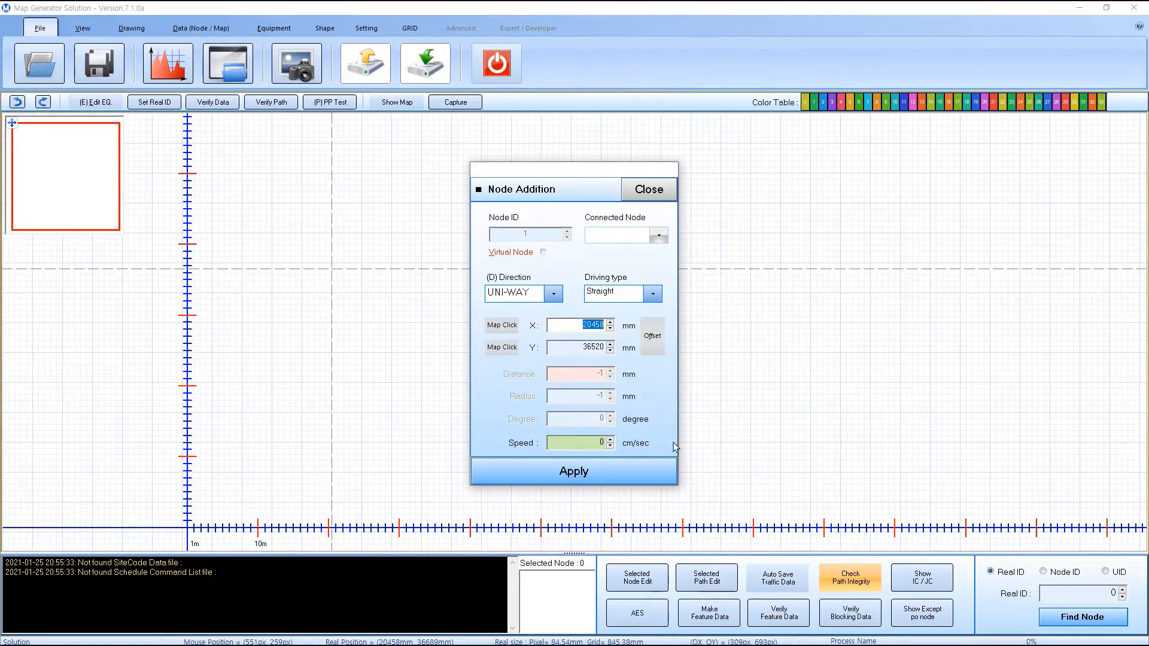
left_click(586, 474)
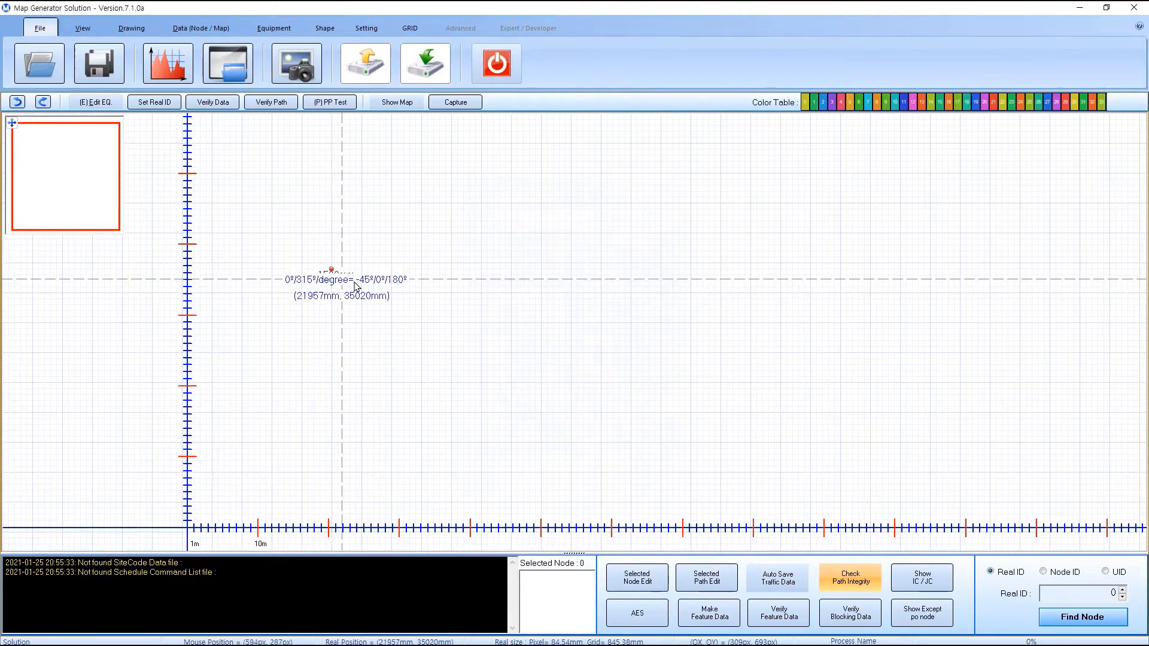
scroll(326, 266, "up", 3)
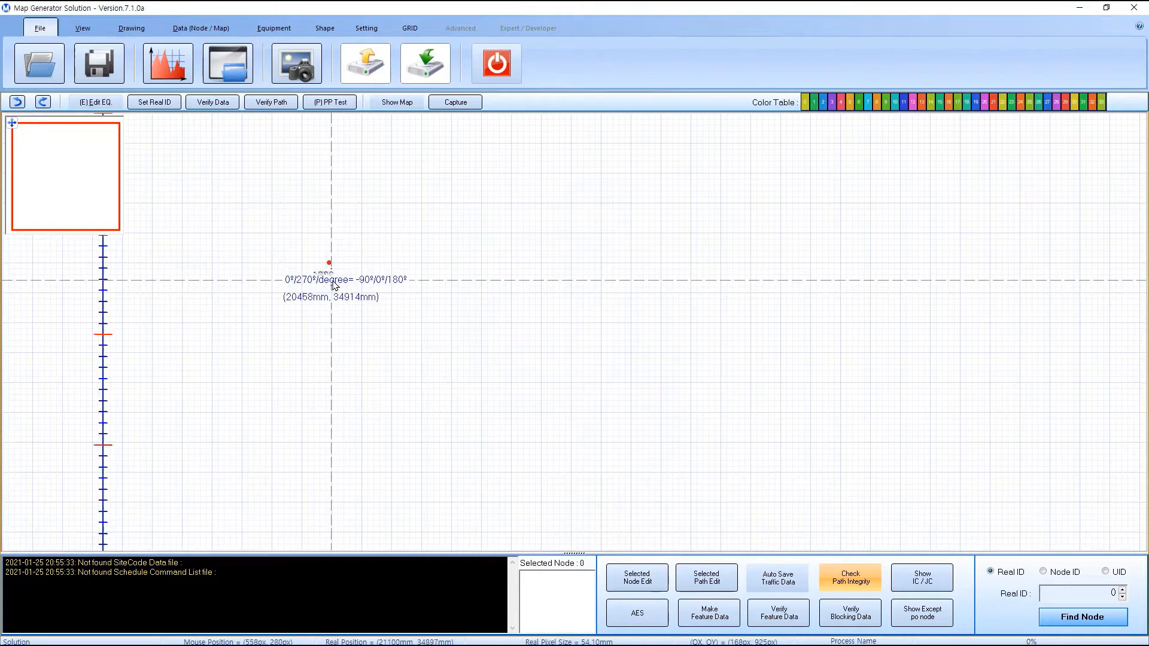
left_click_drag(303, 258, 464, 306)
scroll(450, 307, "up", 5)
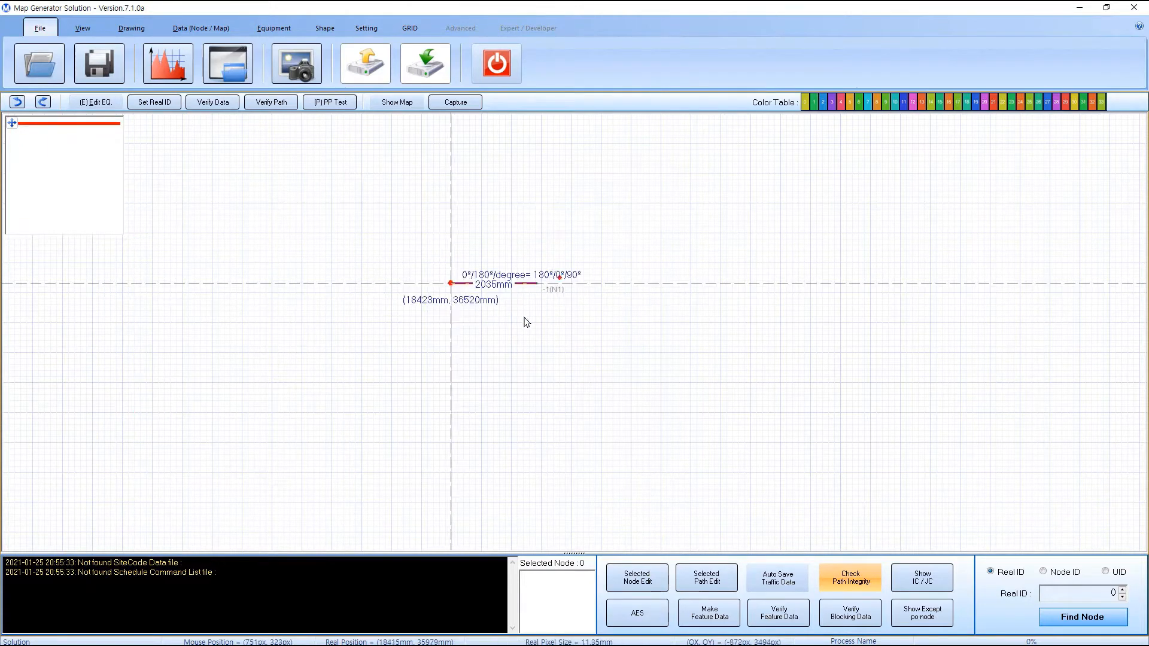
left_click_drag(592, 313, 511, 340)
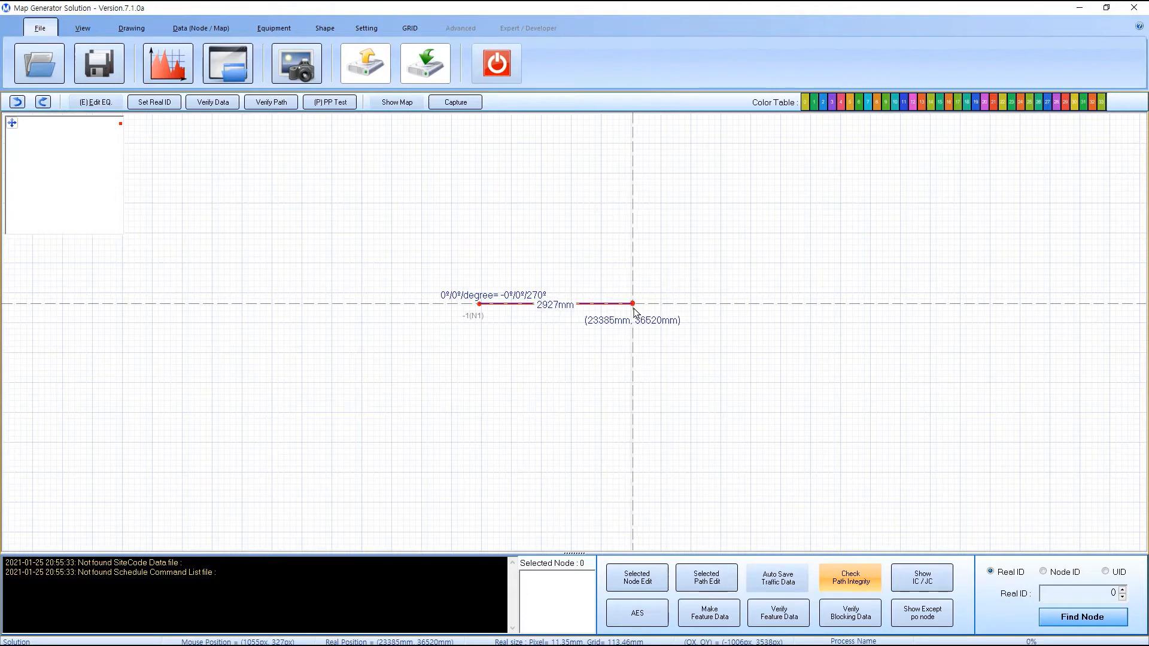
key("Escape")
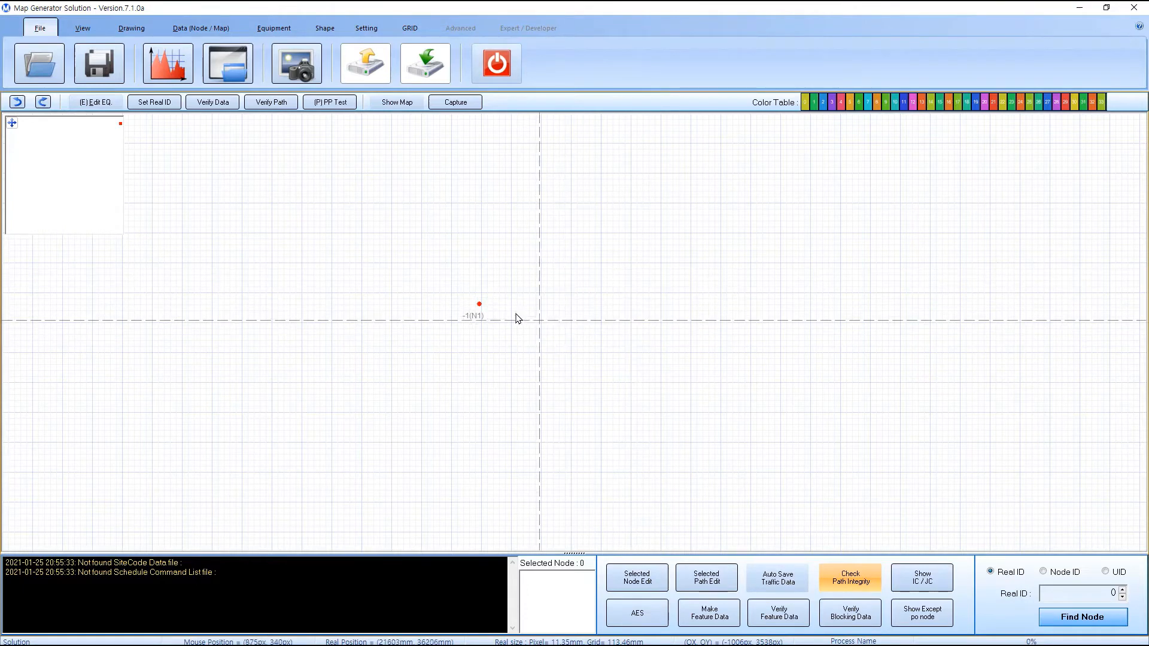
Begin adding a second node connected to node 1, placed about 40240 mm from it along the positive X direction.
left_click(479, 306)
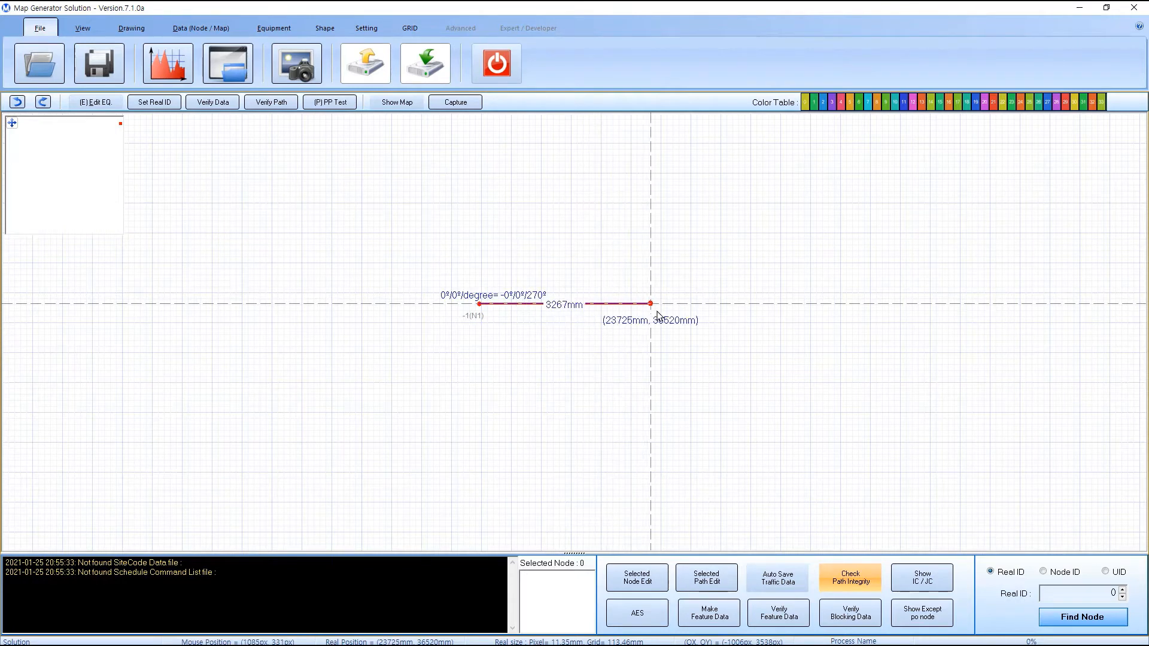
scroll(651, 308, "down", 6)
left_click_drag(702, 343, 541, 353)
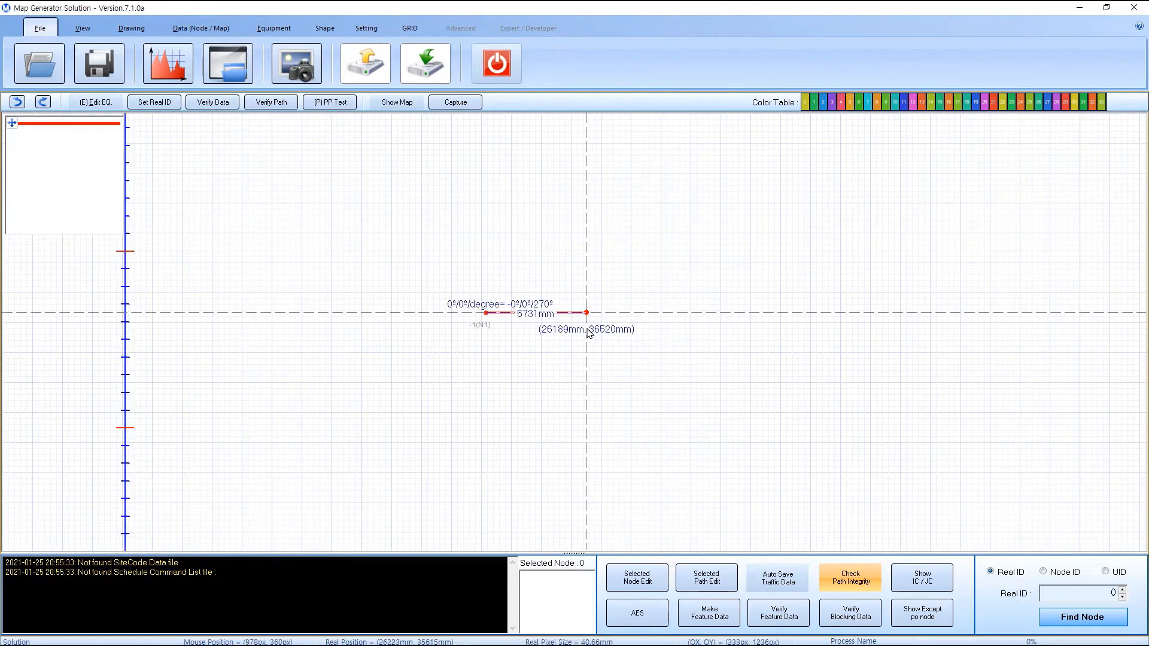
scroll(586, 333, "down", 4)
left_click_drag(691, 345, 476, 342)
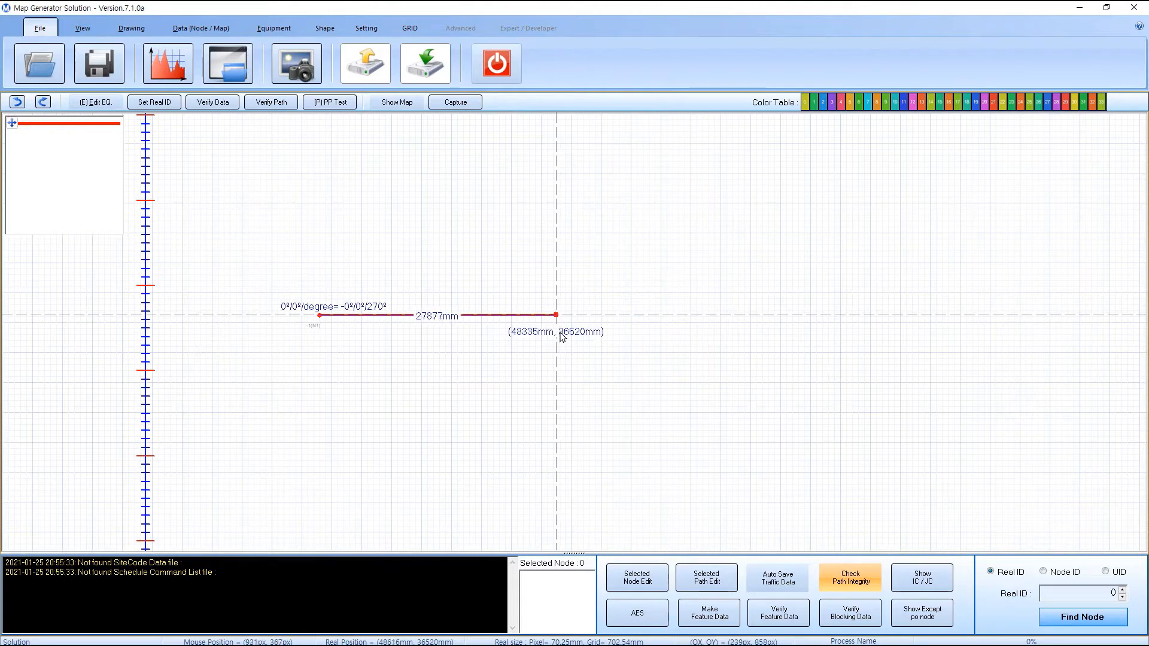
scroll(563, 338, "down", 3)
left_click_drag(614, 349, 584, 351)
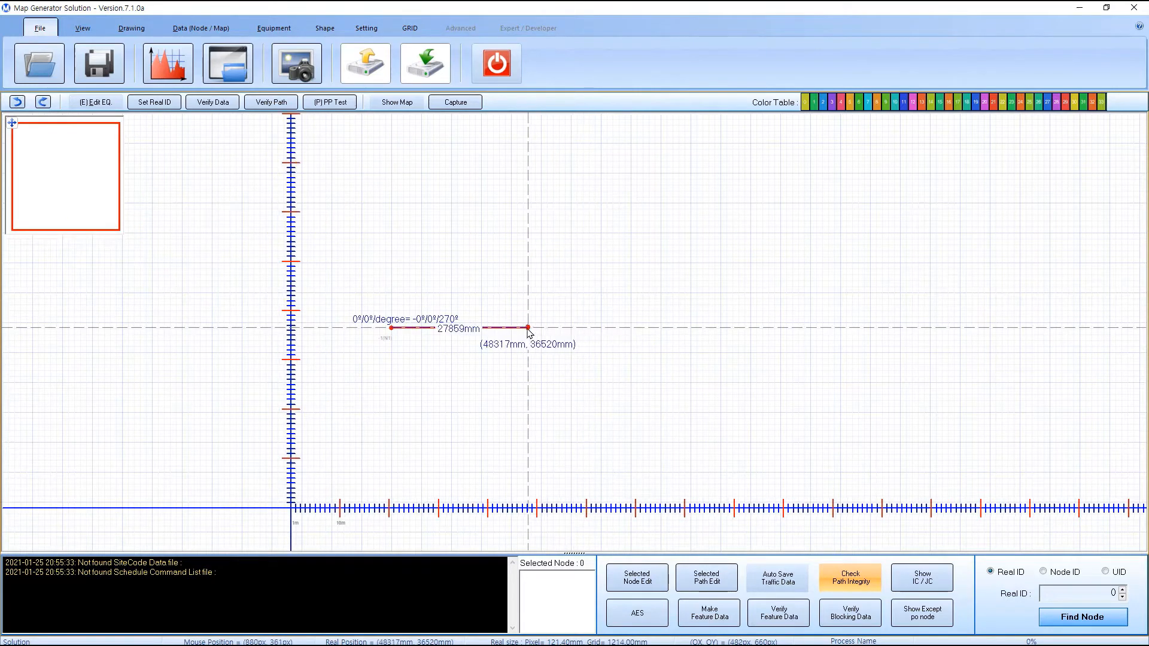
right_click(589, 331)
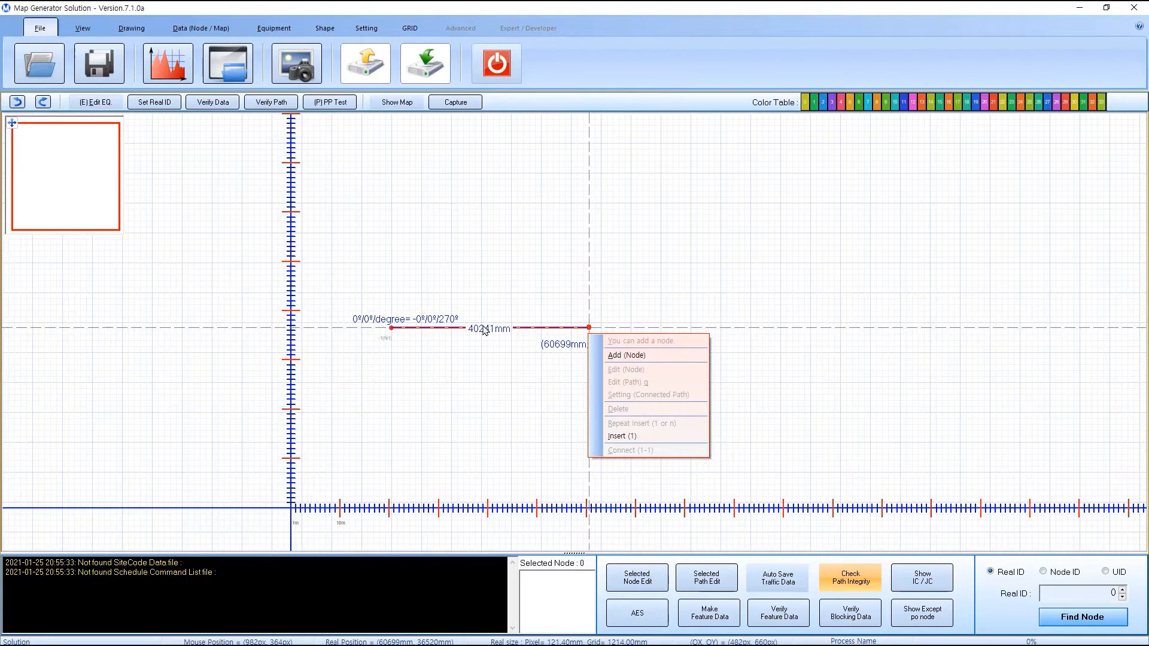
left_click(640, 358)
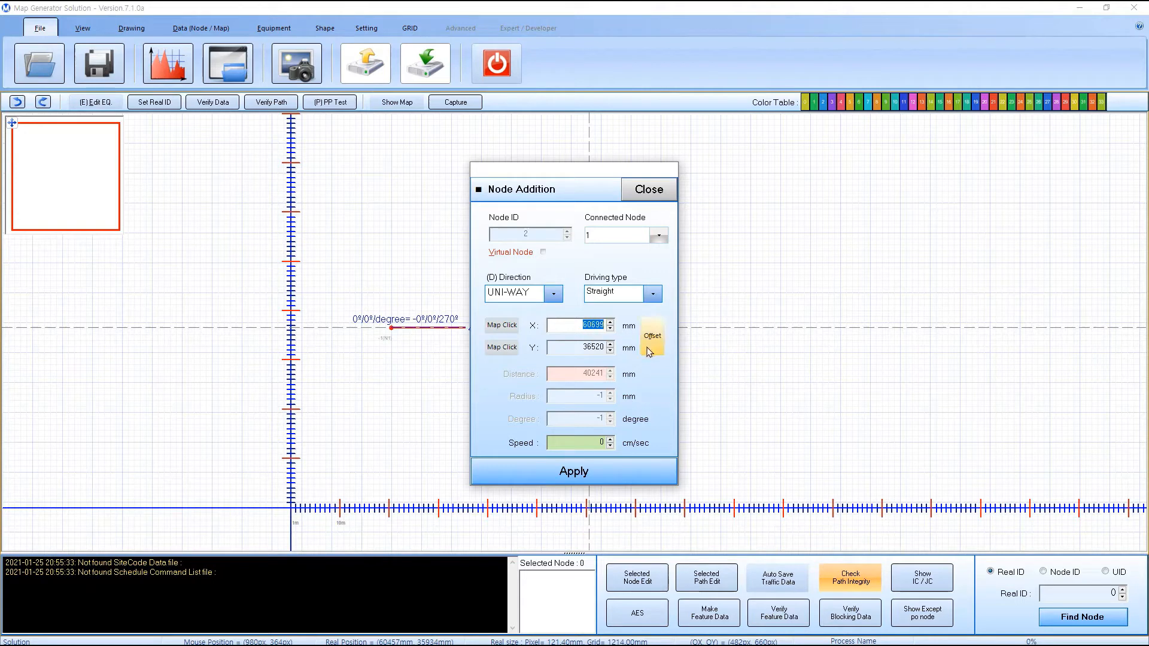
Set the second node's X offset from node 1 to 40000 mm and apply the UNI-WAY, Straight node addition.
left_click(653, 337)
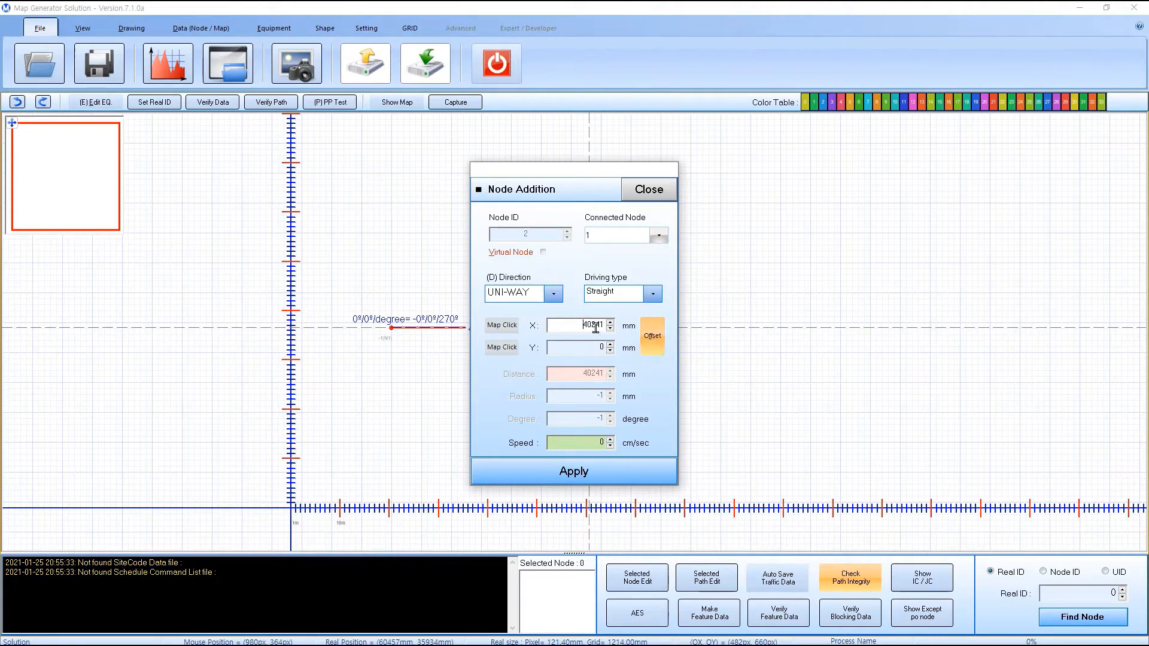
left_click_drag(579, 325, 620, 329)
type("40000")
left_click(634, 471)
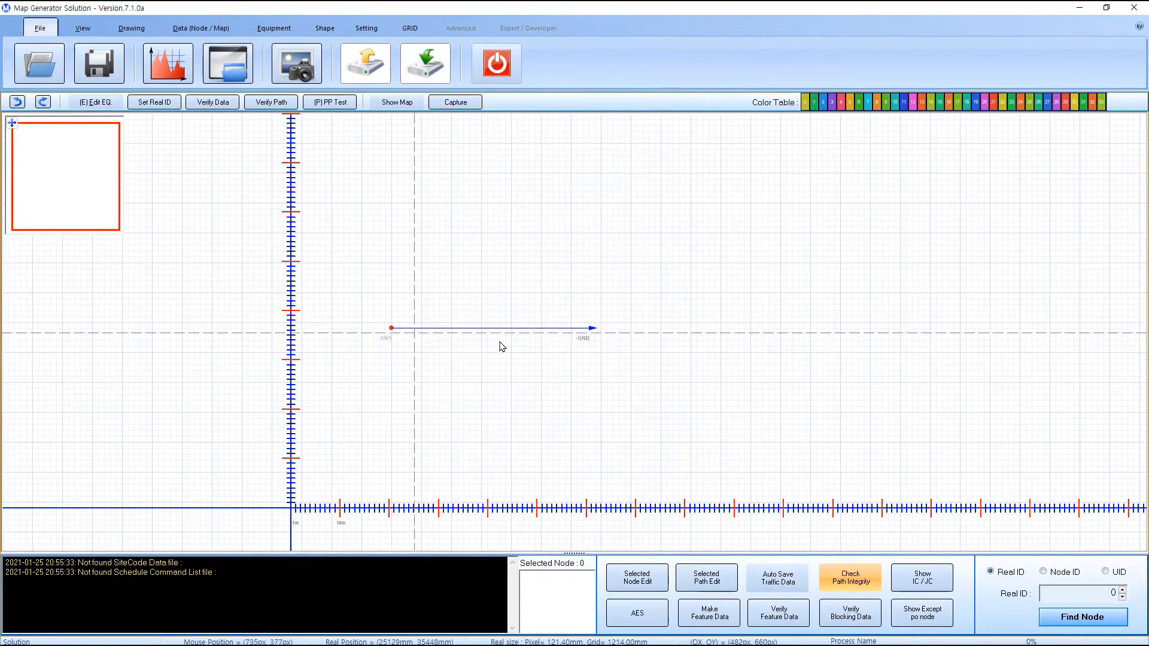
Turn on the distance display for the path between nodes 1 and 2.
left_click(78, 28)
left_click(259, 75)
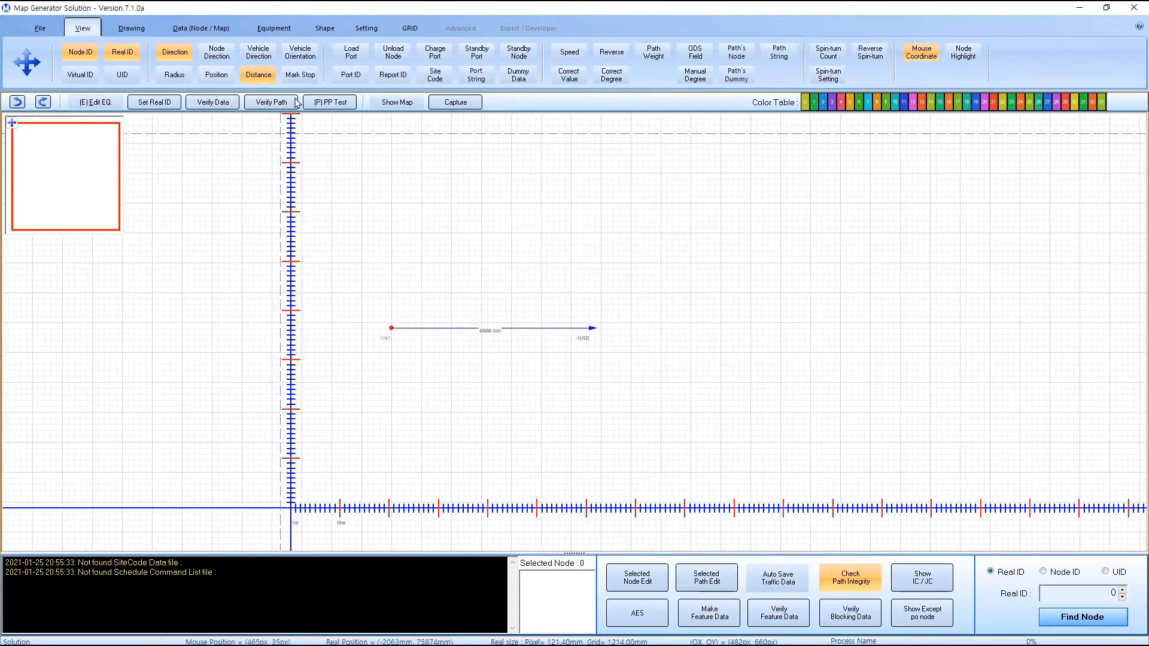
scroll(494, 357, "up", 3)
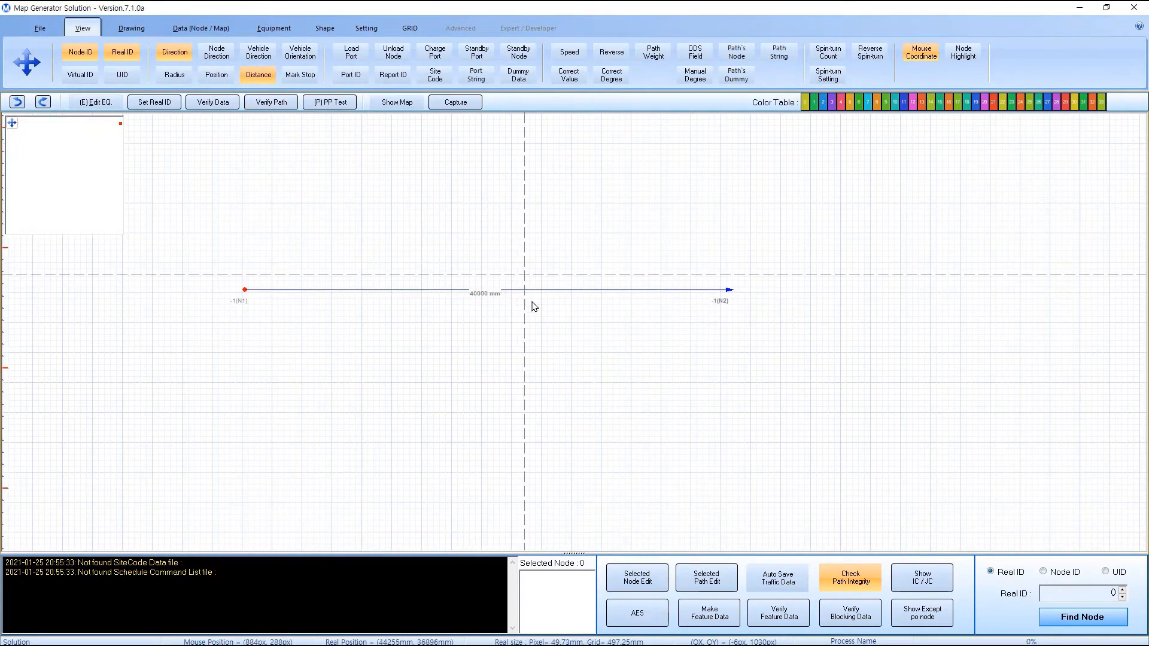
left_click_drag(603, 346, 503, 323)
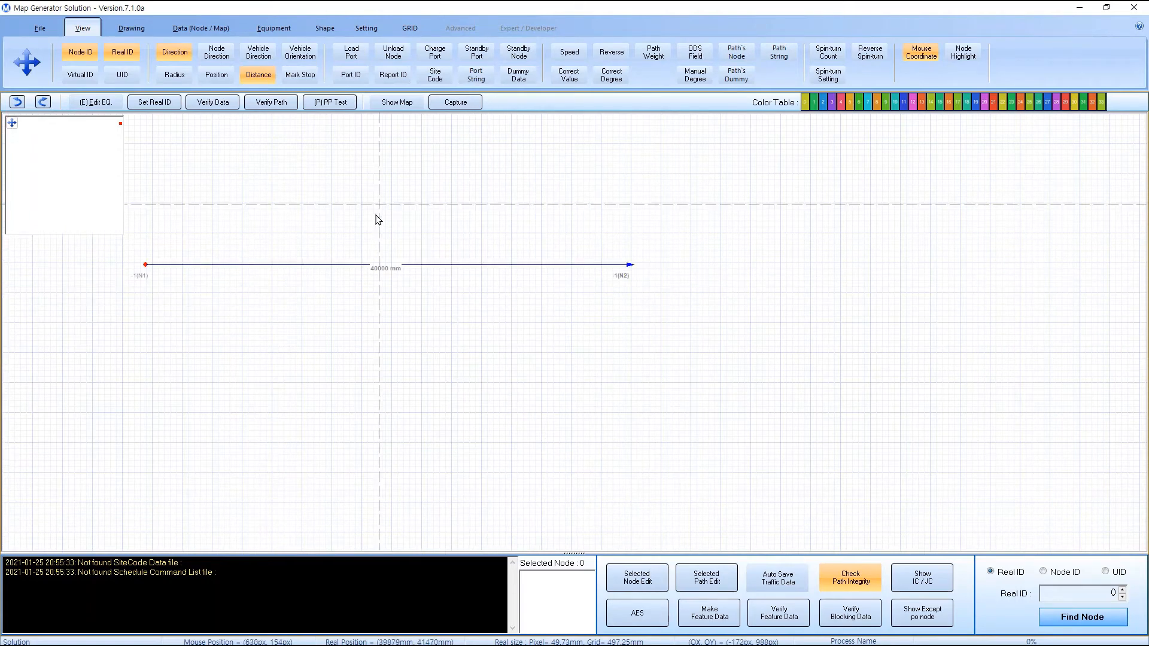
Hide the path distances and add a UNI-WAY Right Curve node after node 2 at X 61956 mm, Y 35019 mm with 1500 mm radius.
left_click(258, 74)
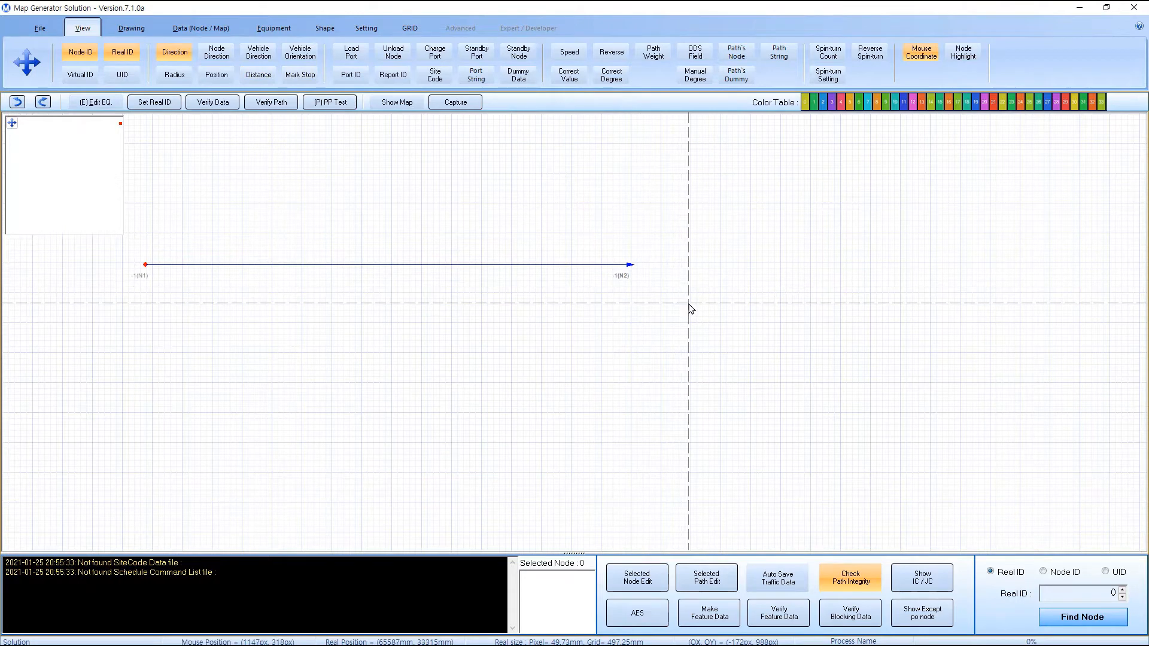
scroll(668, 301, "up", 2)
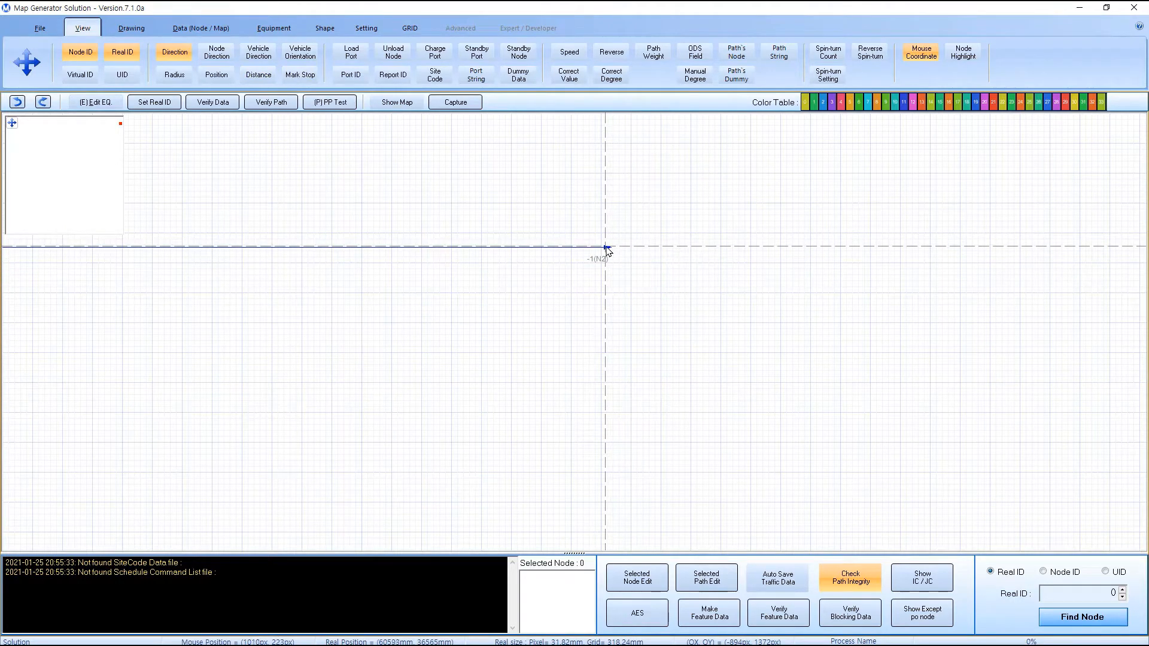
mouse_move(605, 247)
left_mouse_down()
mouse_move(635, 259)
mouse_move(670, 302)
left_mouse_up()
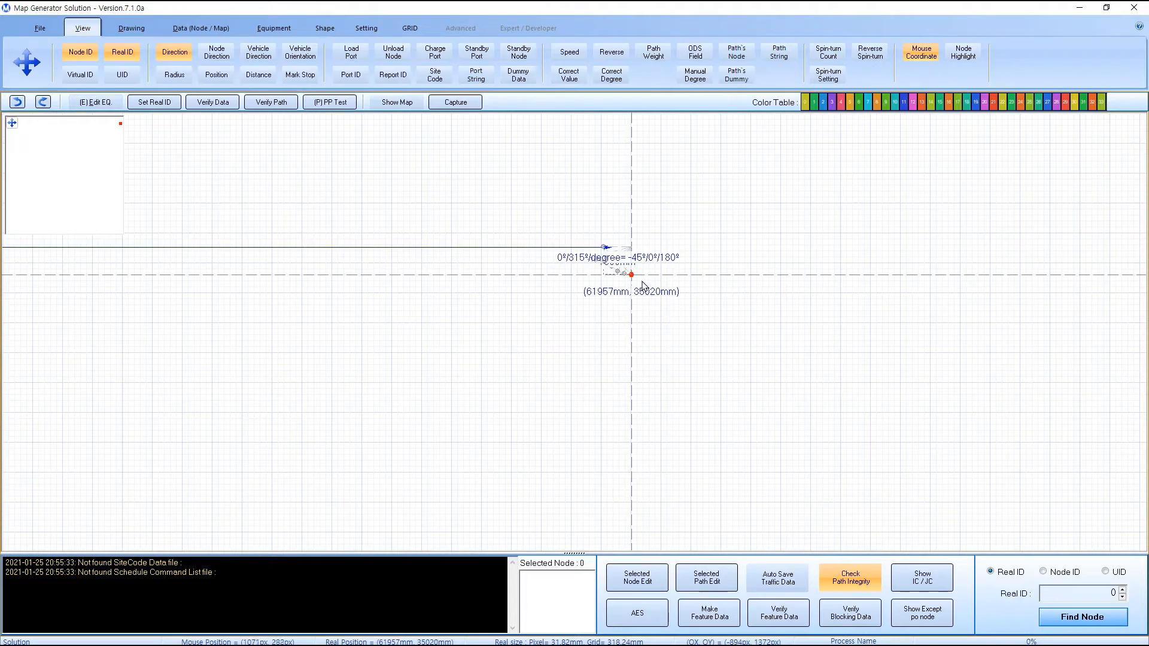
scroll(644, 286, "up", 4)
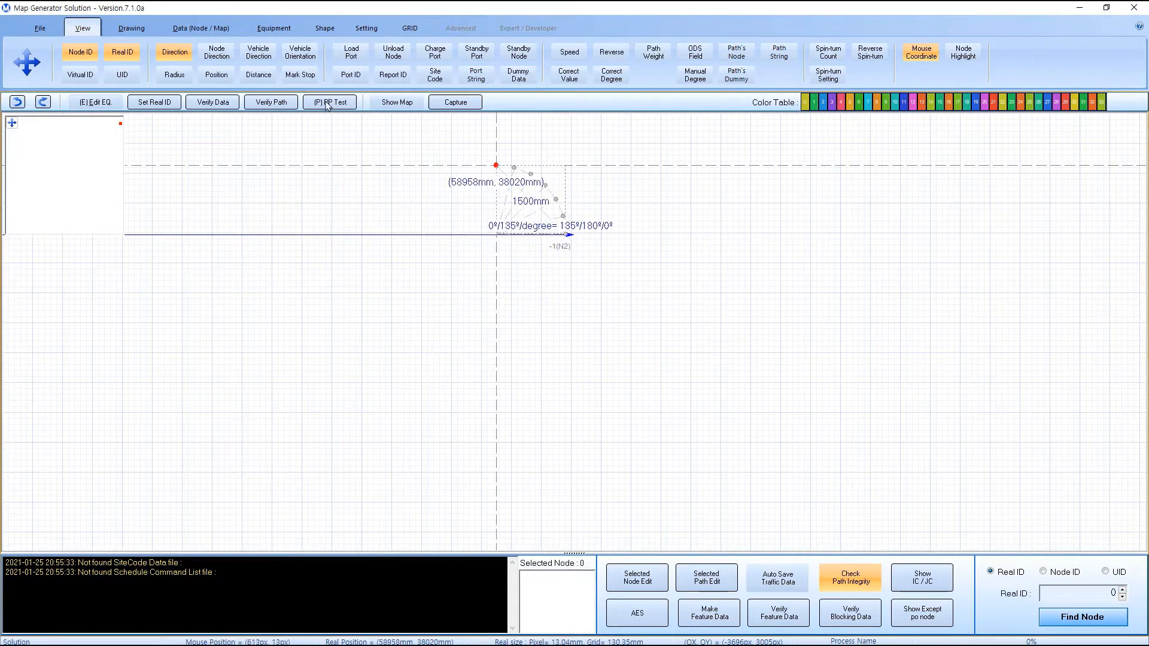
left_click(150, 33)
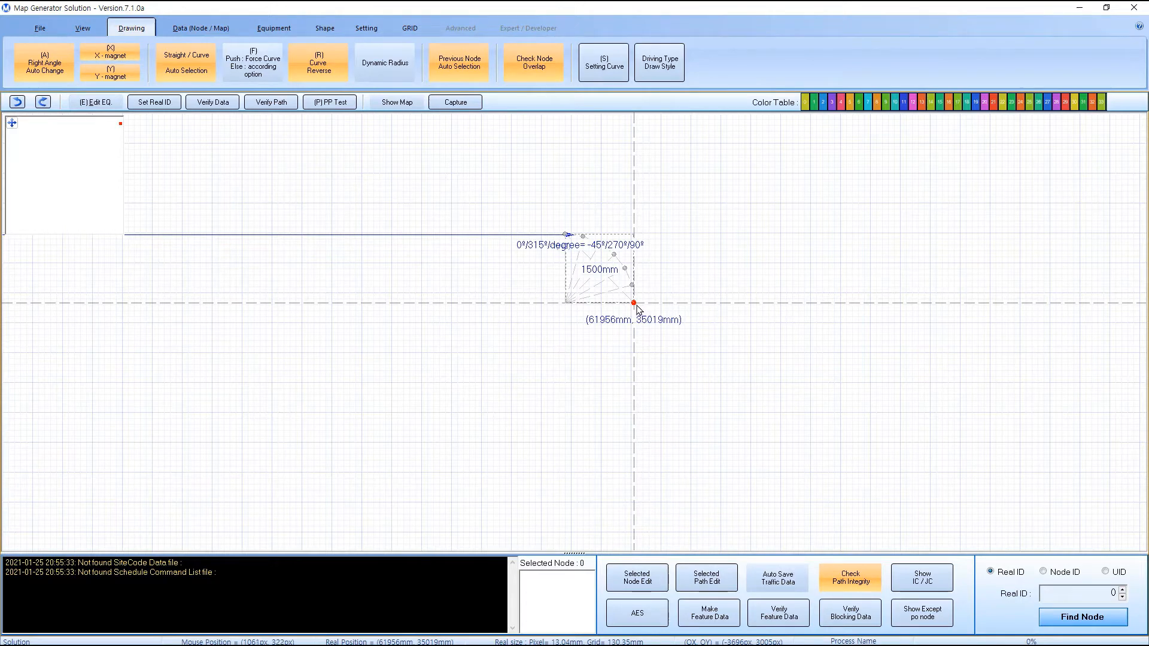
key("r")
key("r")
right_click(637, 311)
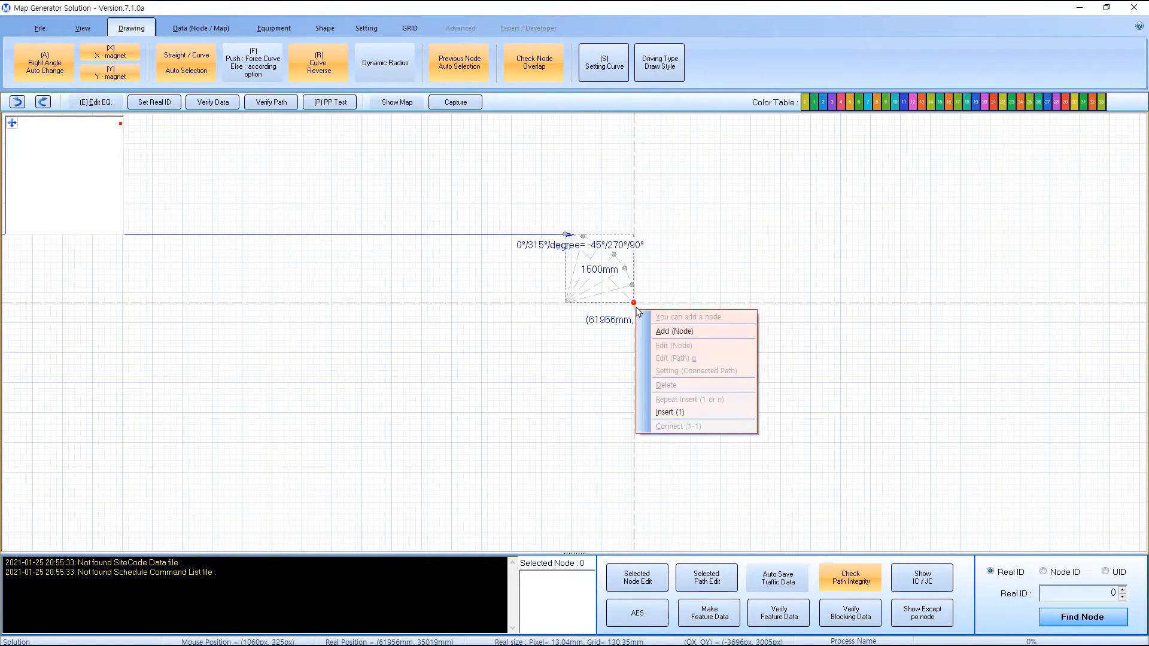
left_click(672, 331)
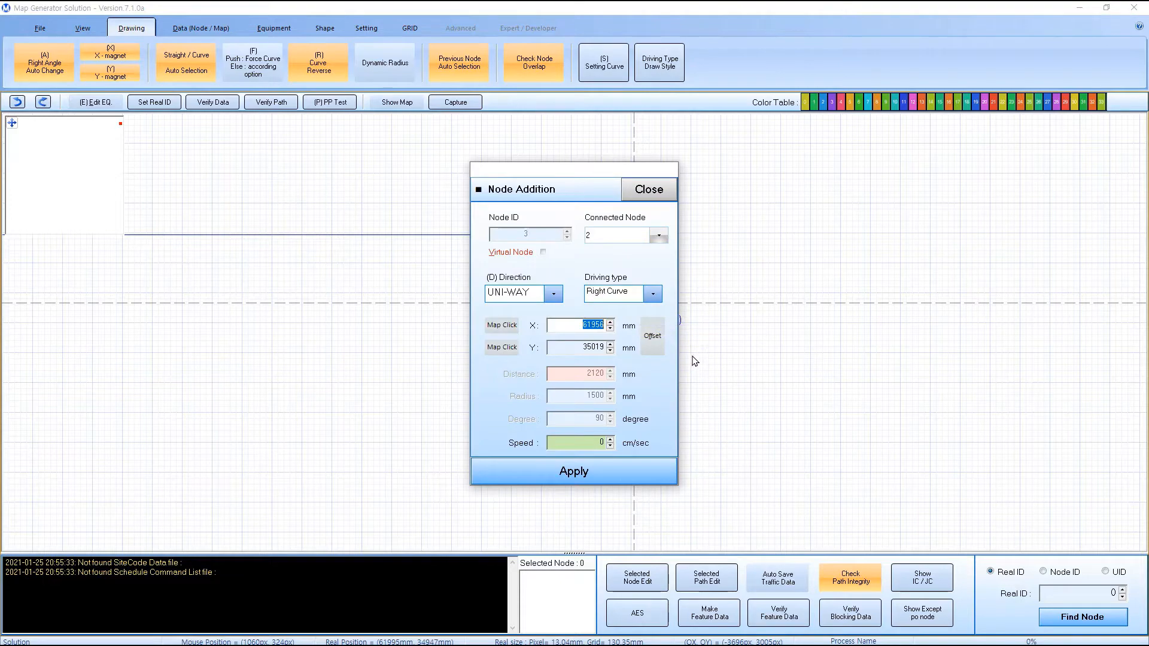
left_click(651, 474)
Add a straight node directly below the right curve's end, about 17177 mm away at X 61956 mm, Y 17842 mm.
scroll(677, 383, "down", 3)
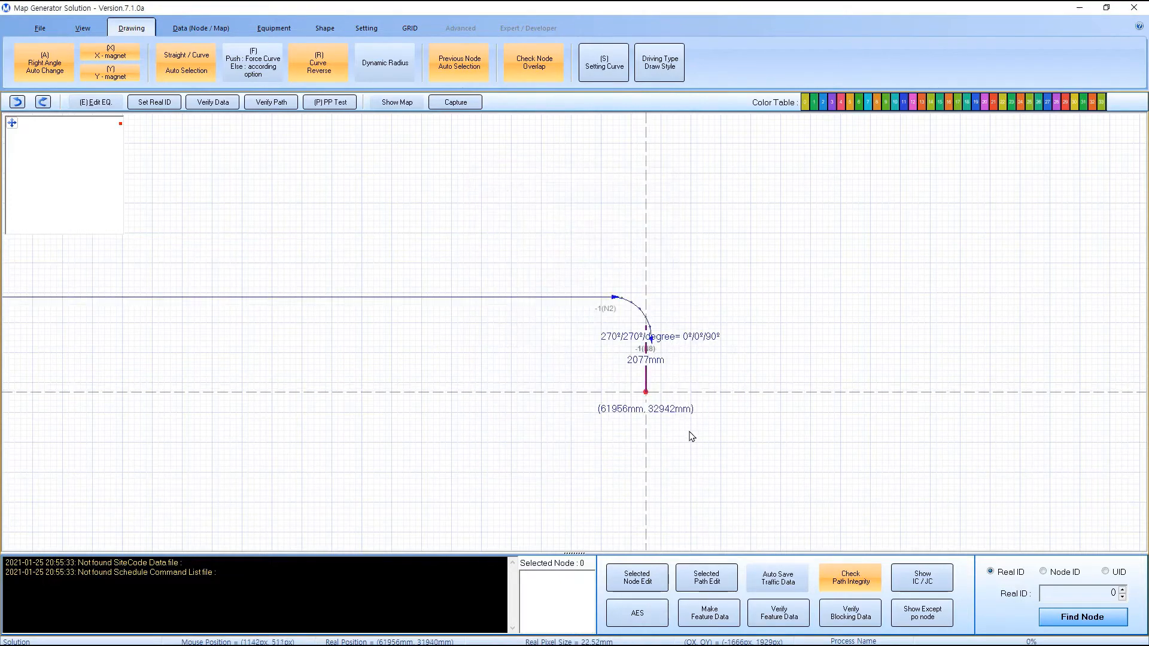
left_click_drag(688, 435, 652, 306)
left_click_drag(652, 410, 656, 329)
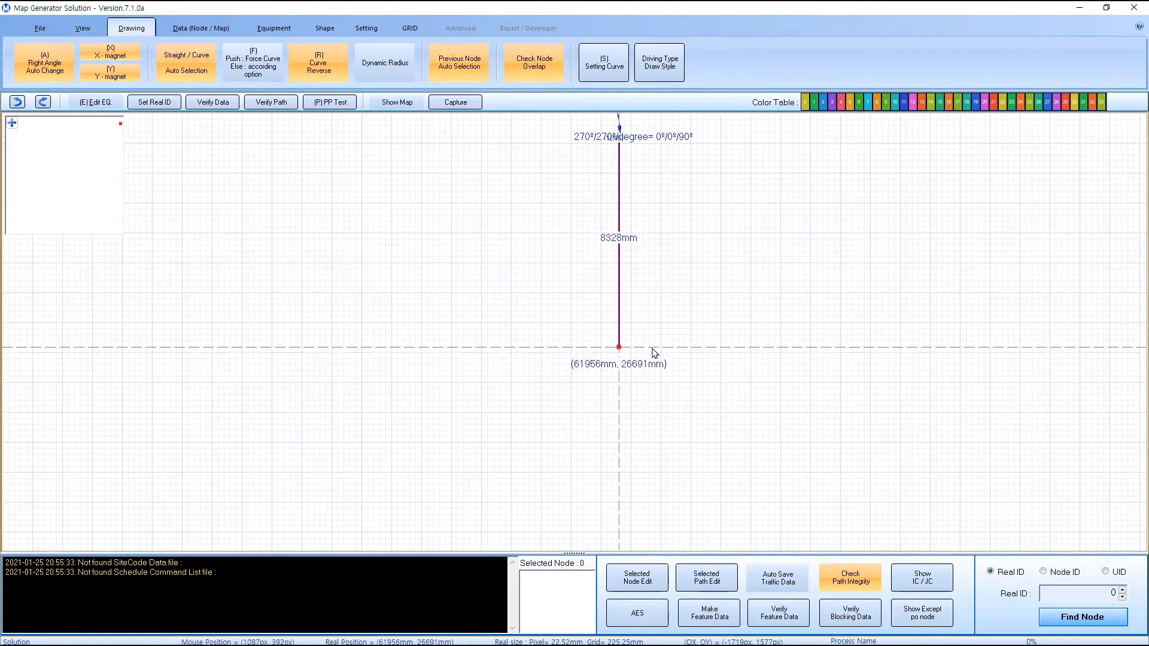
scroll(659, 364, "down", 1)
left_click_drag(665, 406, 658, 350)
scroll(656, 351, "down", 3)
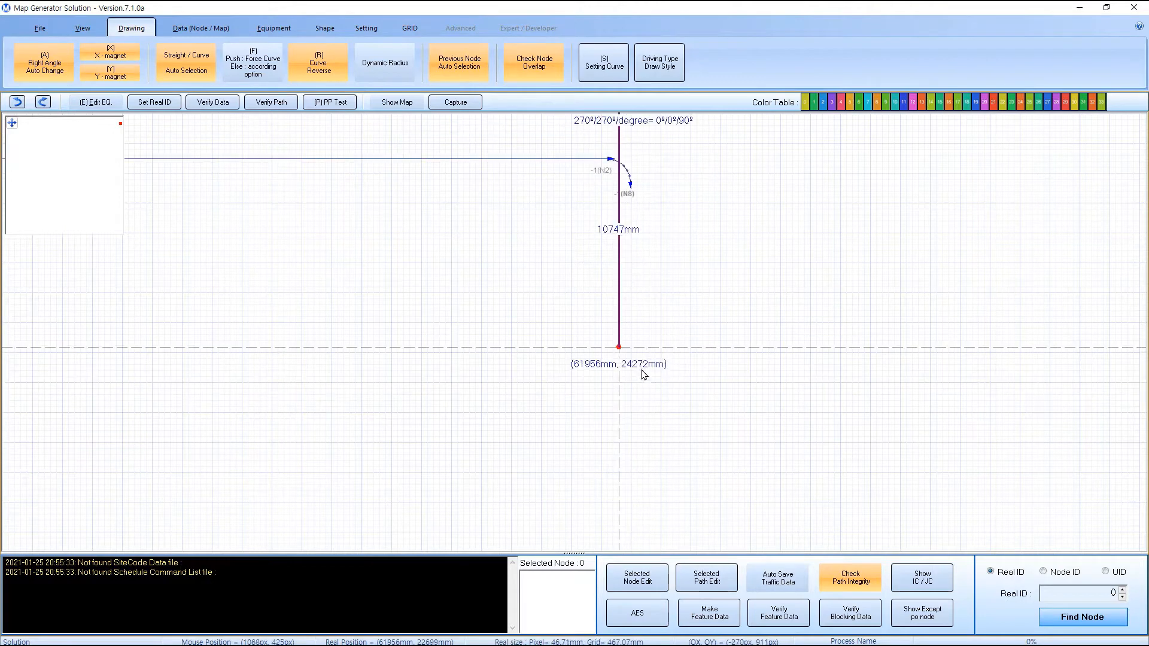
left_click_drag(660, 392, 656, 362)
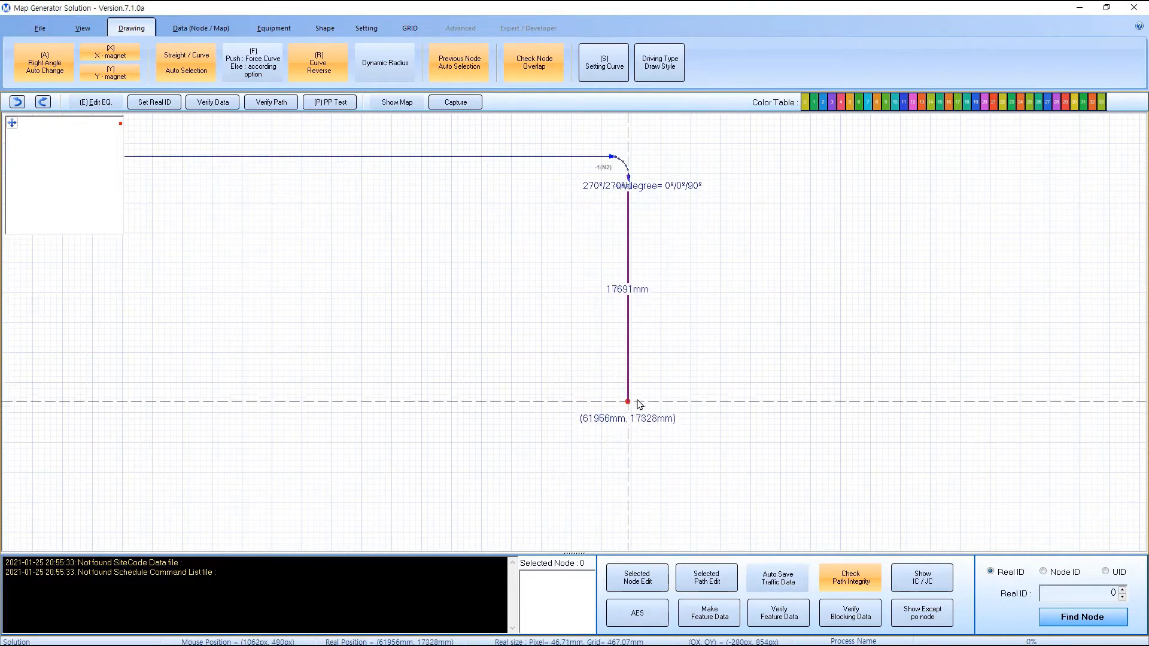
right_click(638, 396)
left_click(664, 417)
left_click(575, 469)
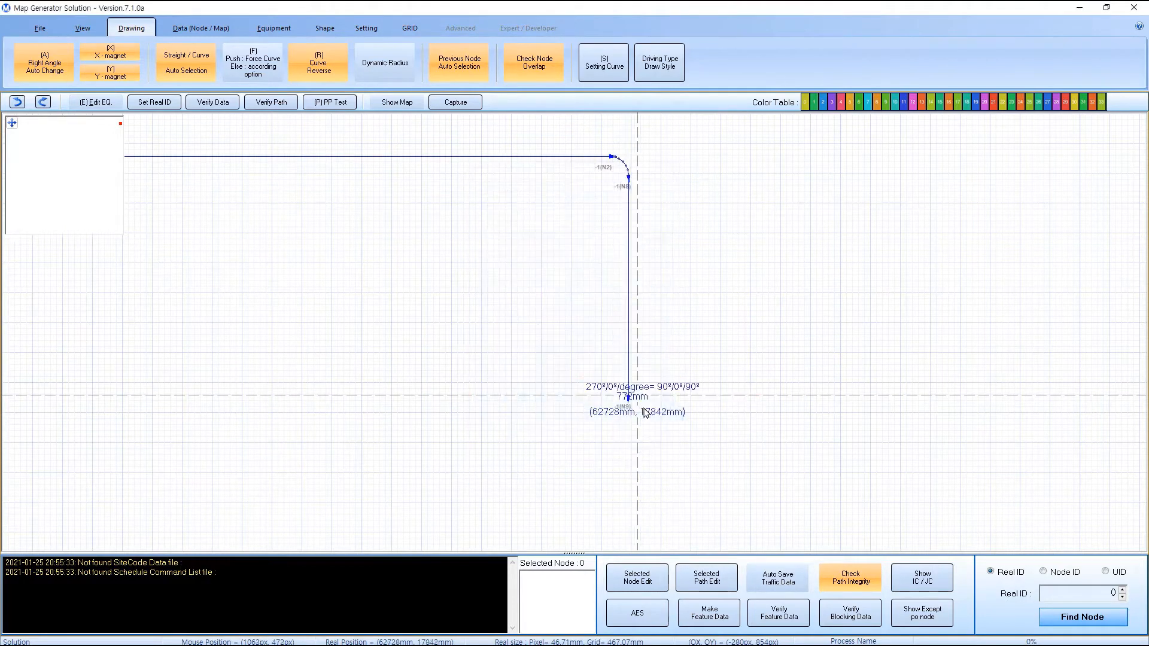
Switch off Curve Reverse and add two consecutive 1500 mm left-curve nodes at X 63455, Y 16342 mm and X 64955, Y 17842 mm.
scroll(634, 407, "up", 5)
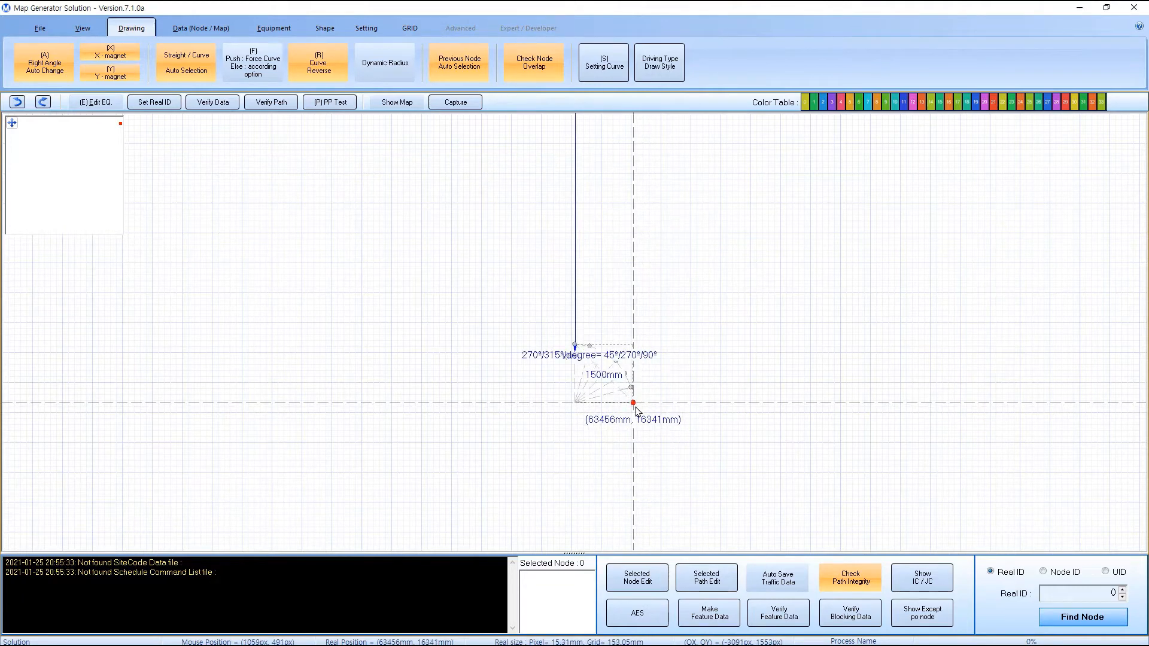
key("r")
right_click(636, 406)
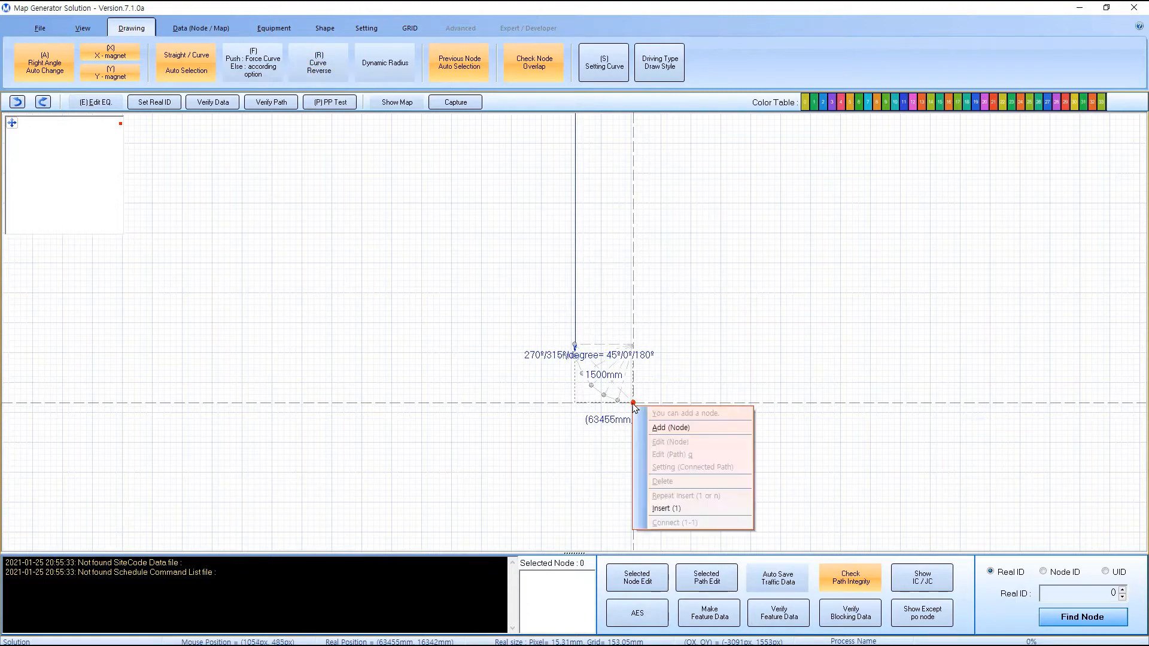
left_click(659, 417)
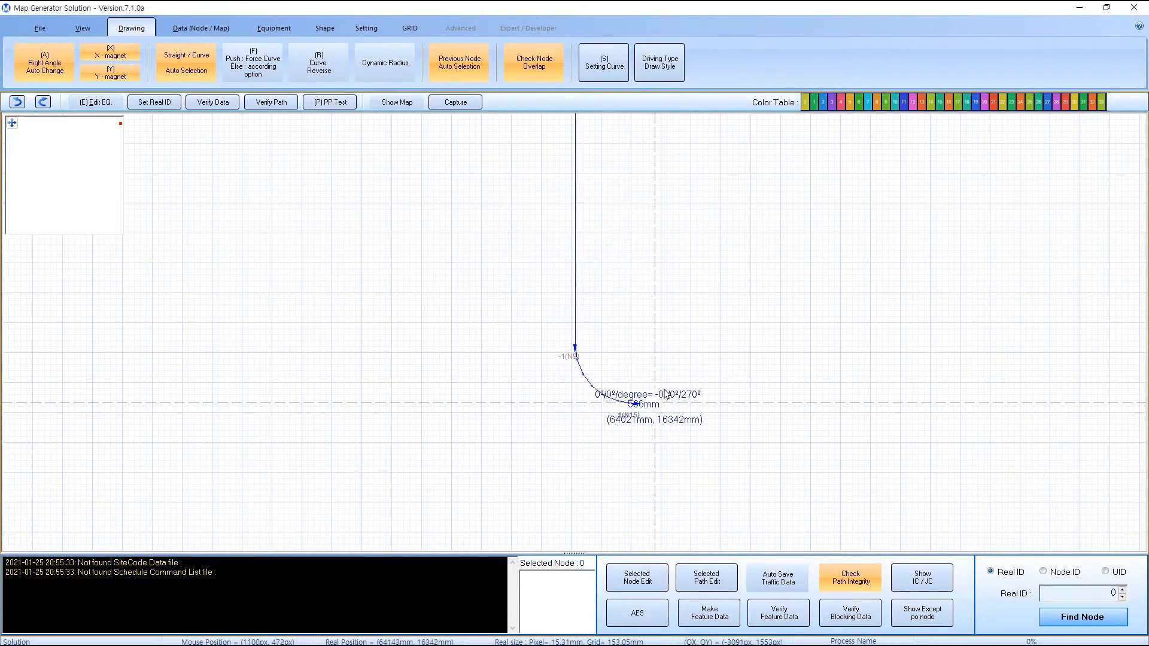
right_click(692, 348)
left_click(716, 358)
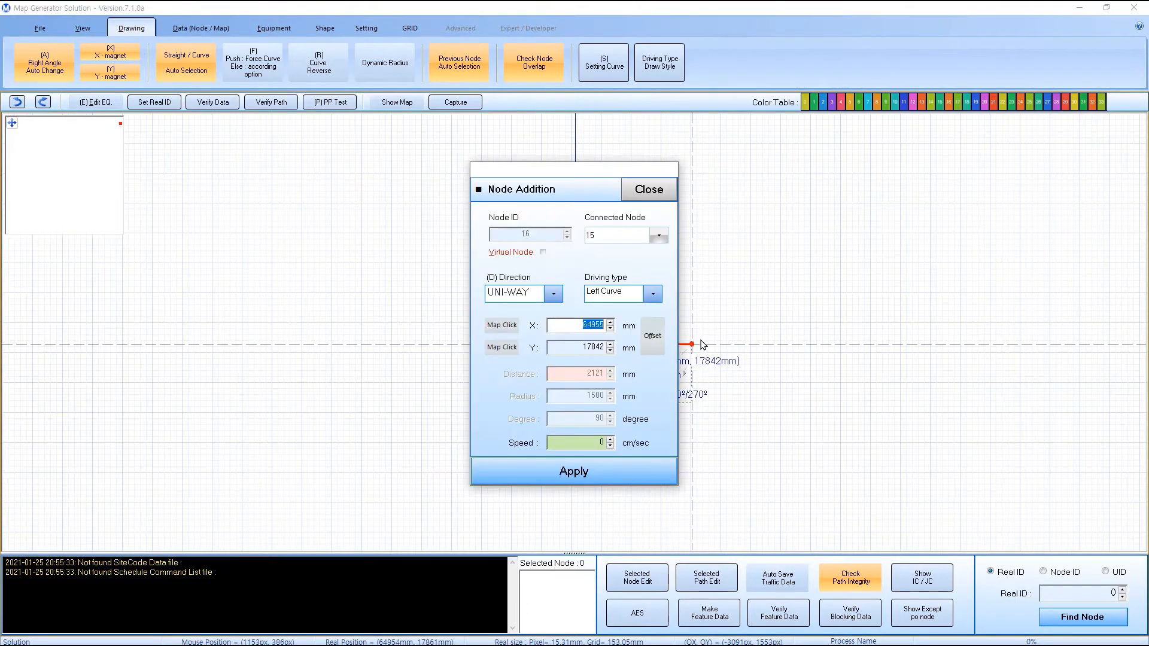
Add a straight node above the U-turn at X 64955 mm, Y 35019 mm, aligned horizontally with the right curve's end node.
scroll(716, 257, "down", 3)
left_click_drag(710, 210, 694, 296)
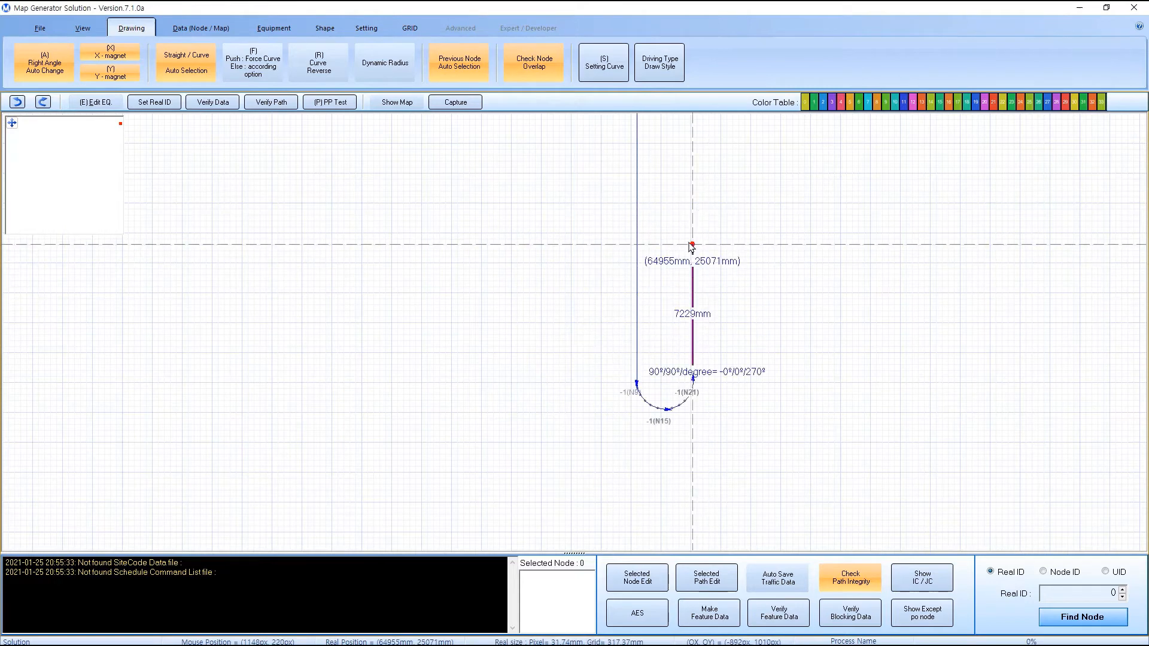
left_click_drag(693, 244, 680, 343)
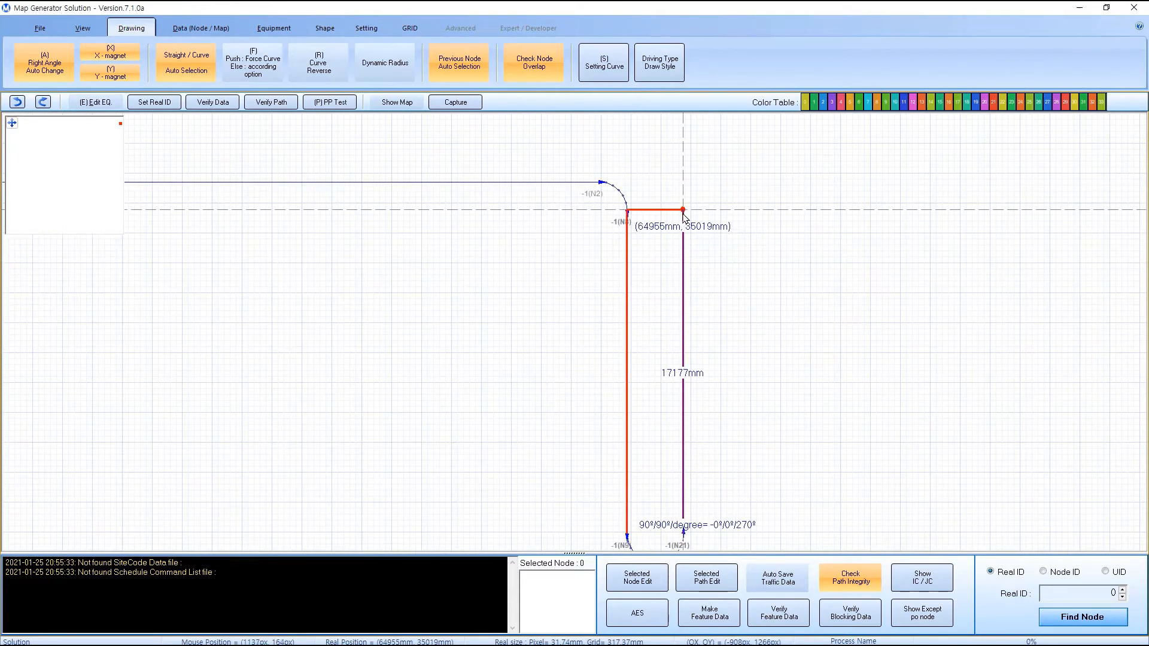
scroll(684, 217, "up", 4)
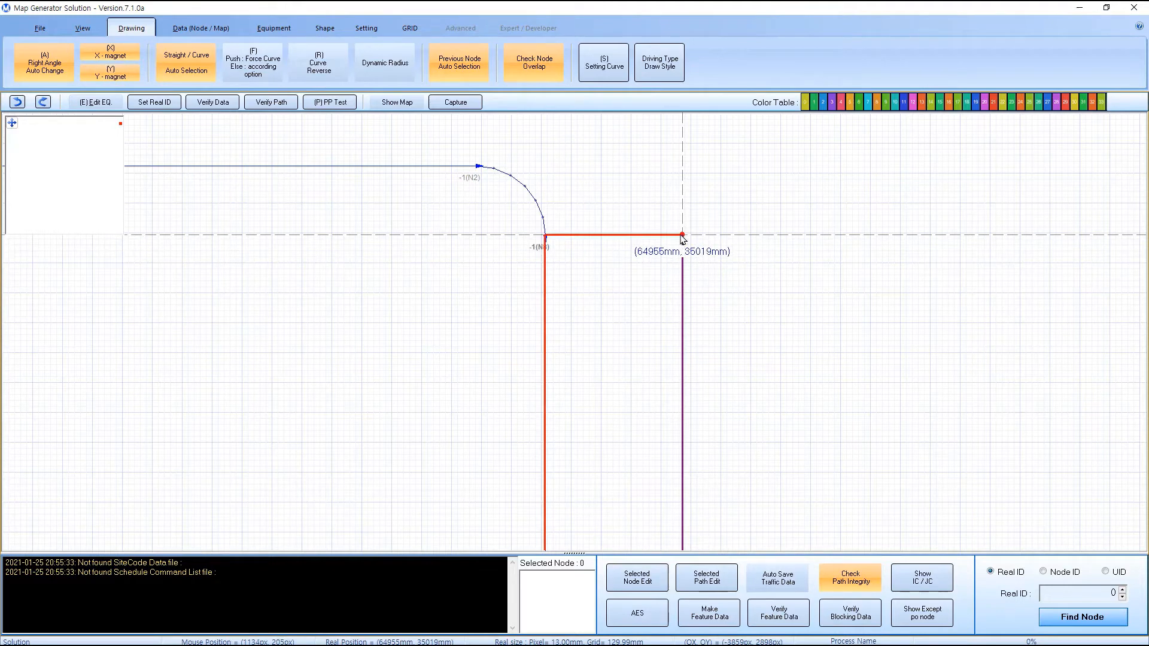
right_click(683, 239)
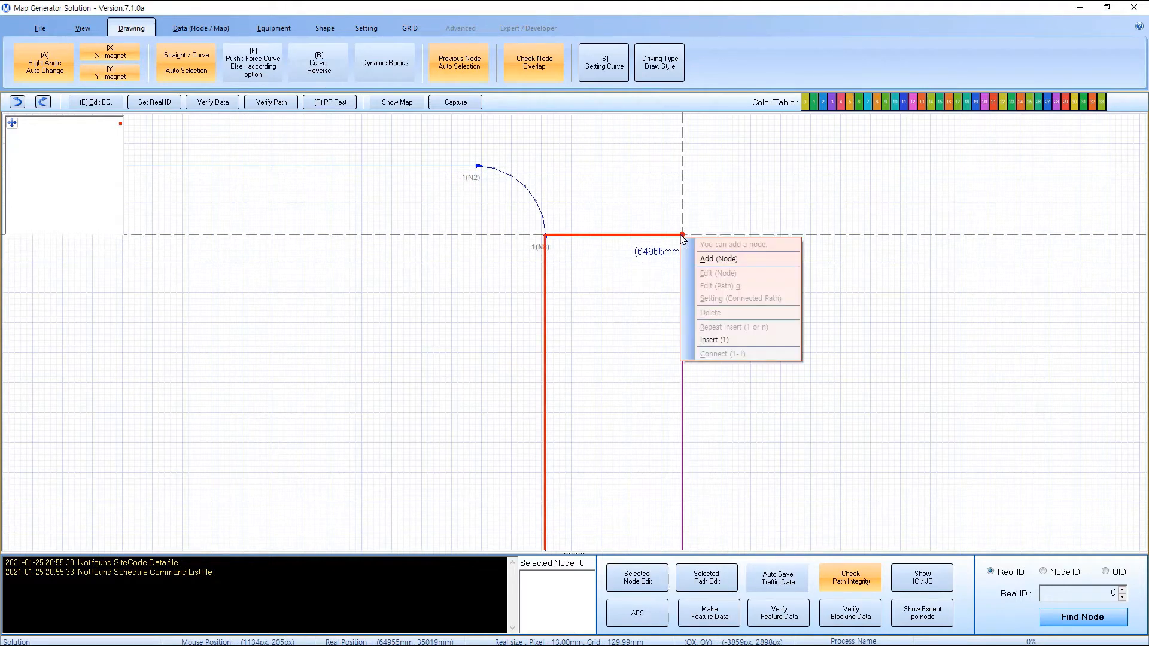
key("a")
key("Return")
Add a UNI-WAY, Straight node connected to node 22 with offsets of X 0 mm and Y 3000 mm.
left_click_drag(688, 215, 732, 378)
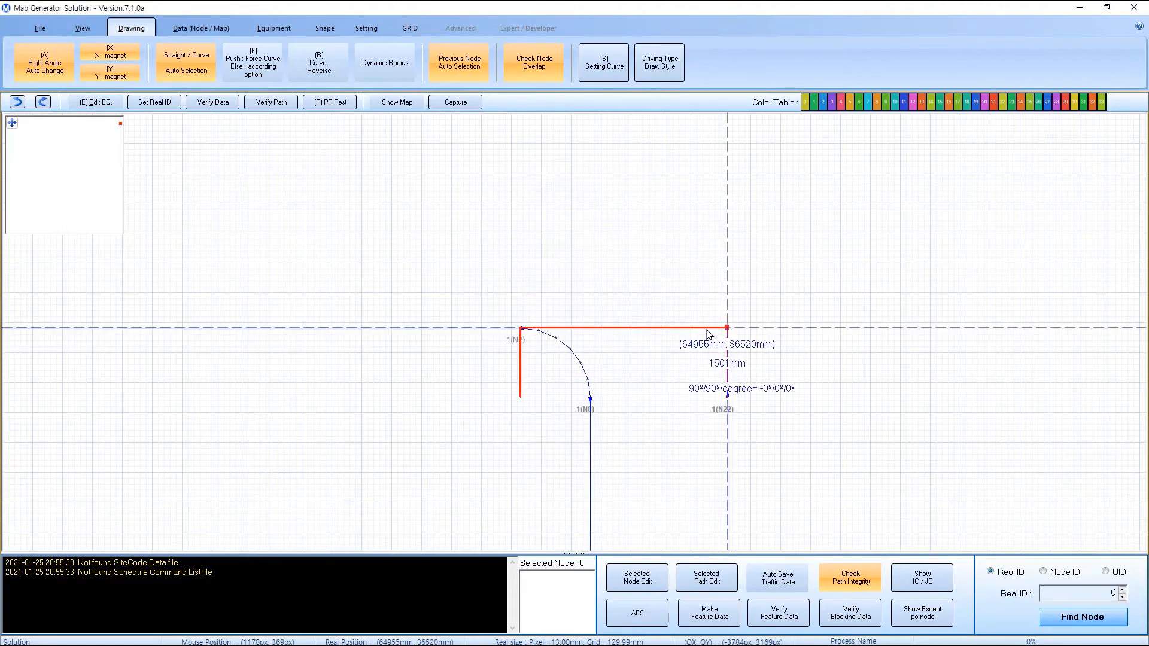
right_click(727, 266)
key("a")
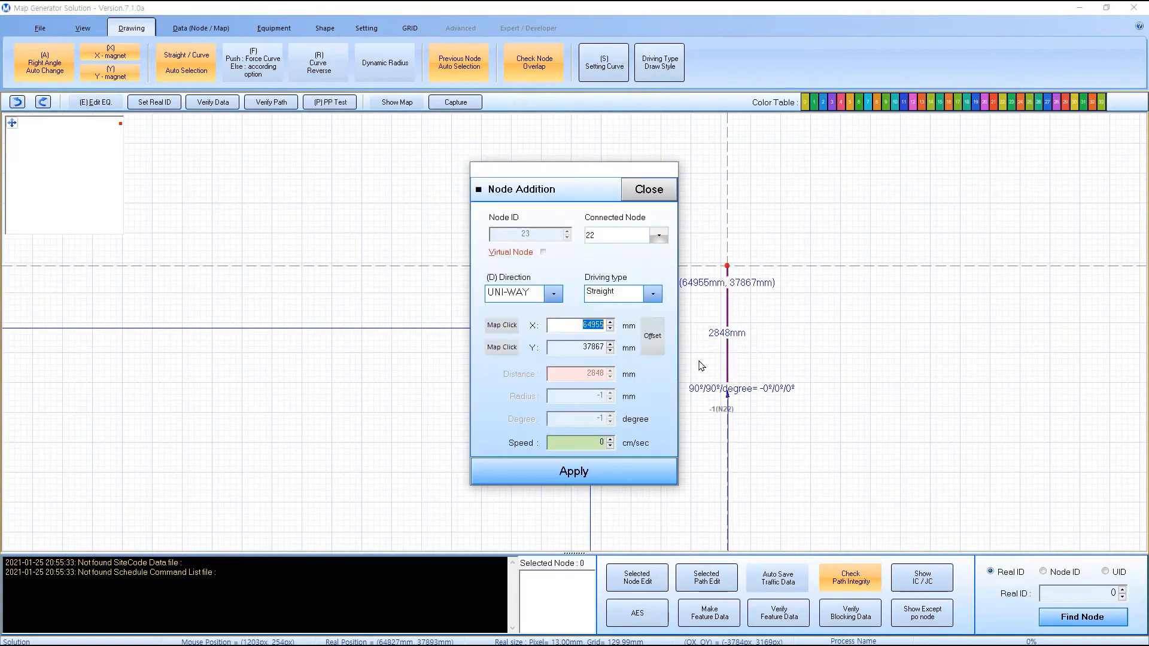
left_click(662, 339)
key("Tab")
type("3")
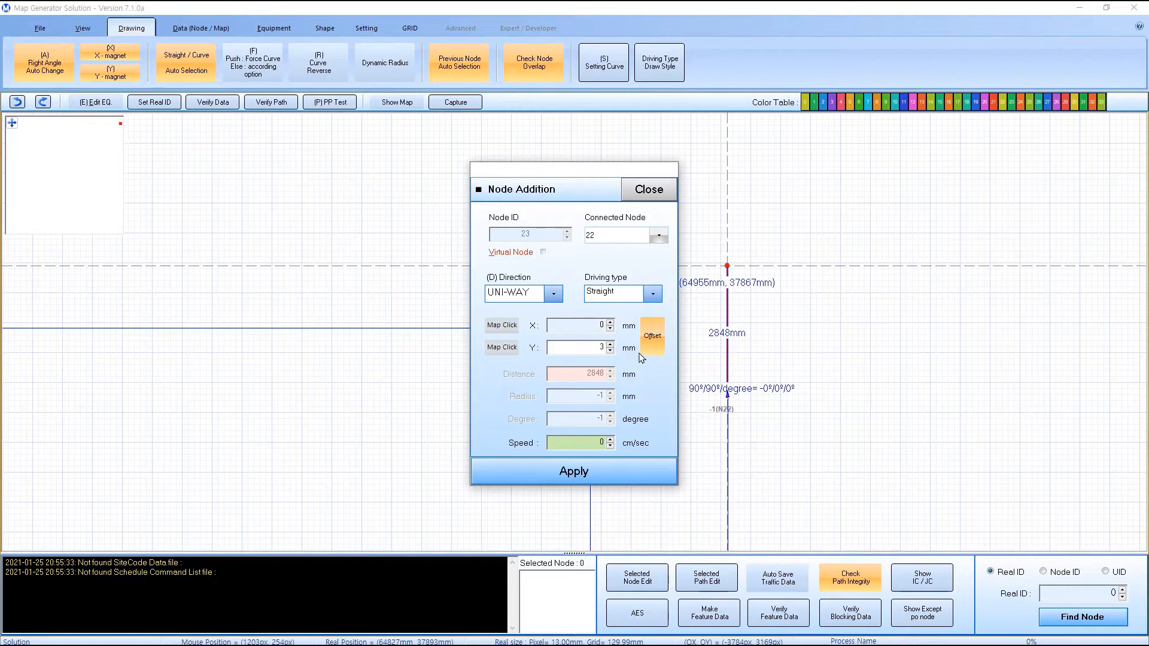
left_click(616, 468)
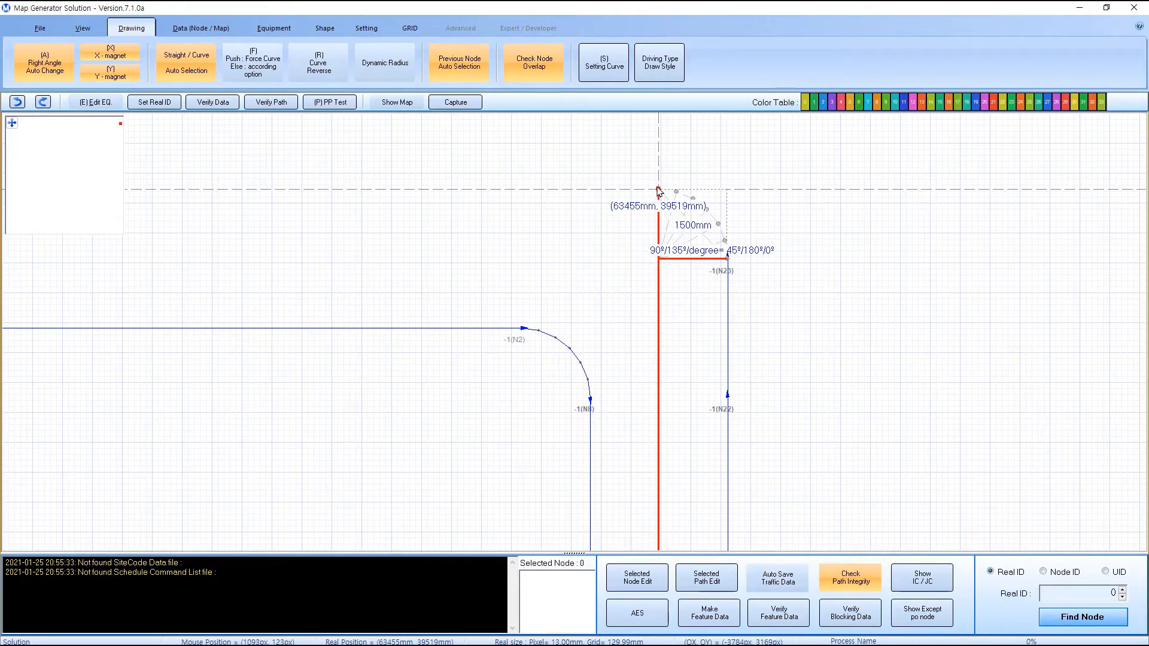
Add a UNI-WAY Left Curve node connected to node 23 at X 63455 mm, Y 39519 mm with 1500 mm radius.
right_click(659, 192)
left_click(695, 211)
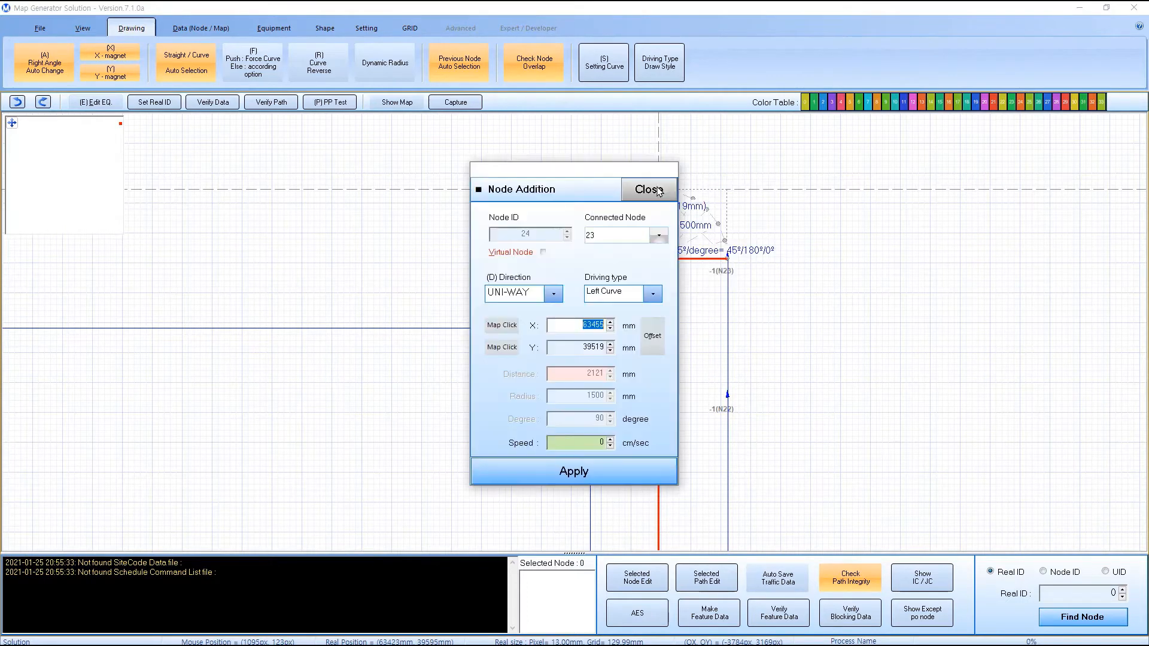
left_click(574, 469)
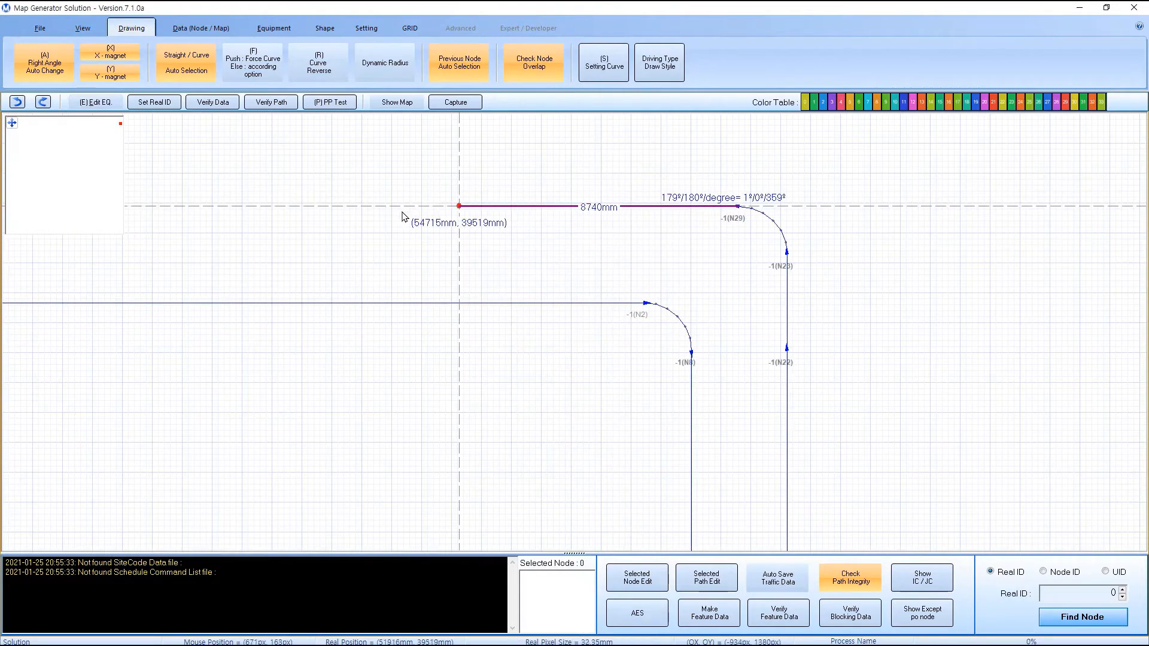
Add a straight node directly above node 1 at Y 39519 mm, followed by a 1500 mm left-curve node at X 18957 mm, Y 38019 mm.
scroll(456, 210, "down", 2)
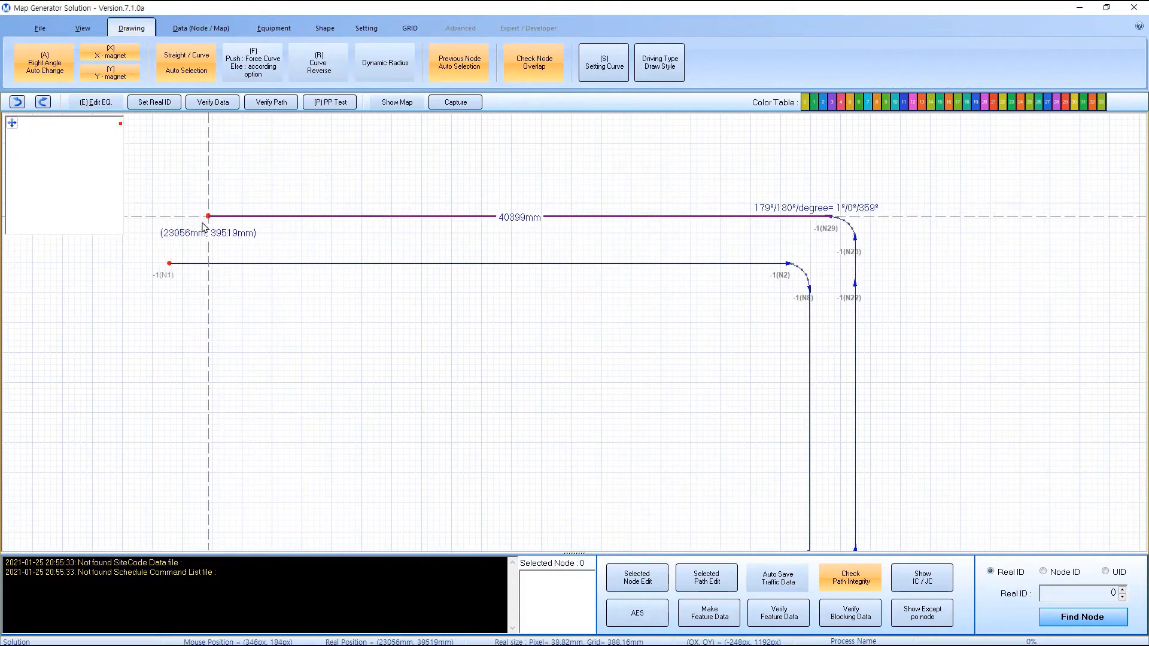
left_click(168, 216)
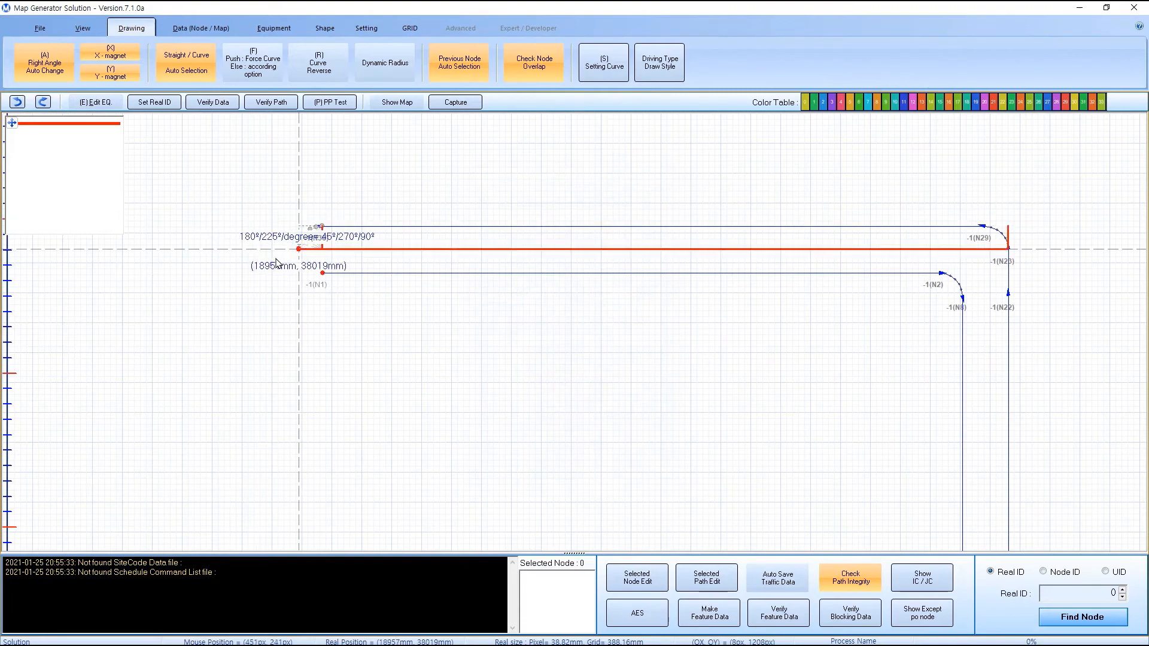
scroll(299, 252, "up", 4)
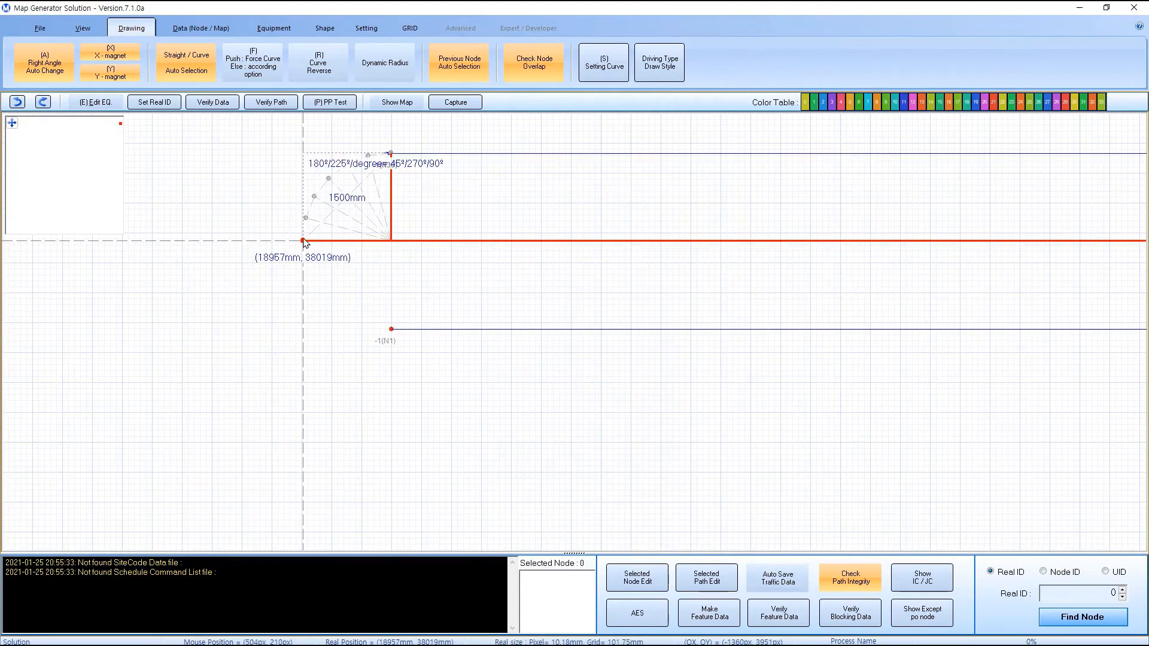
left_click(303, 240)
key("Return")
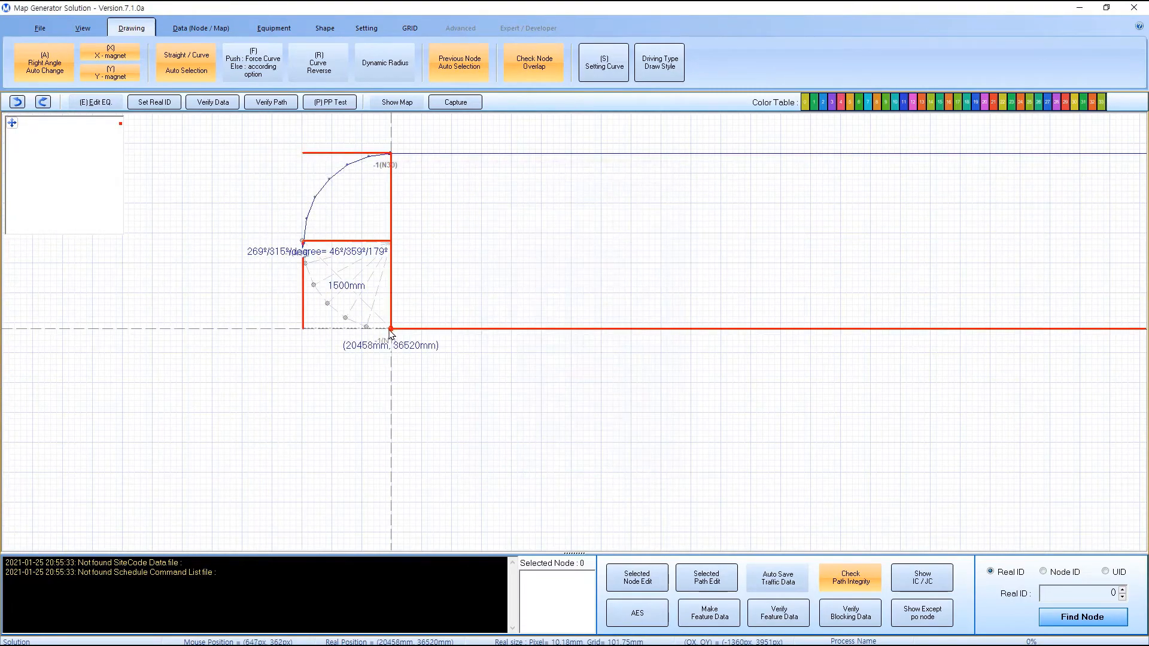
Connect node 36 to node 1 with a 1500 mm curve to close the path loop.
key("Escape")
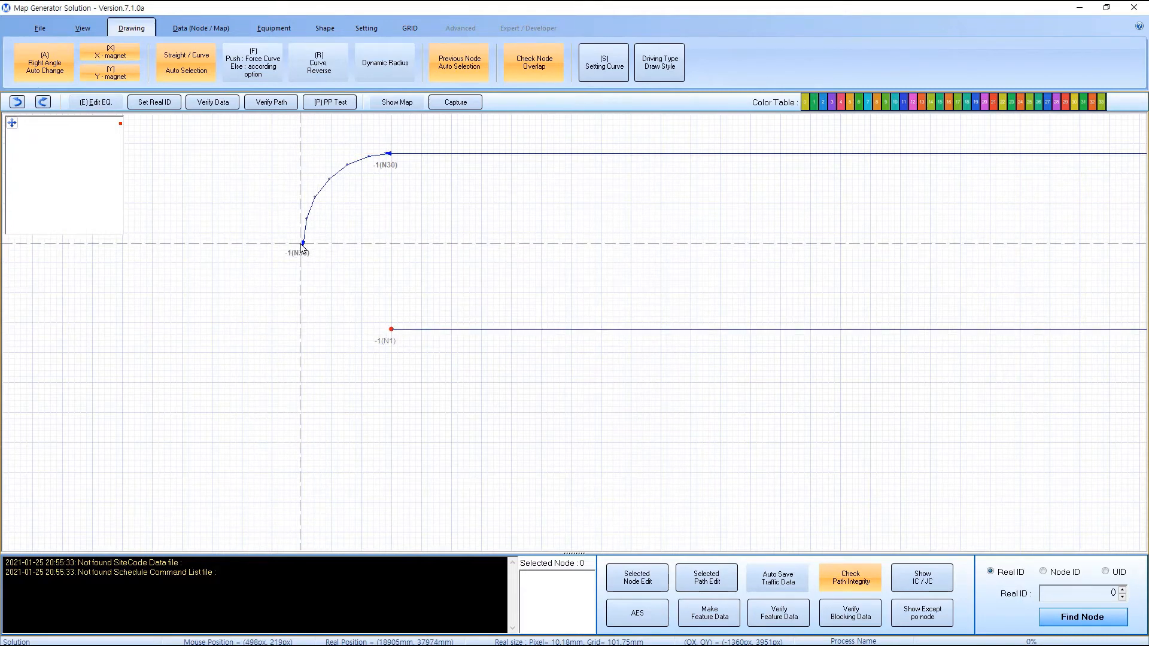
left_click(303, 244)
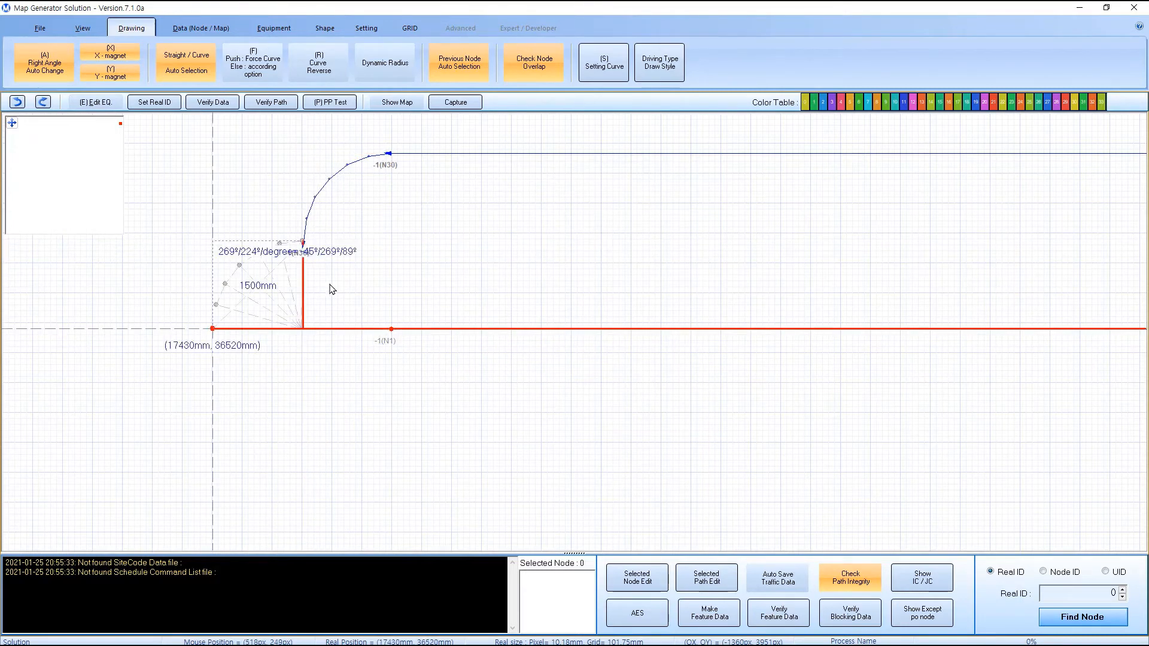
right_click(392, 329)
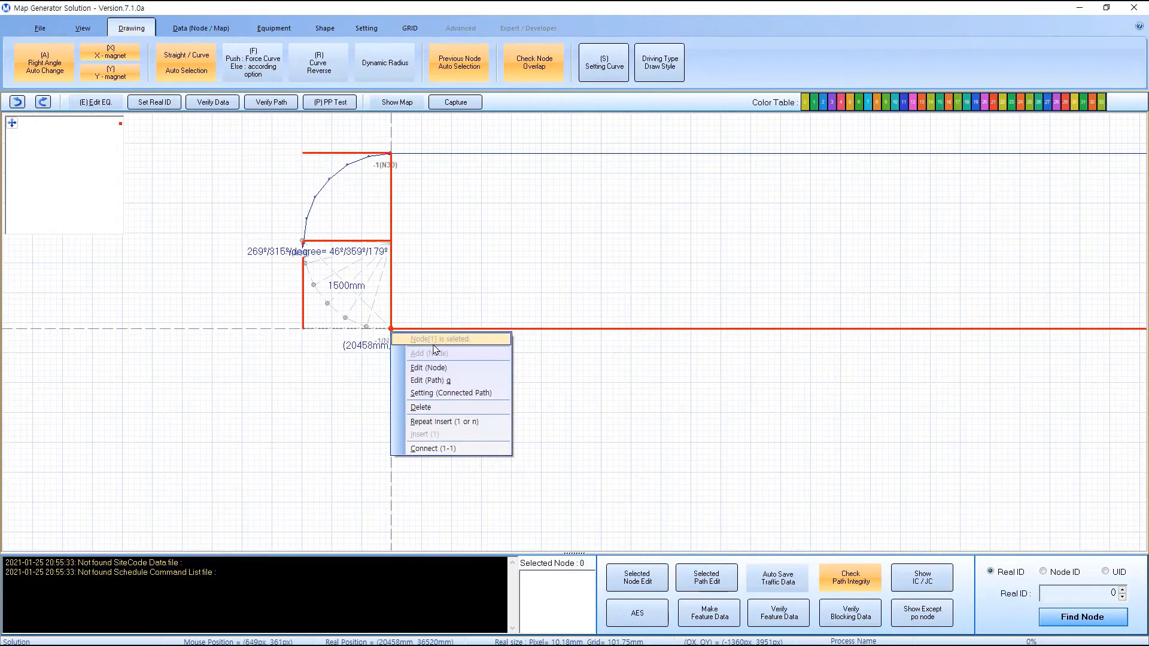
left_click(485, 453)
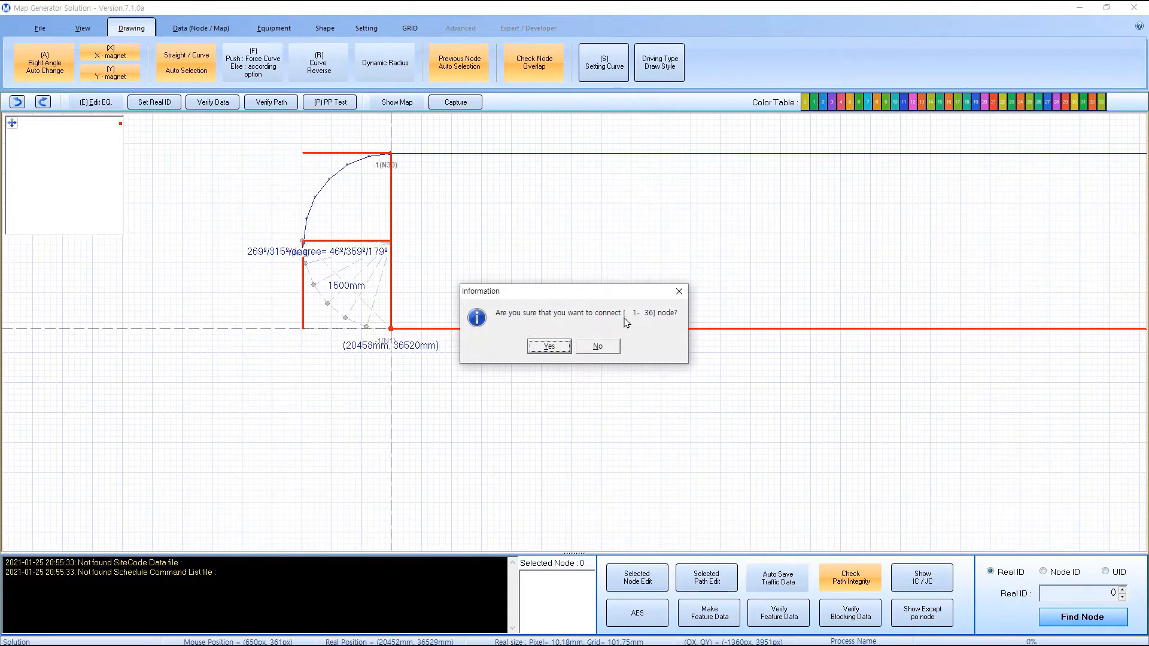
left_click(549, 347)
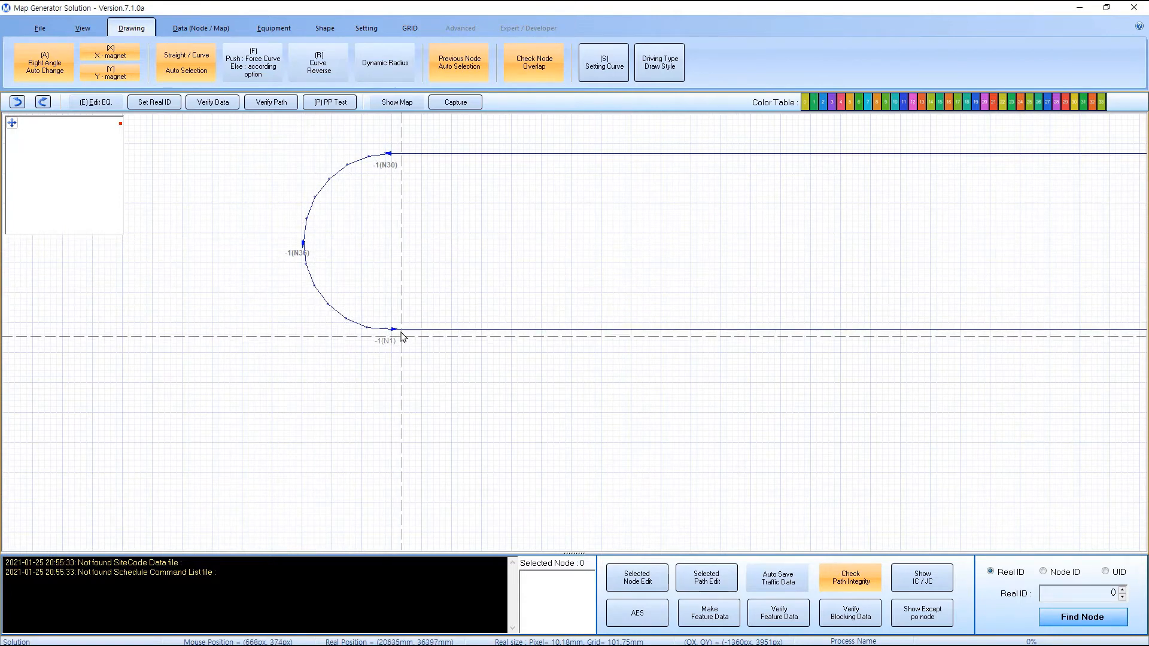
Insert forward one-way straight nodes every 2000 mm between nodes 1 and 2, with Auto Fill on.
scroll(570, 338, "down", 4)
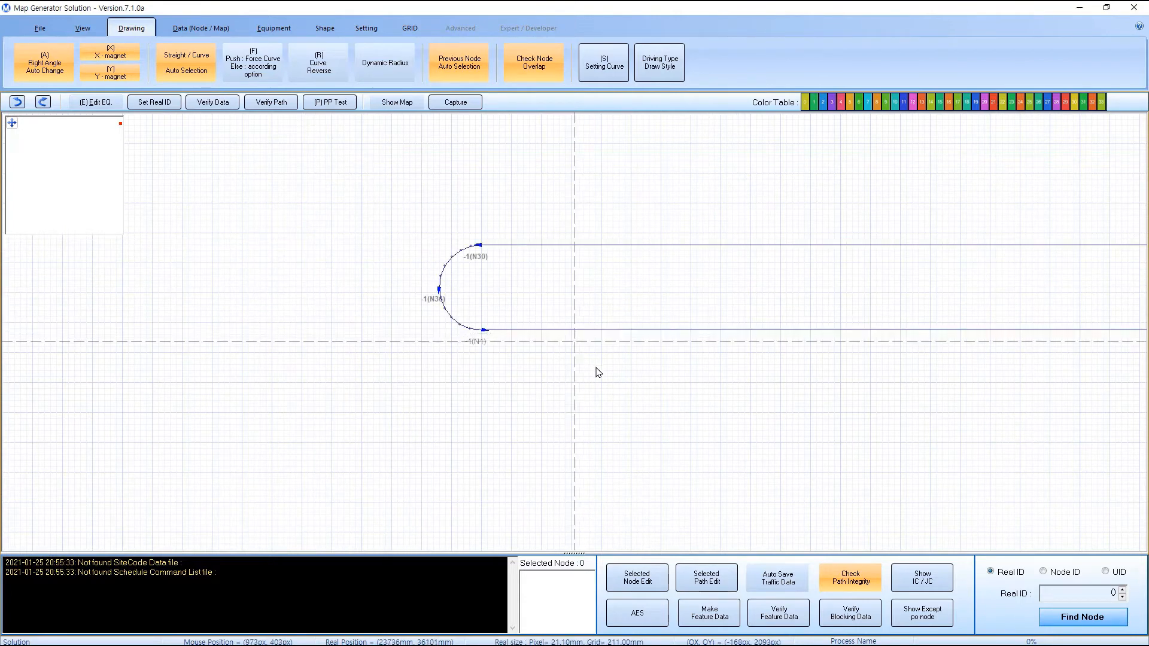
scroll(682, 395, "down", 4)
left_click_drag(684, 395, 515, 269)
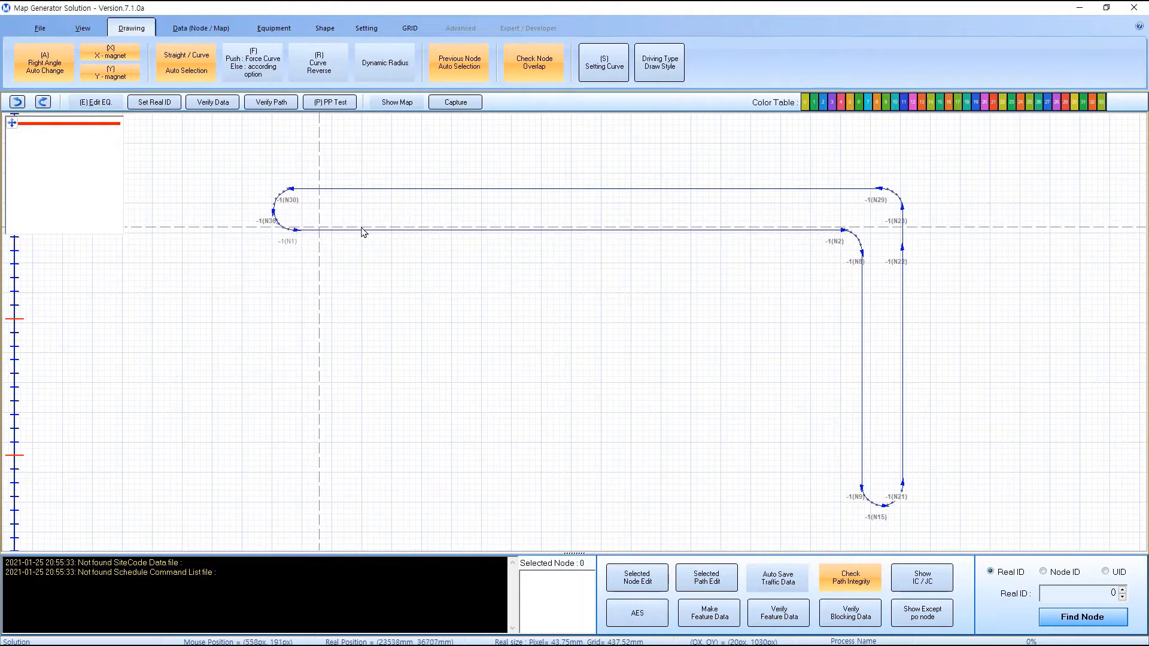
right_click(295, 230)
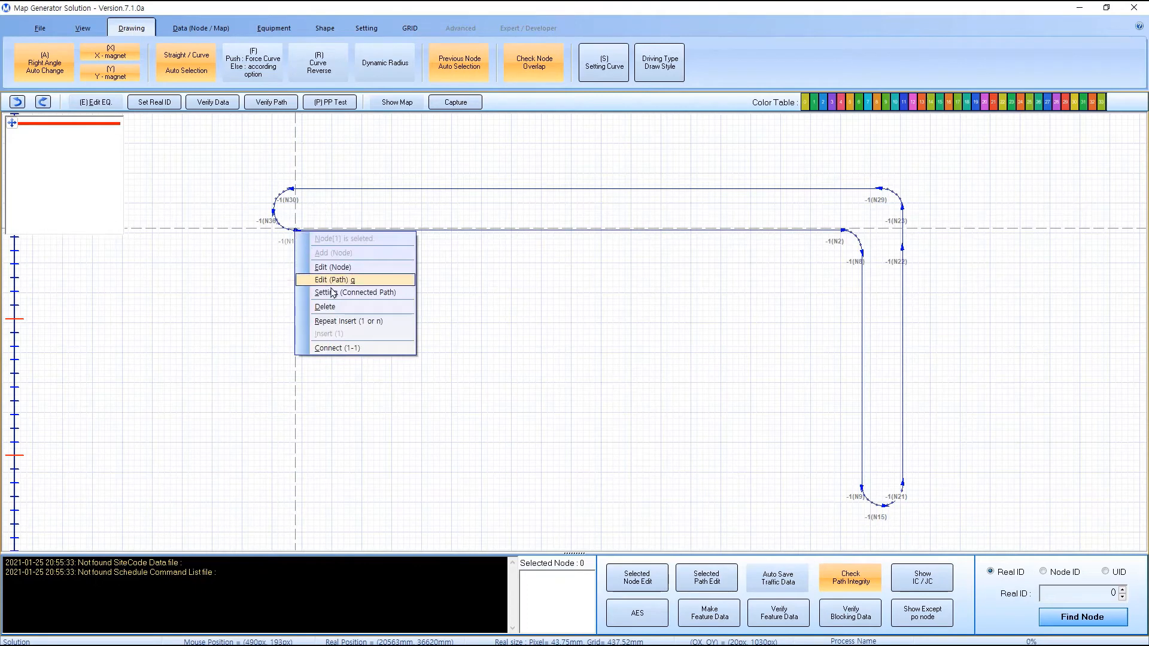
left_click(381, 325)
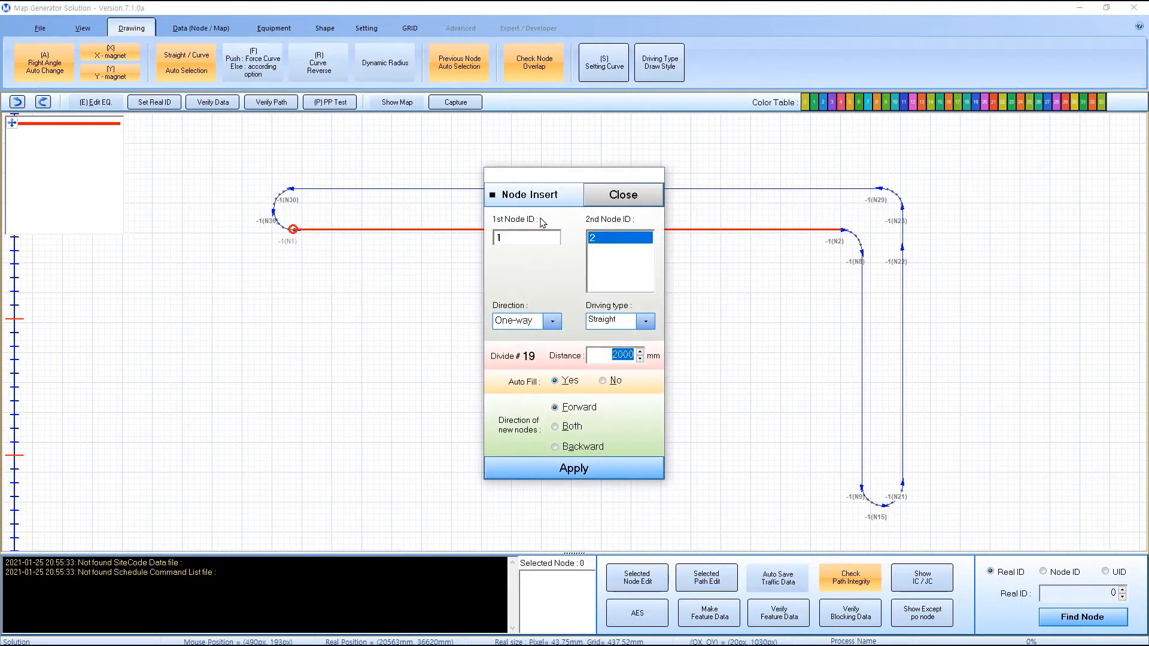
left_click(609, 357)
left_click(574, 469)
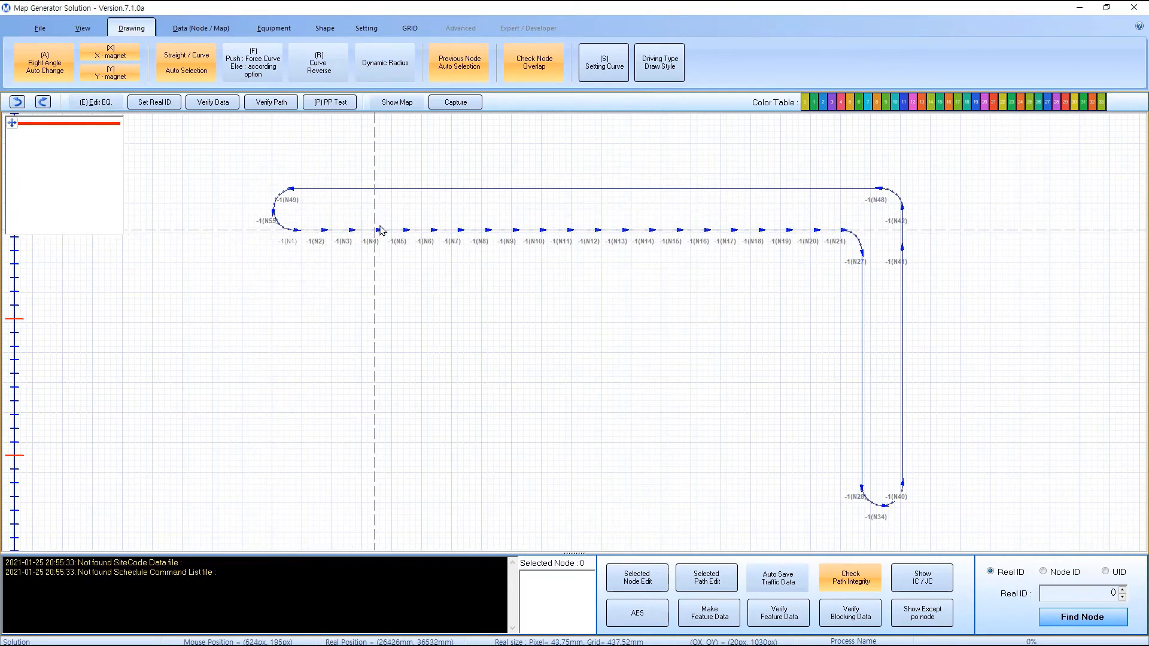
Insert one-way straight nodes every 2000 mm between nodes 27 and 28, with Auto Fill on and the Backward option.
right_click(862, 250)
left_click(863, 254)
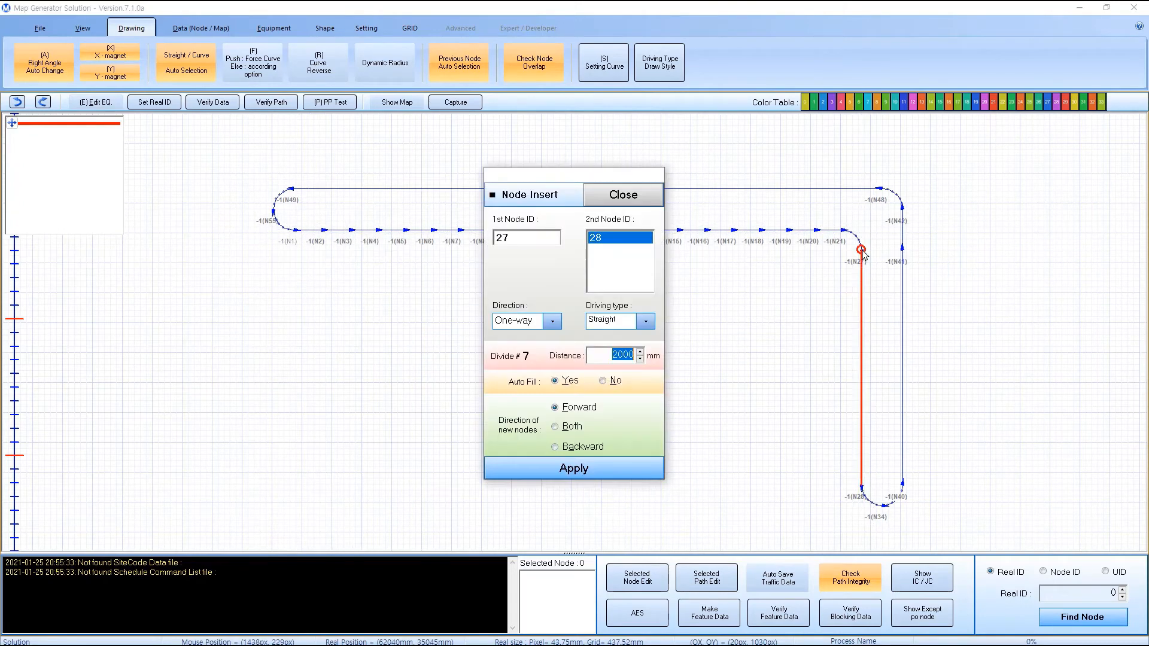
left_click(596, 448)
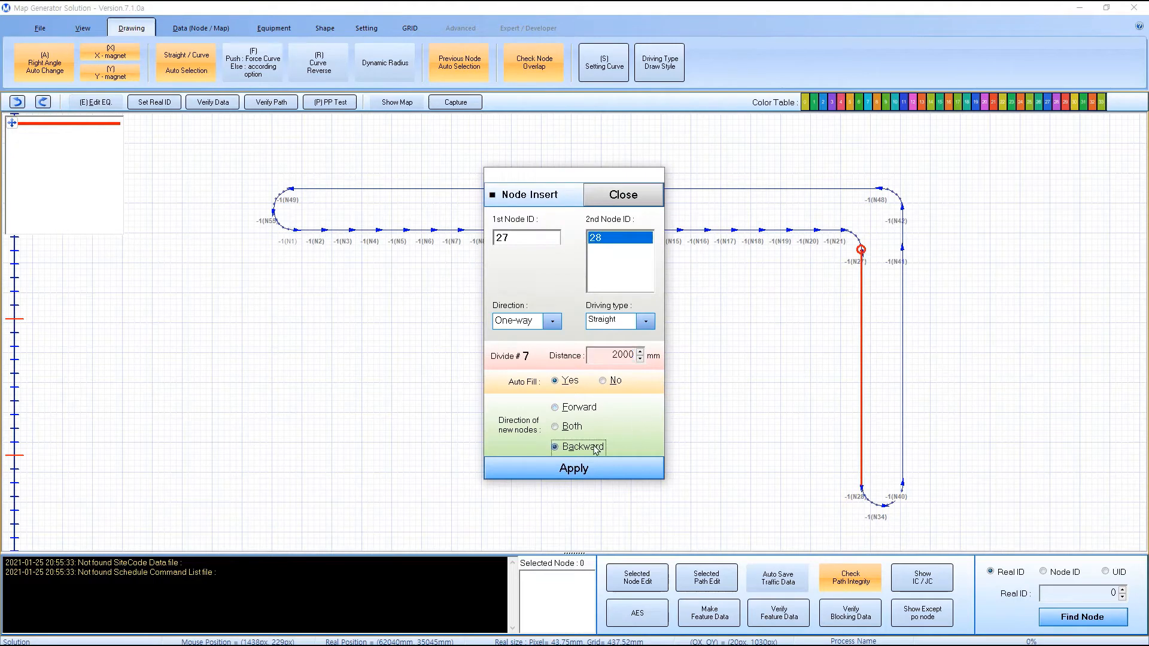
left_click(620, 470)
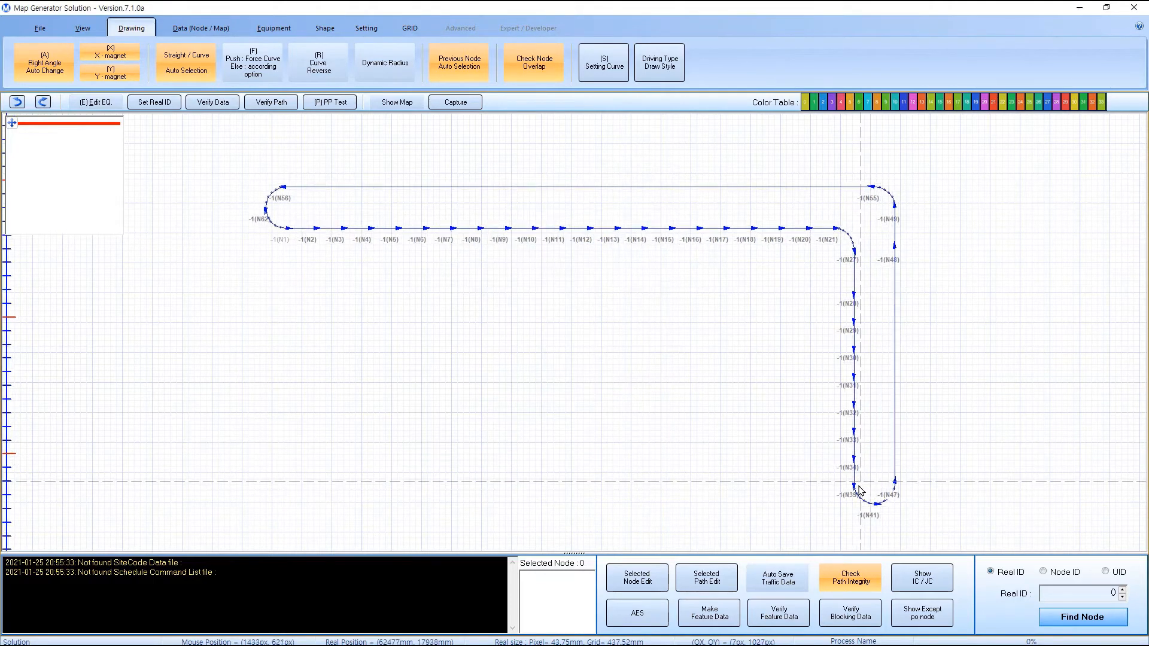
Insert one-way straight nodes every 2000 mm between nodes 47 and 48, with Auto Fill on and the Both option.
scroll(854, 496, "up", 2)
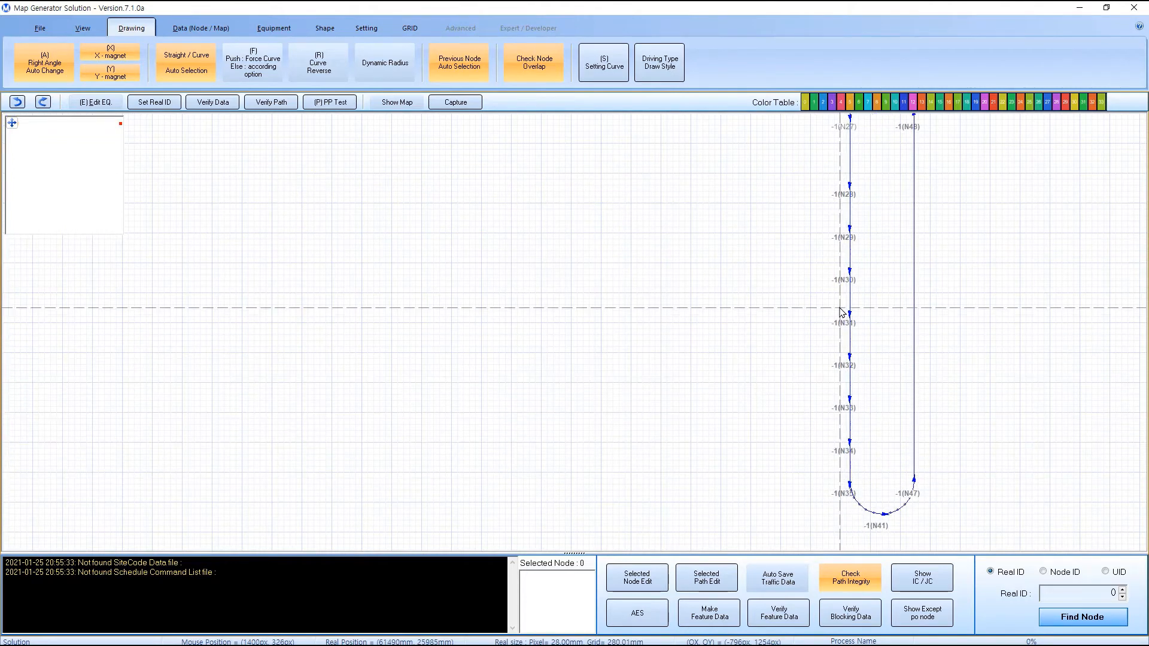
scroll(856, 227, "down", 1)
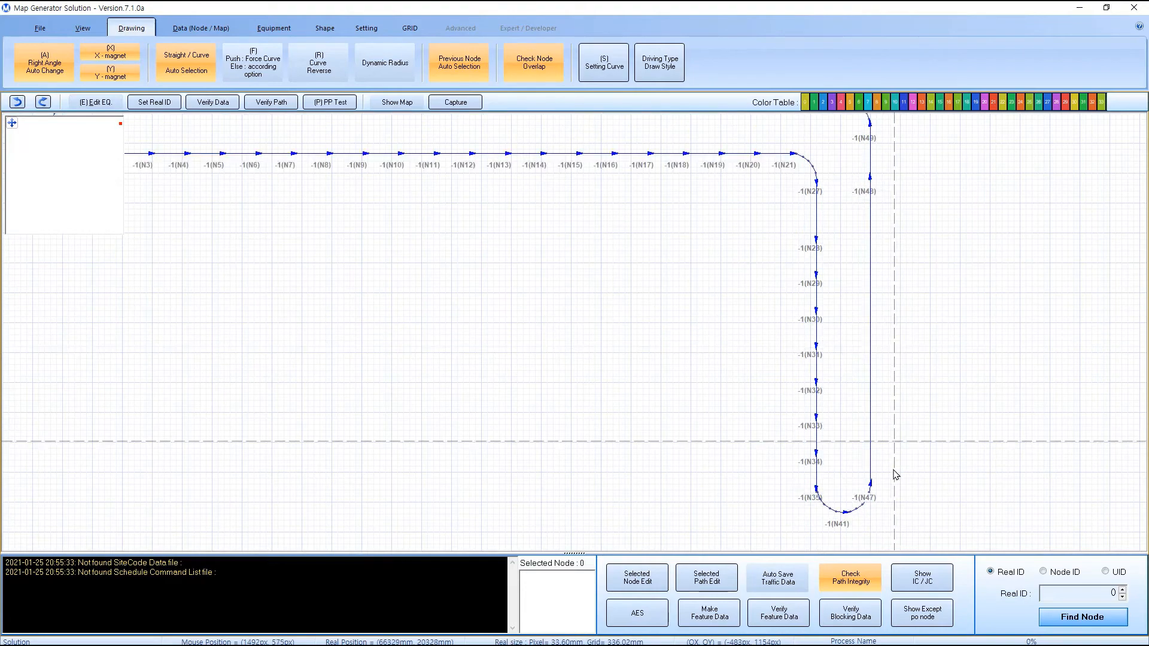
right_click(870, 482)
left_click(918, 572)
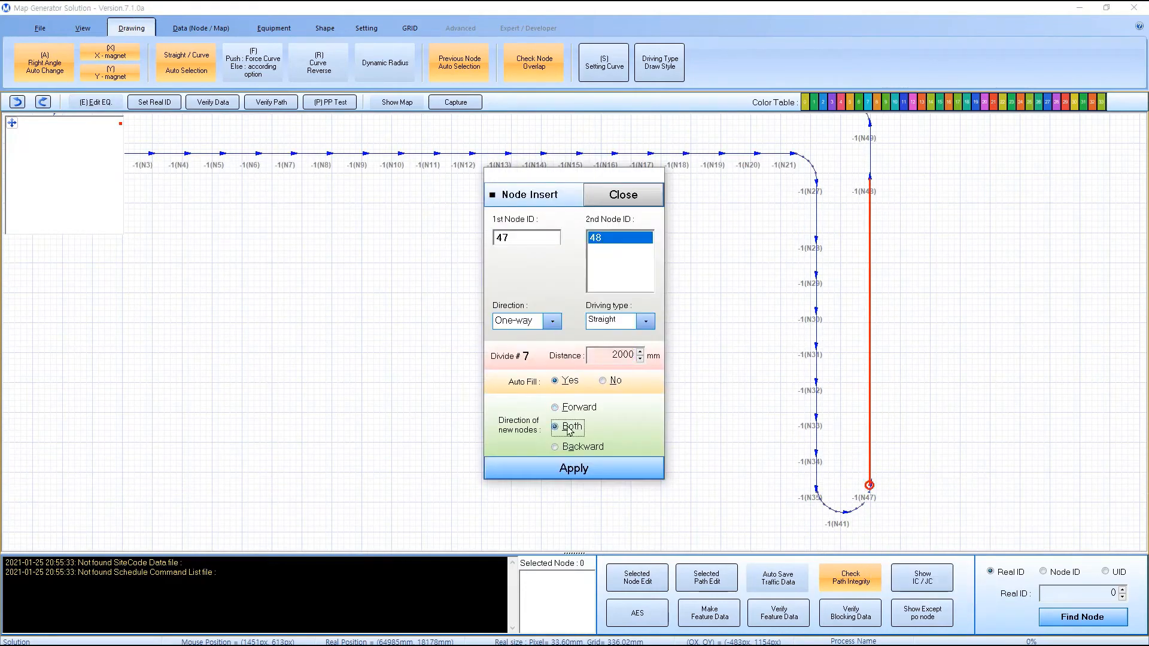
left_click(572, 468)
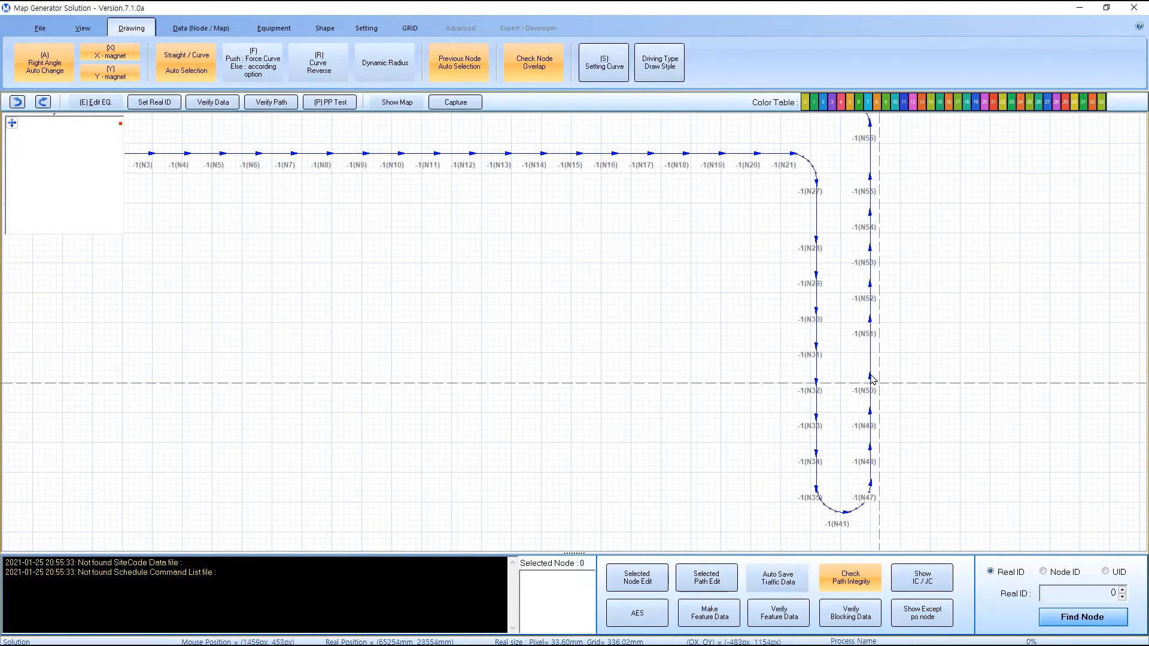
Insert forward one-way straight nodes every 2000 mm between nodes 62 and 63, with Auto Fill on.
scroll(752, 298, "down", 2)
right_click(863, 173)
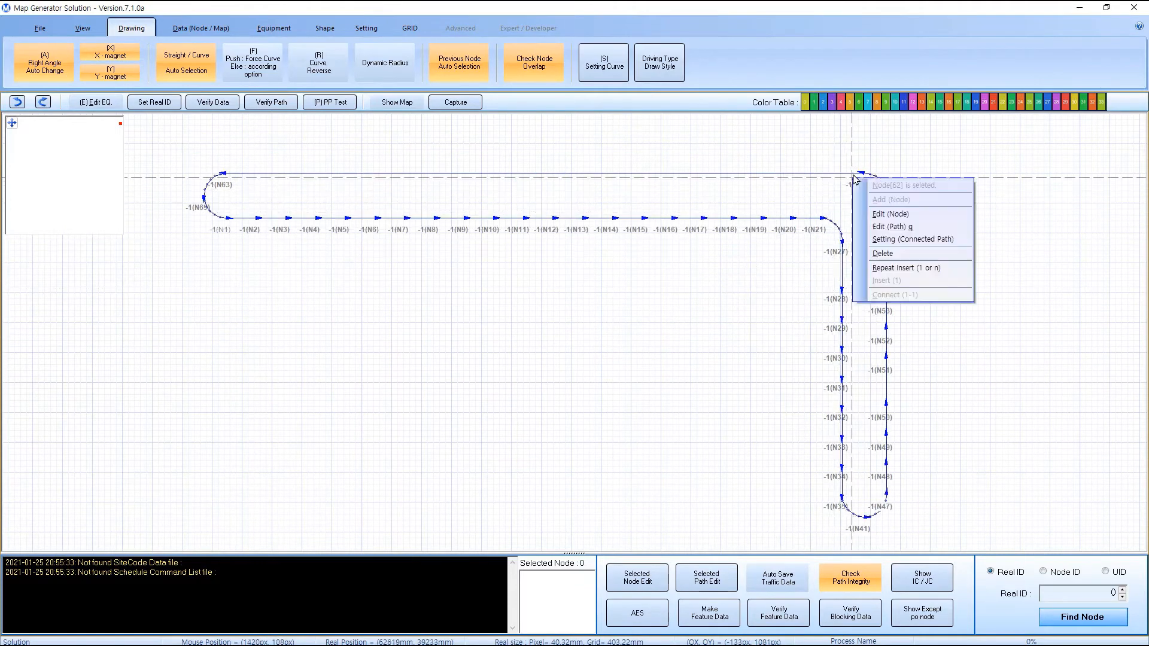
left_click(892, 267)
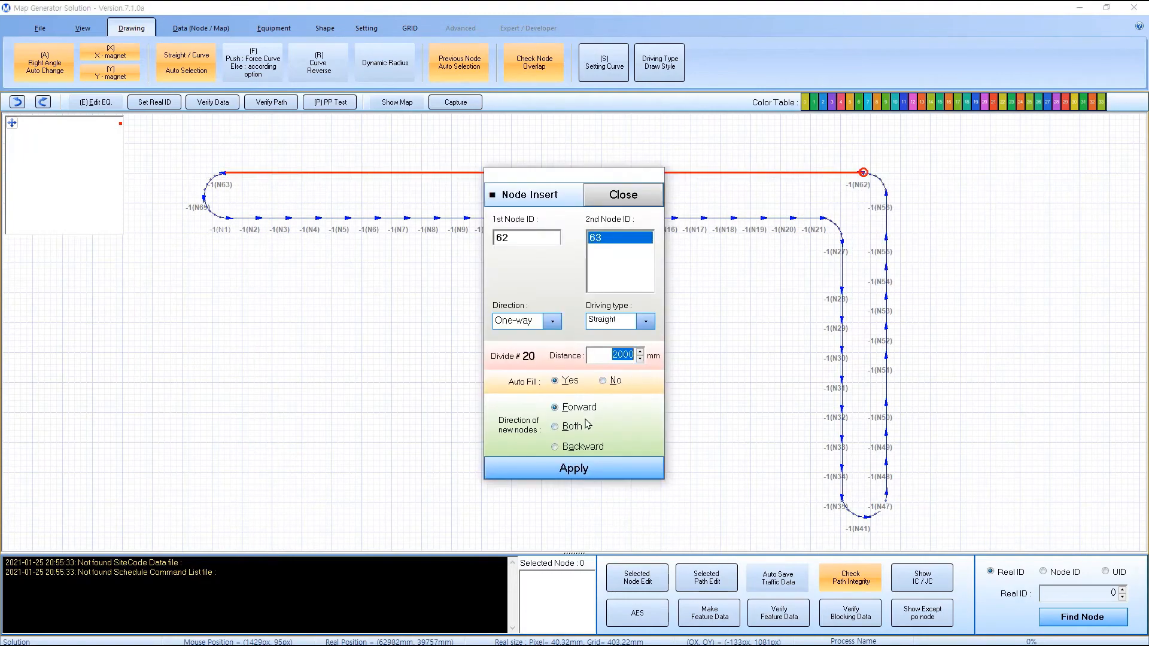
left_click(572, 468)
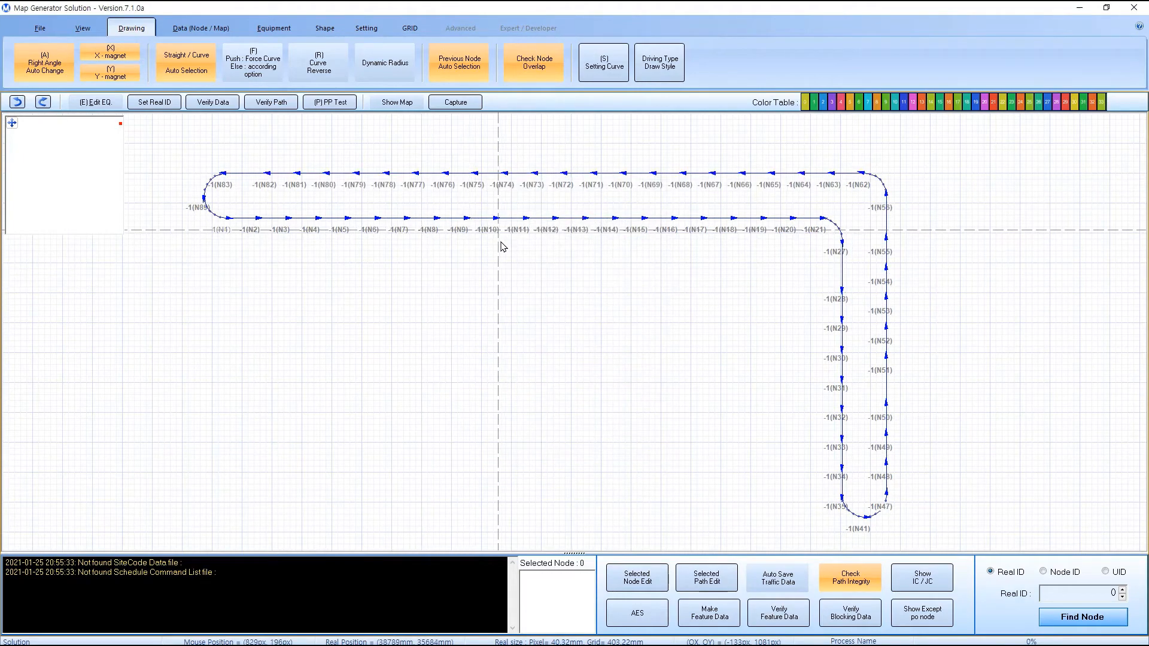
Add a 1500 mm curve node connected to node 73 at X 39455 mm, Y 38019 mm between the two horizontal paths.
left_click_drag(515, 190, 551, 238)
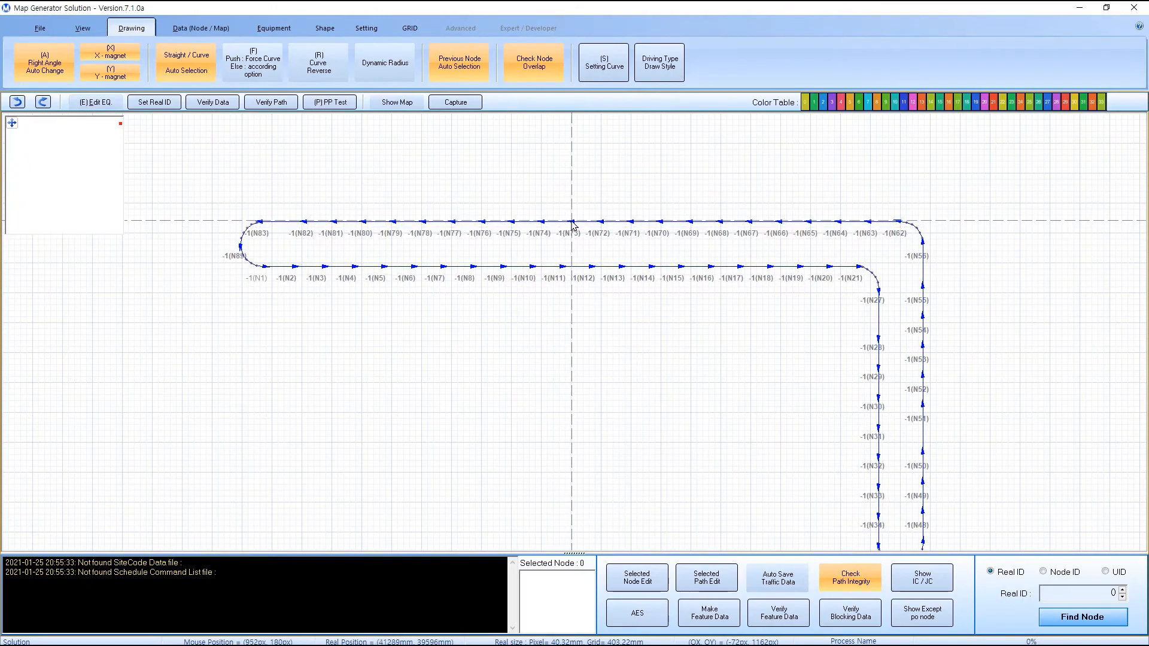
scroll(581, 237, "up", 2)
scroll(589, 242, "down", 1)
scroll(589, 242, "down", 1)
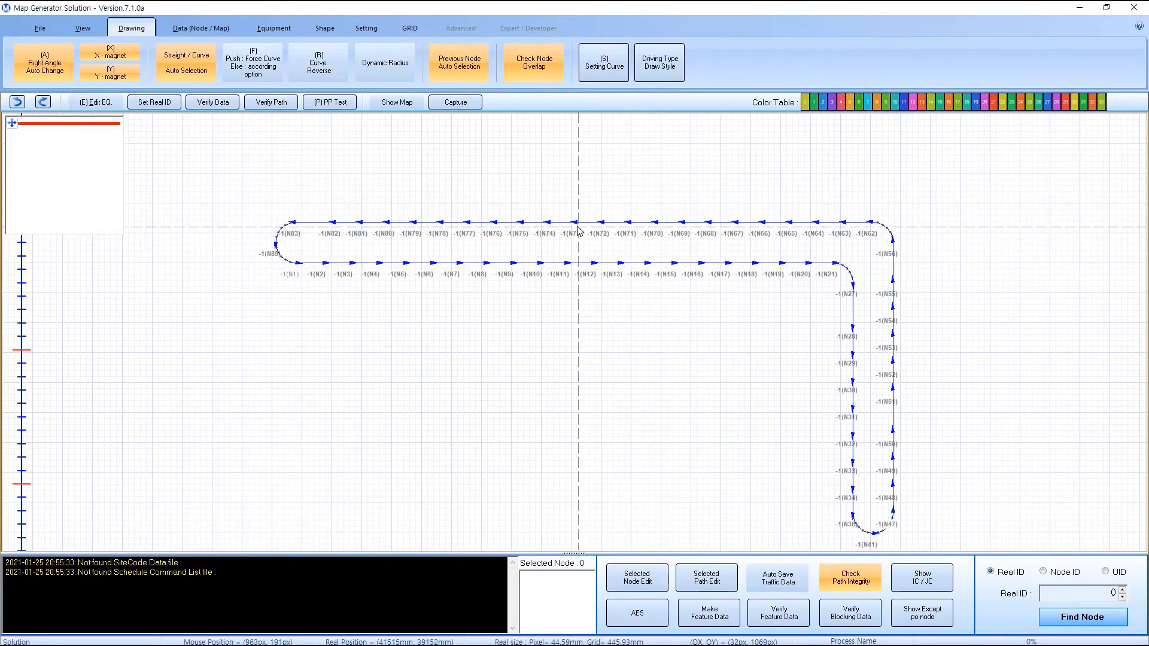
left_click_drag(570, 229, 557, 248)
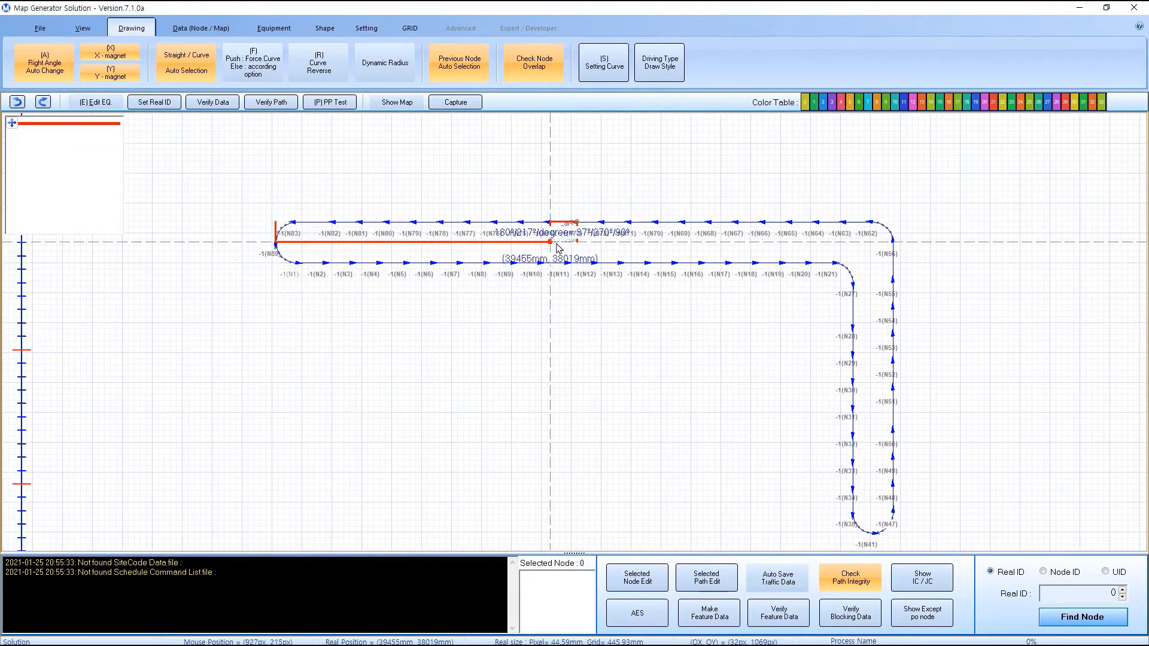
scroll(557, 247, "up", 3)
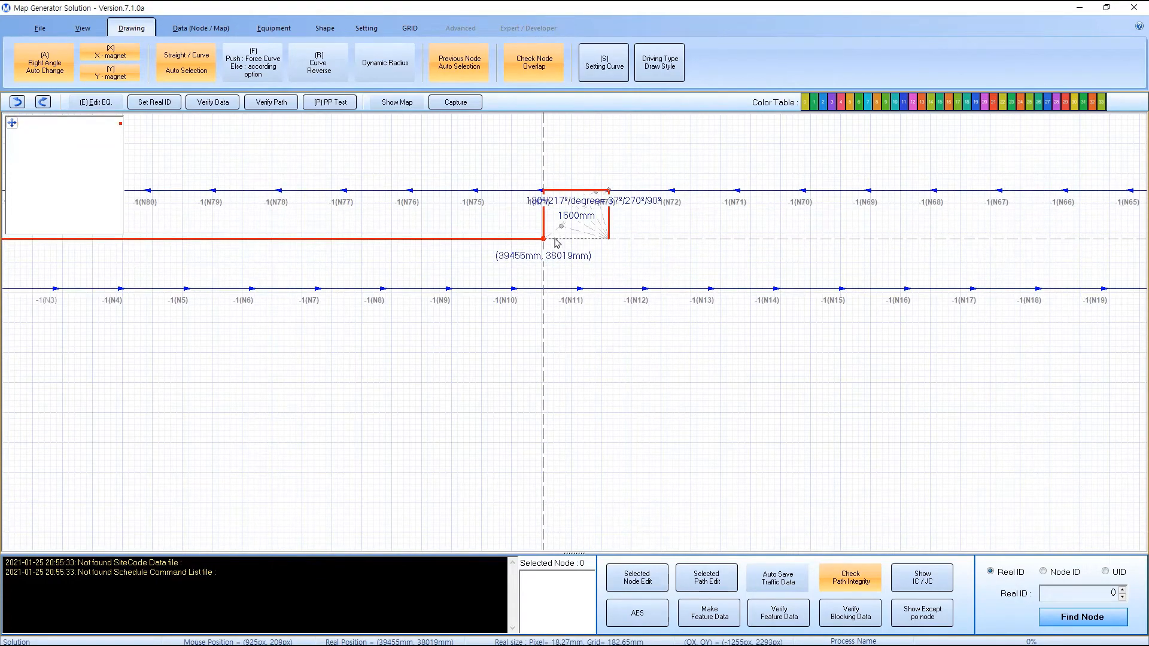
left_click(557, 243)
key("Return")
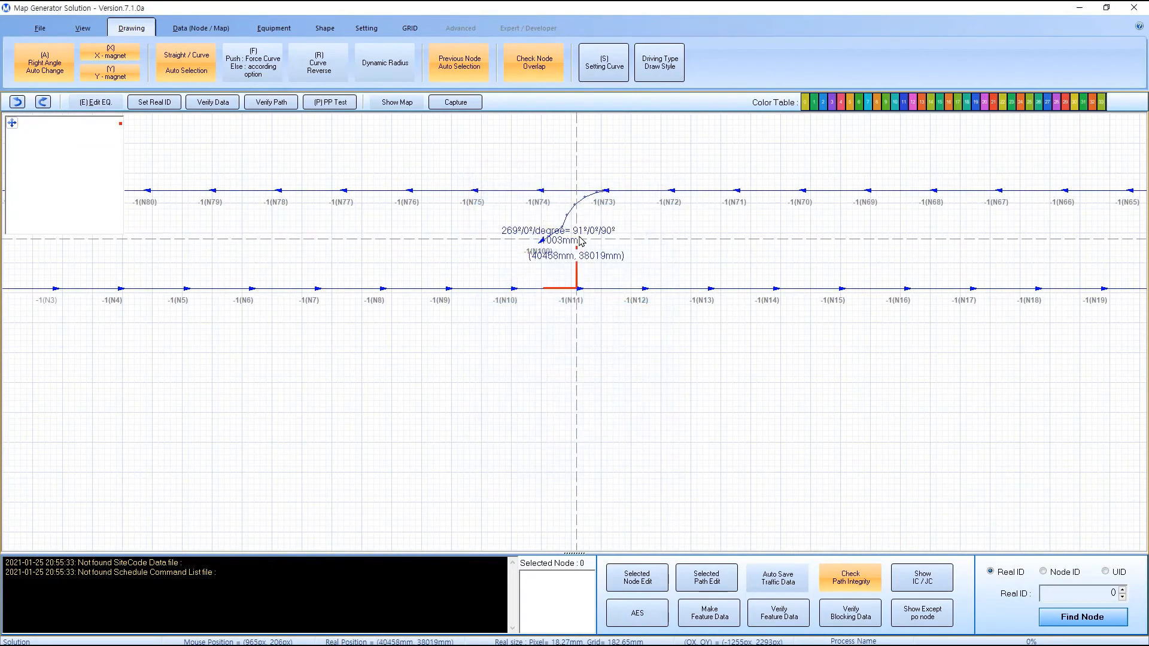
Undo the addition of the curve node branching from node 73, and redo it.
scroll(576, 240, "up", 2)
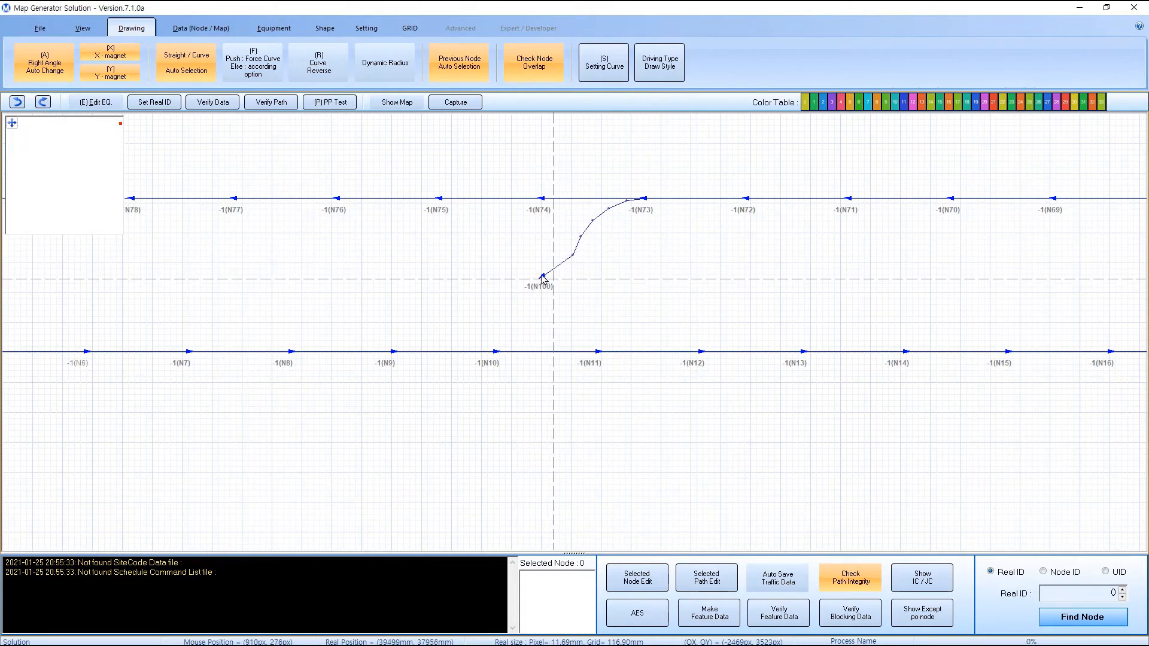
right_click(542, 275)
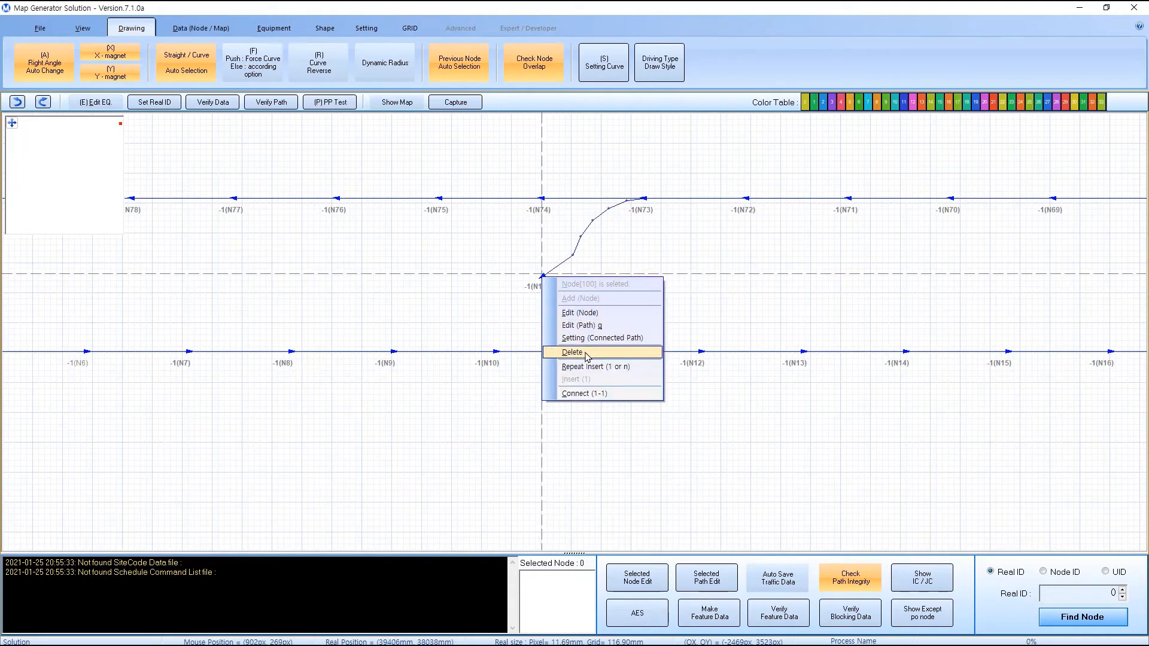
left_click(468, 271)
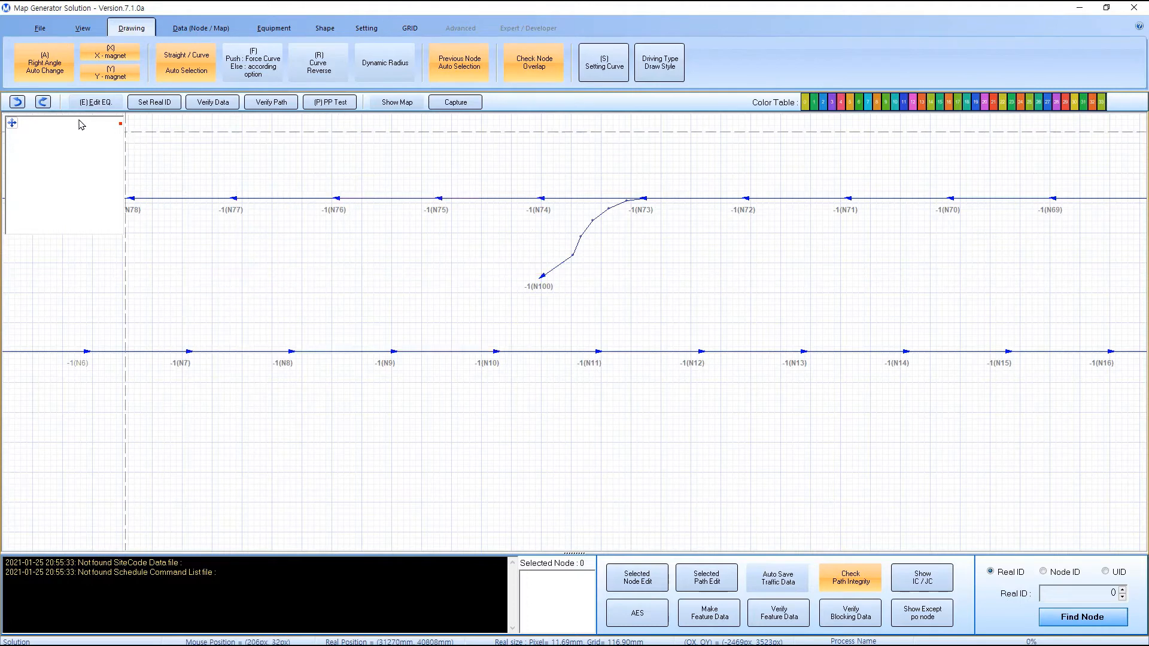
left_click(17, 103)
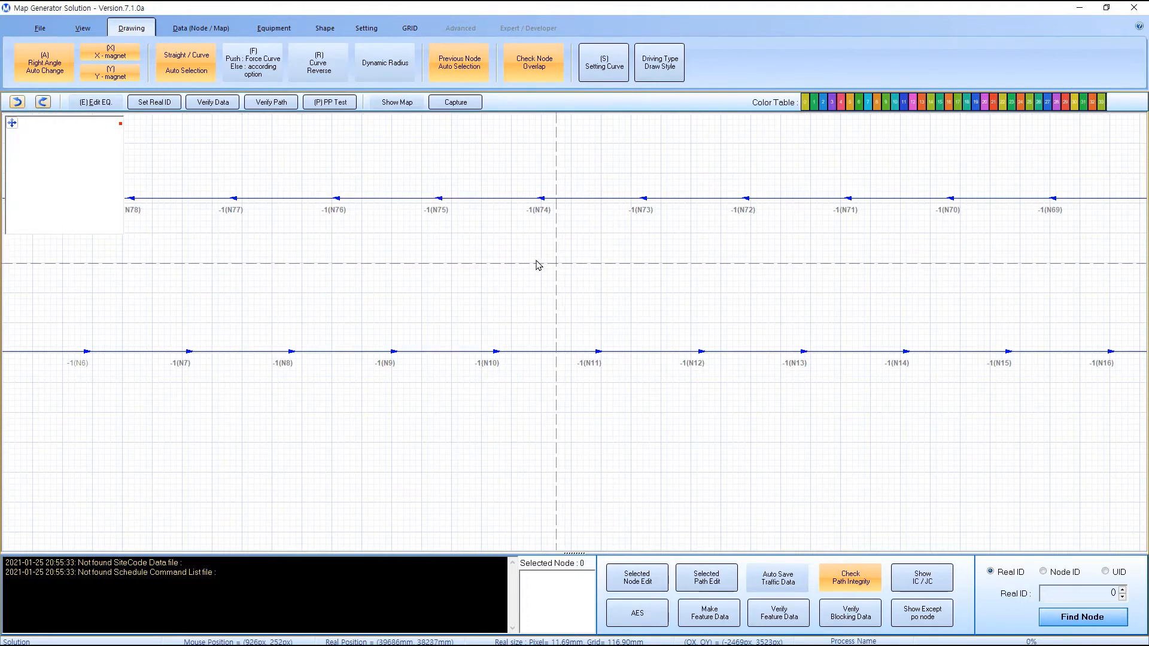
left_click(43, 105)
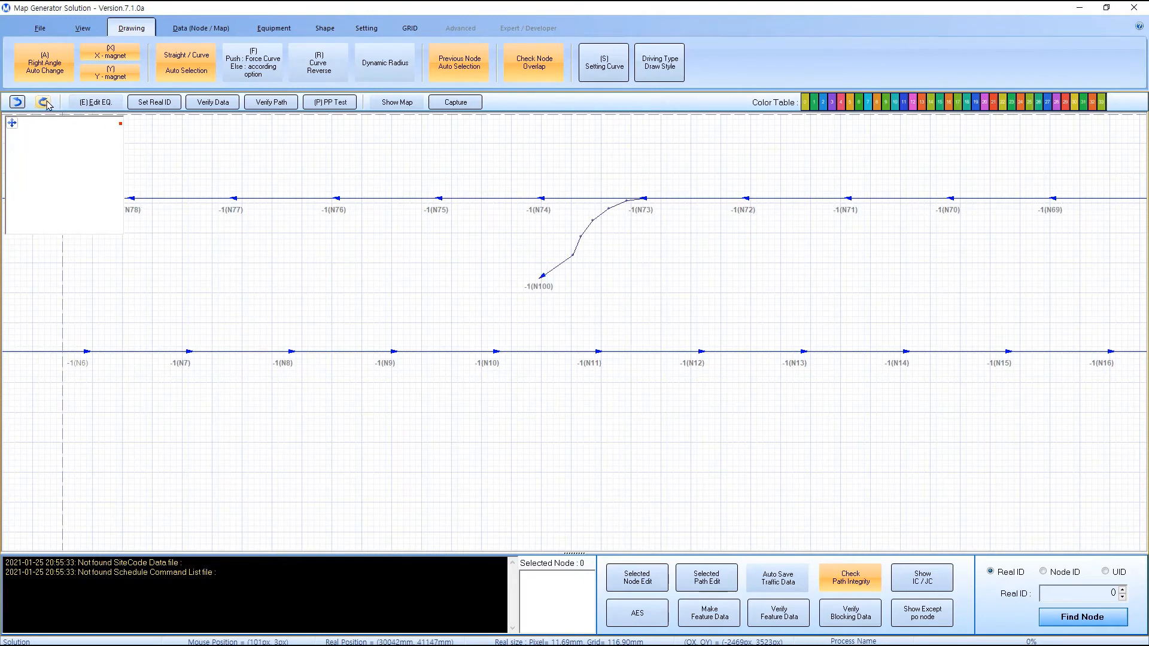
Delete node 100 at the end of the distorted curve from node 73.
right_click(545, 279)
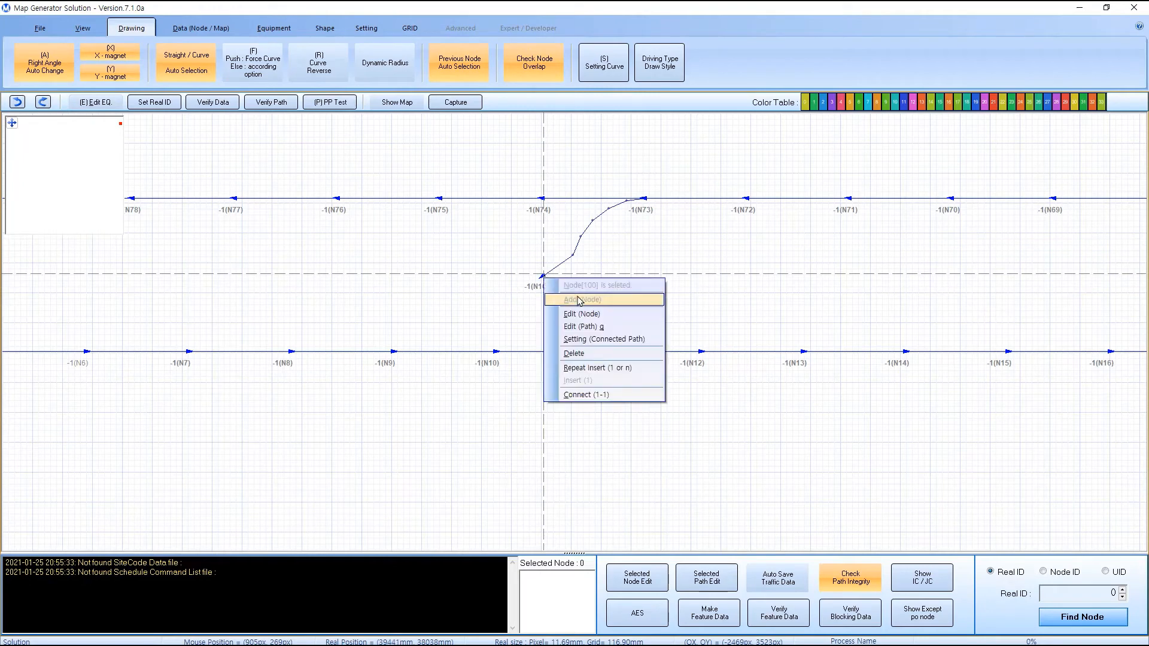
left_click(611, 355)
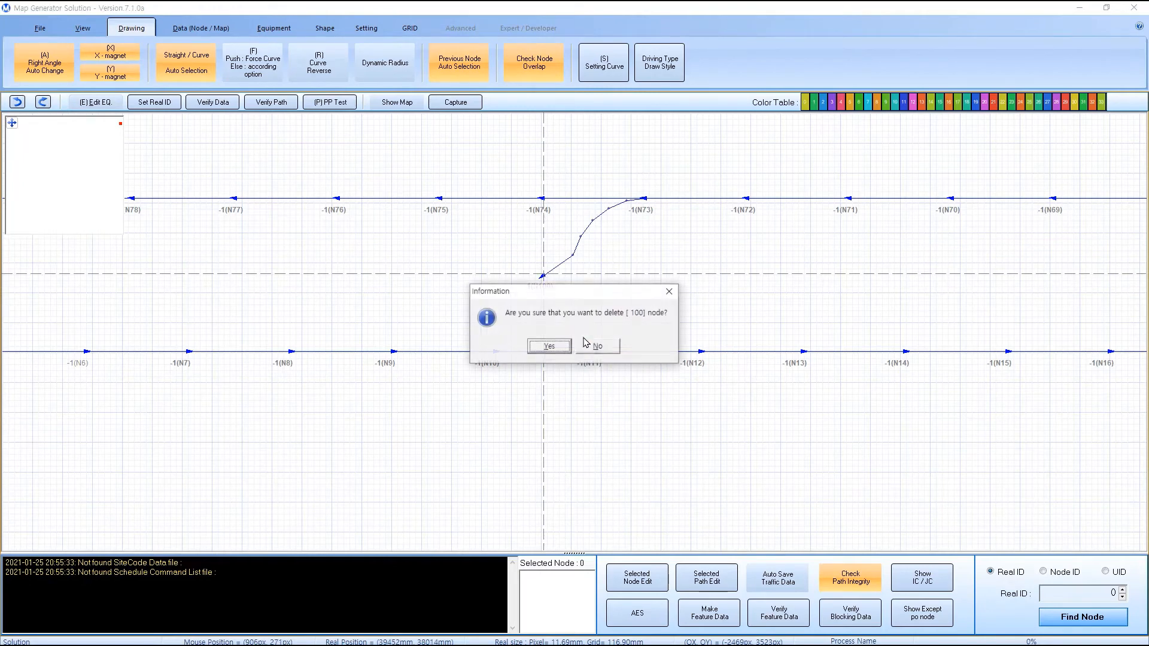
left_click(549, 347)
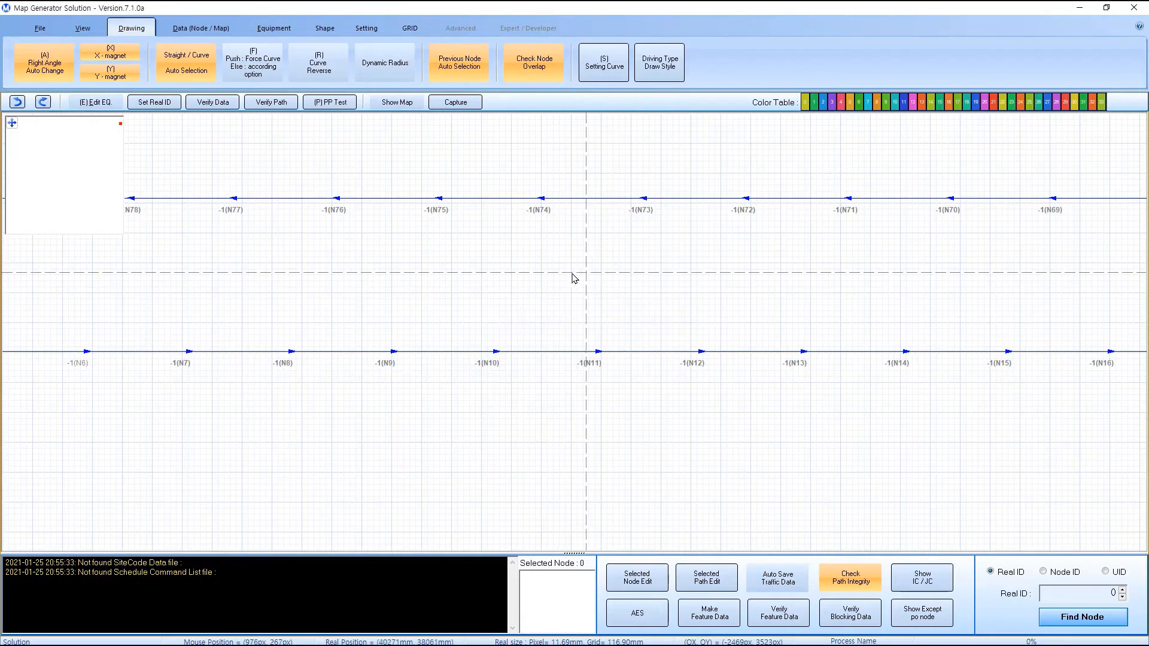
Turn off X-magnet and add a UNI-WAY Left Curve node connected to node 73 at X 39954 mm, Y 38019 mm with 1500 mm radius.
left_click(644, 202)
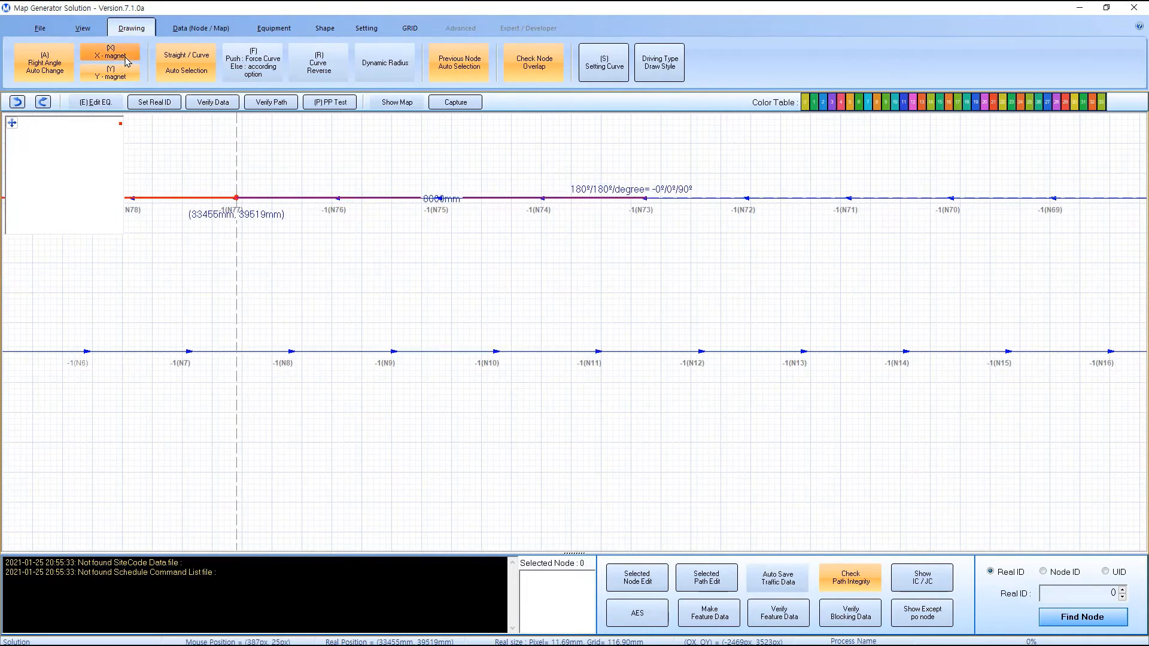
right_click(577, 275)
key("a")
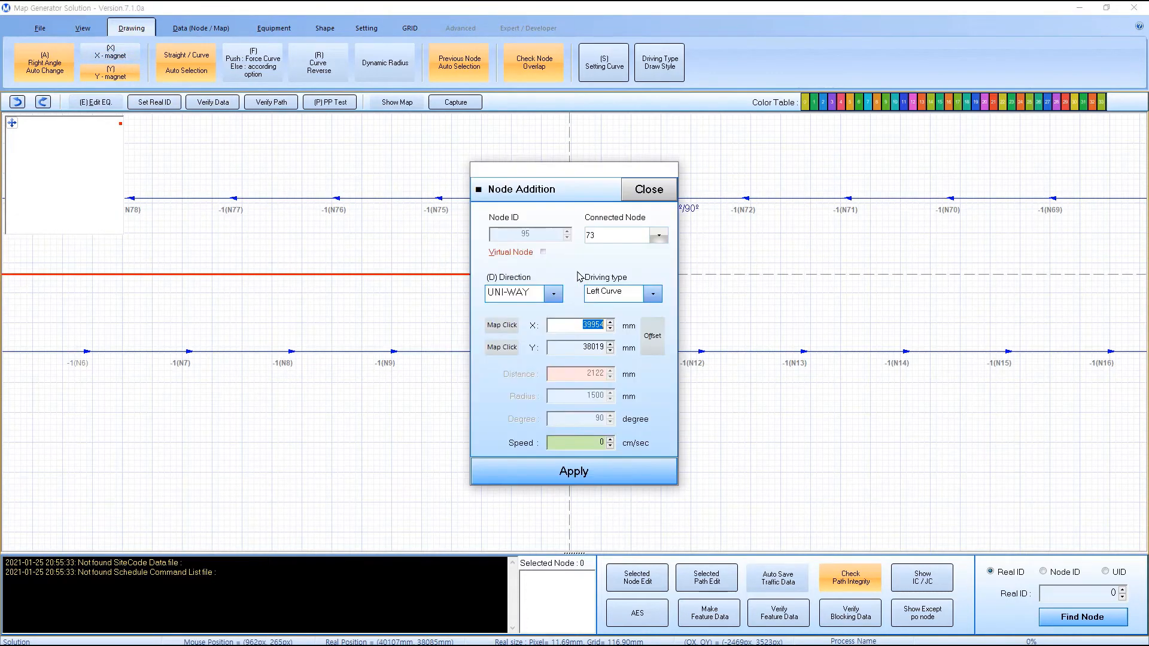
key("Return")
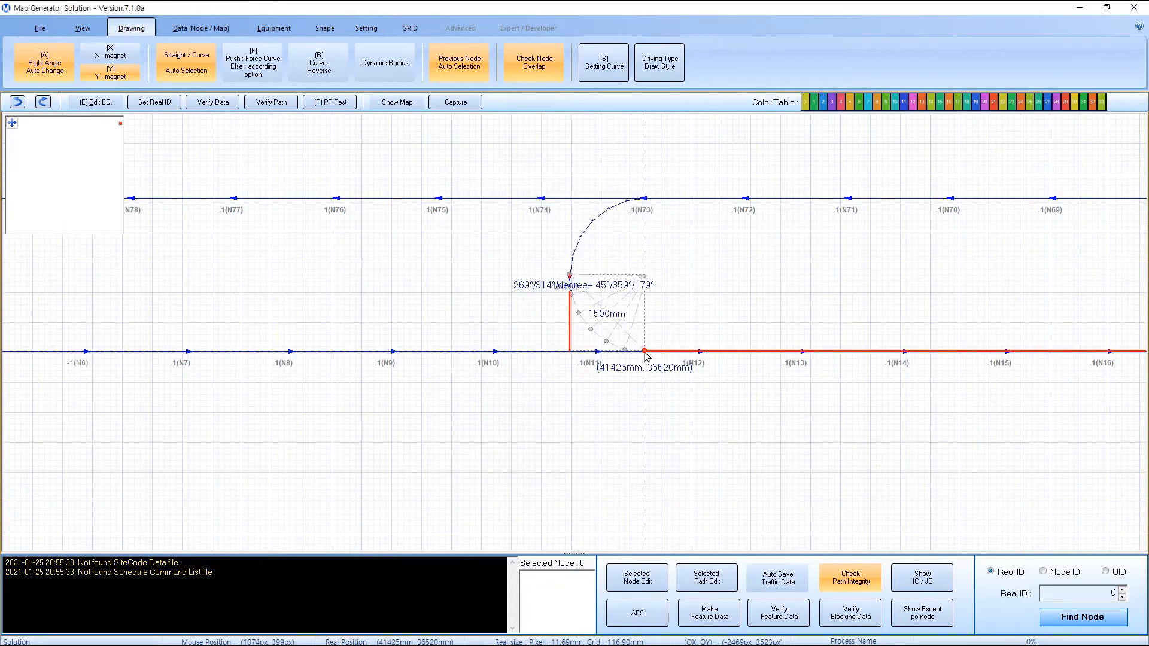
right_click(646, 356)
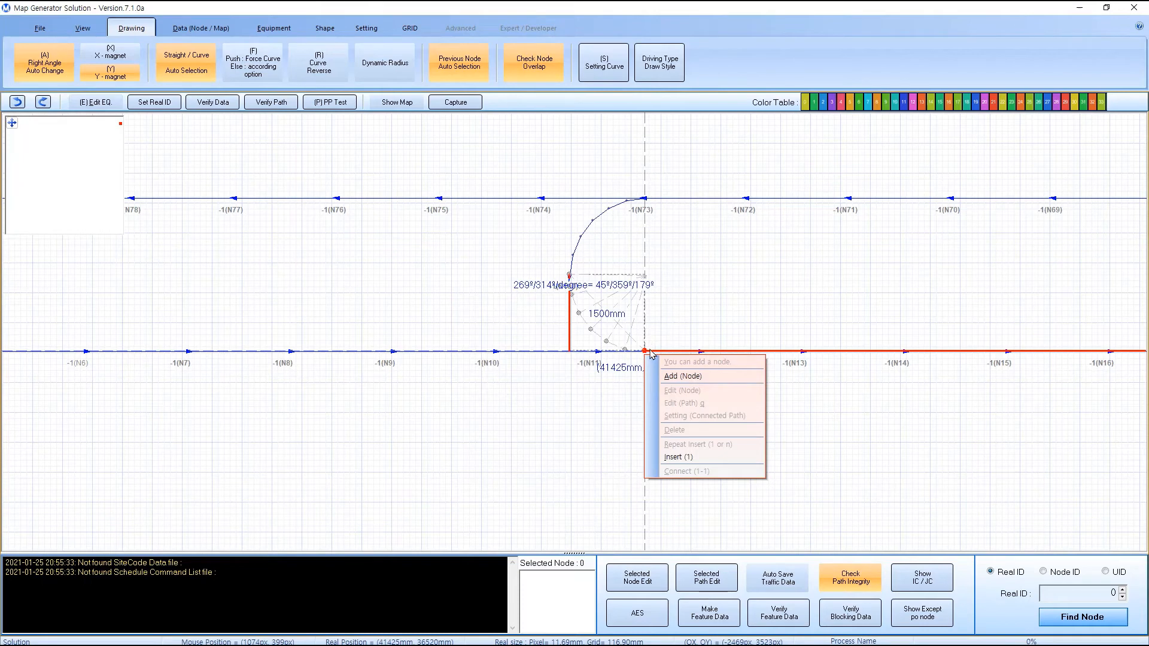
key("Escape")
key("Escape")
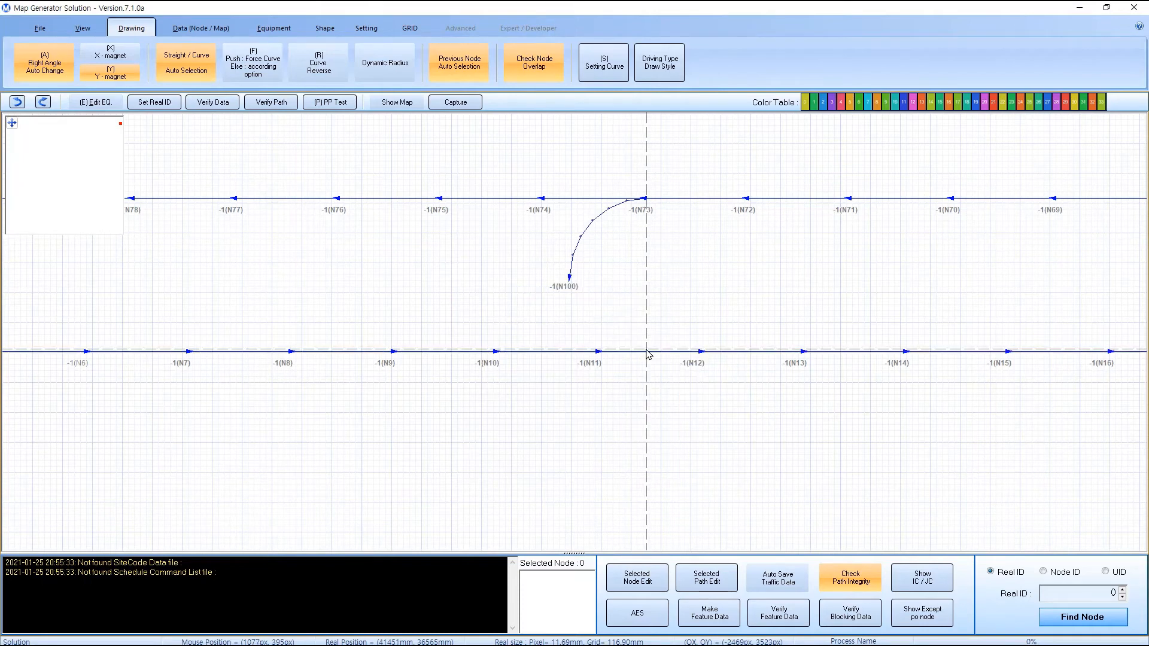
Insert a node on the straight path between nodes 11 and 12 at X 41404 mm, Y 36520 mm, directly below node 73.
left_click(569, 280)
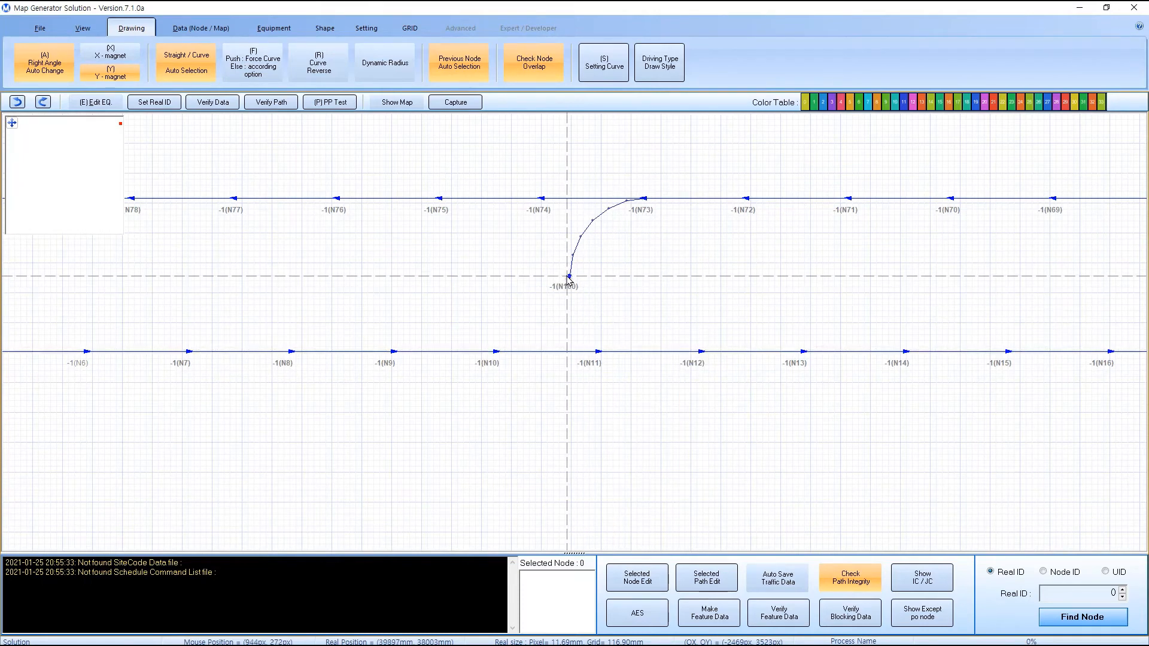
right_click(645, 352)
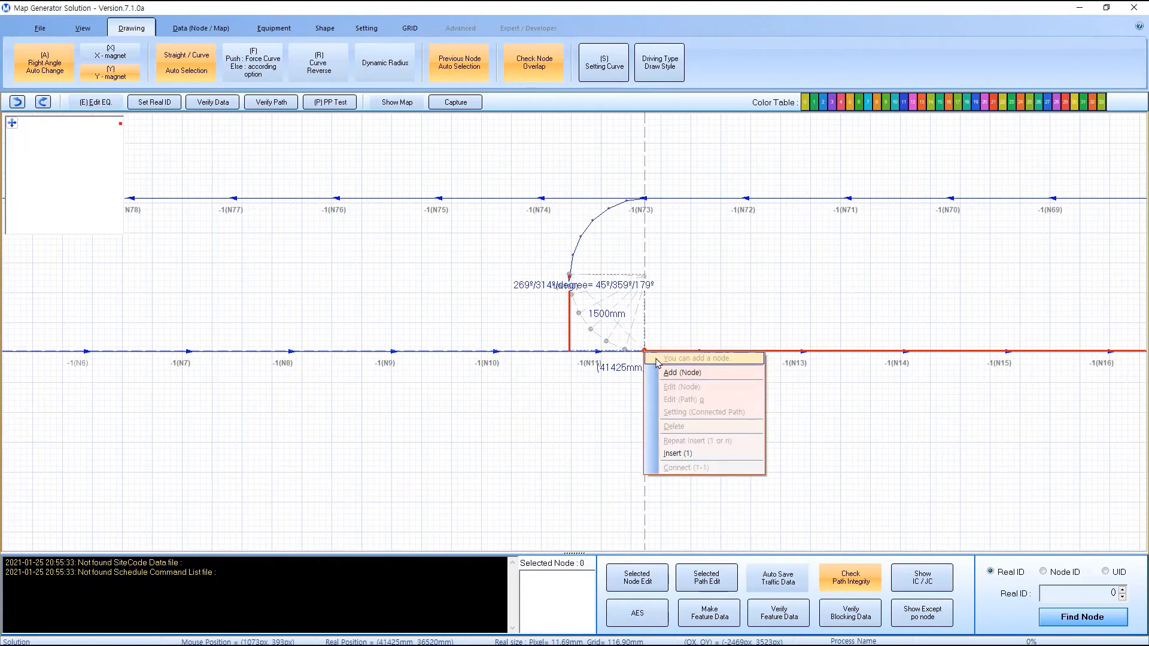
left_click(693, 453)
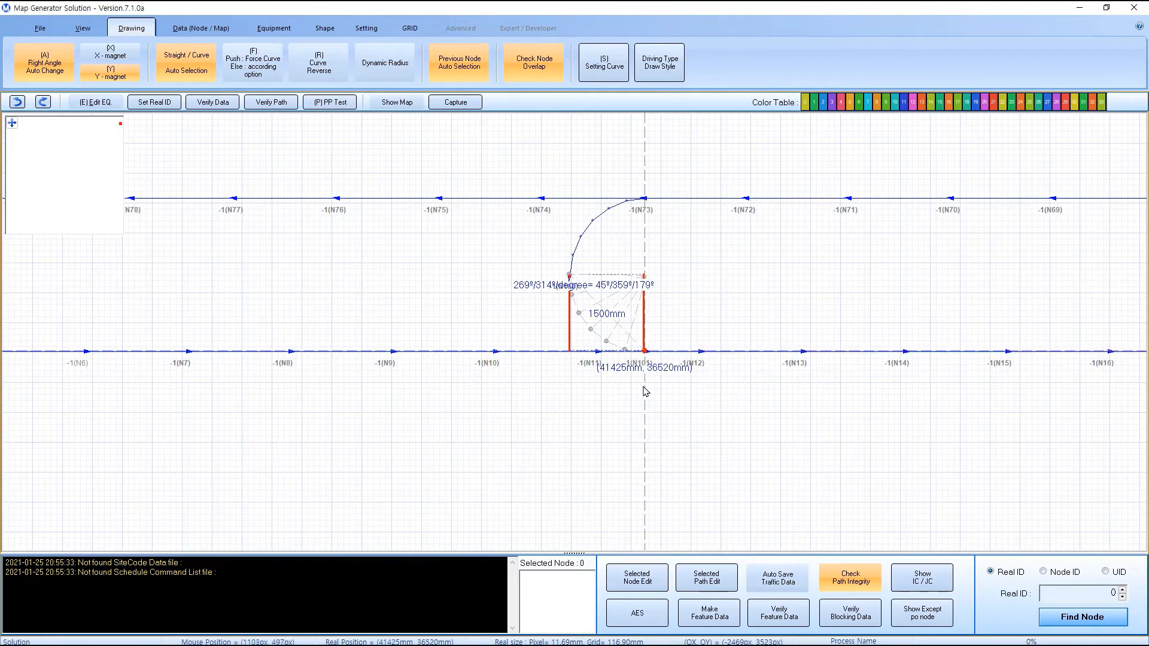
double_click(646, 356)
left_click_drag(603, 164, 900, 176)
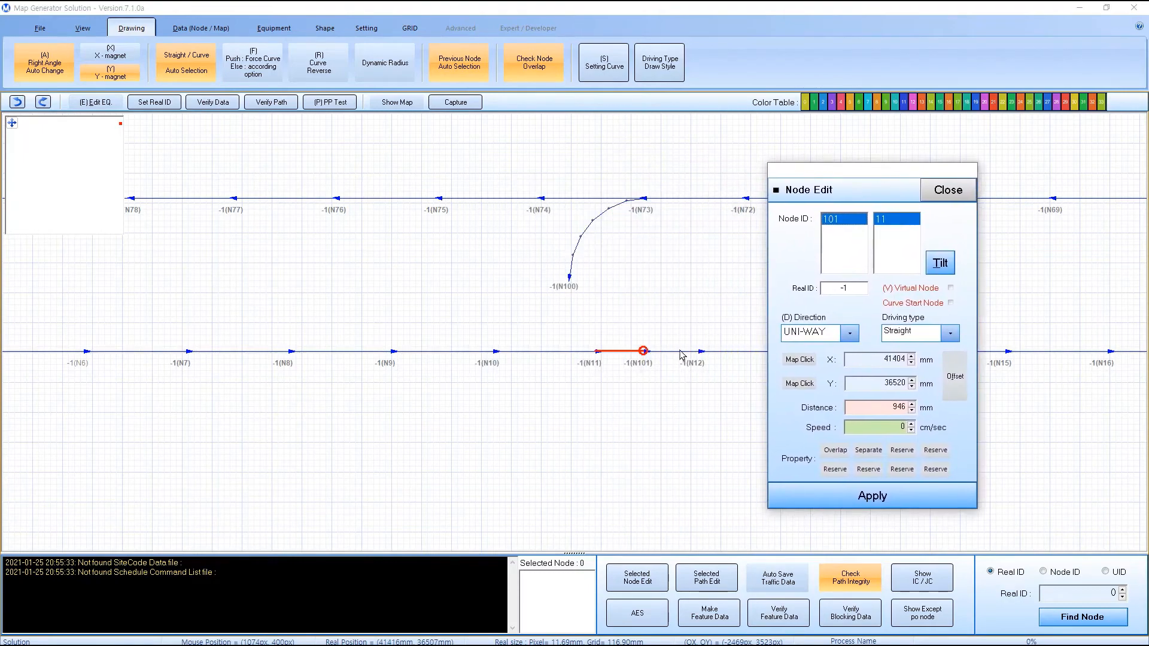
key("Escape")
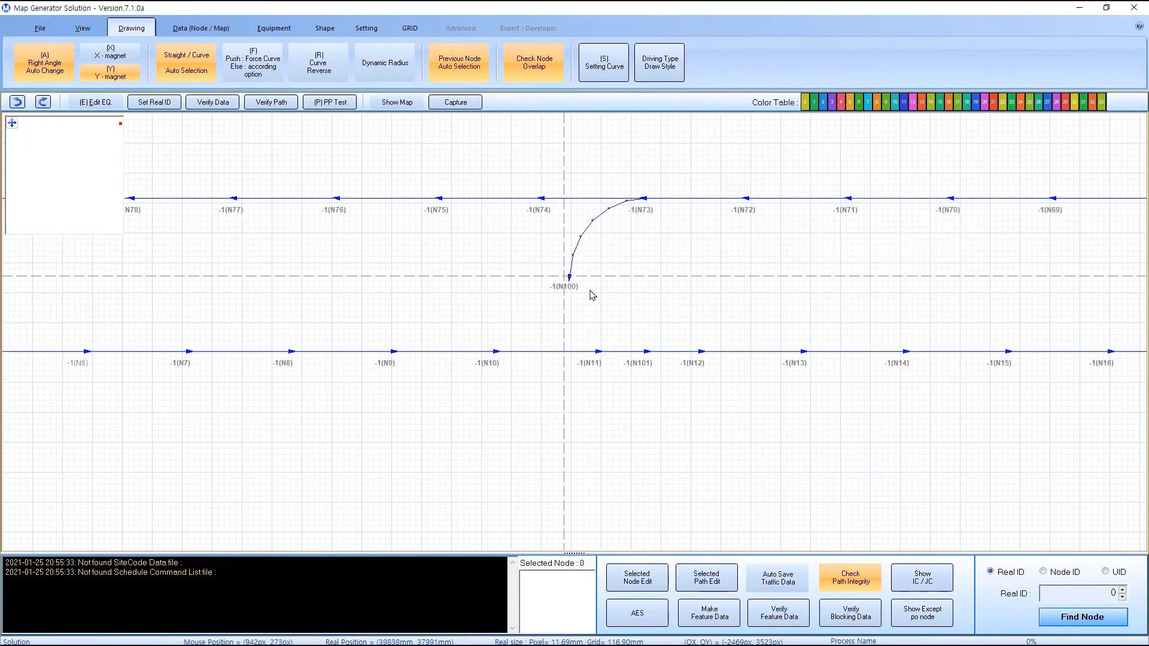
Connect node 100 to the inserted node 101 with a 1500 mm radius curve, completing the shortcut between the two horizontal paths.
left_click_drag(568, 280, 629, 350)
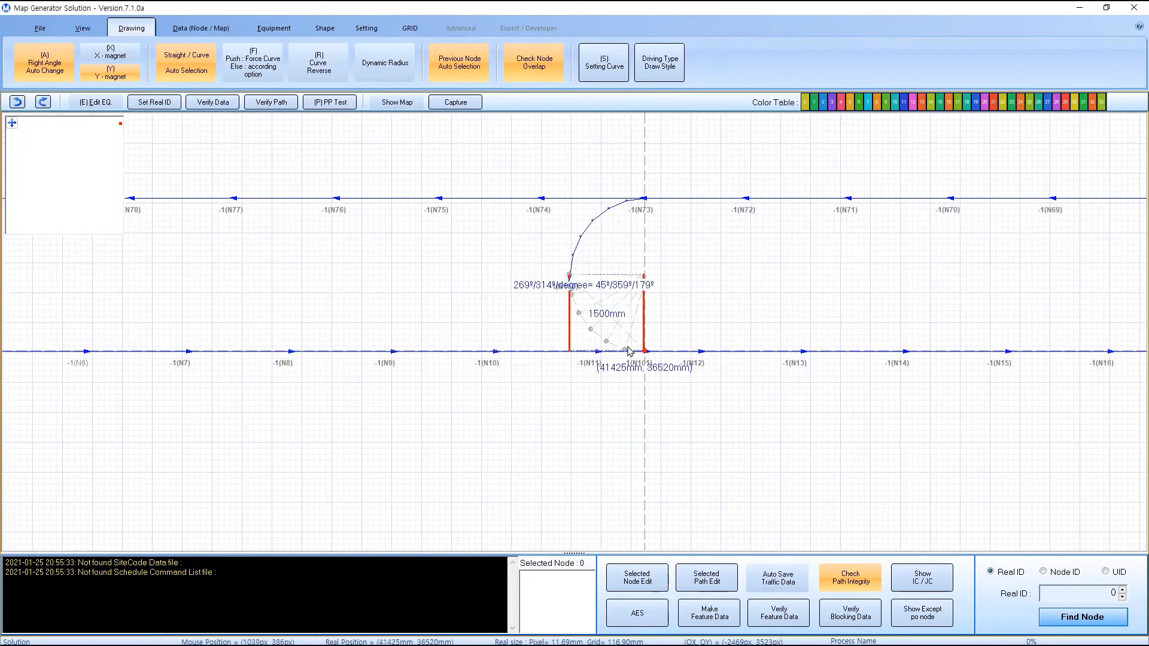
right_click(646, 355)
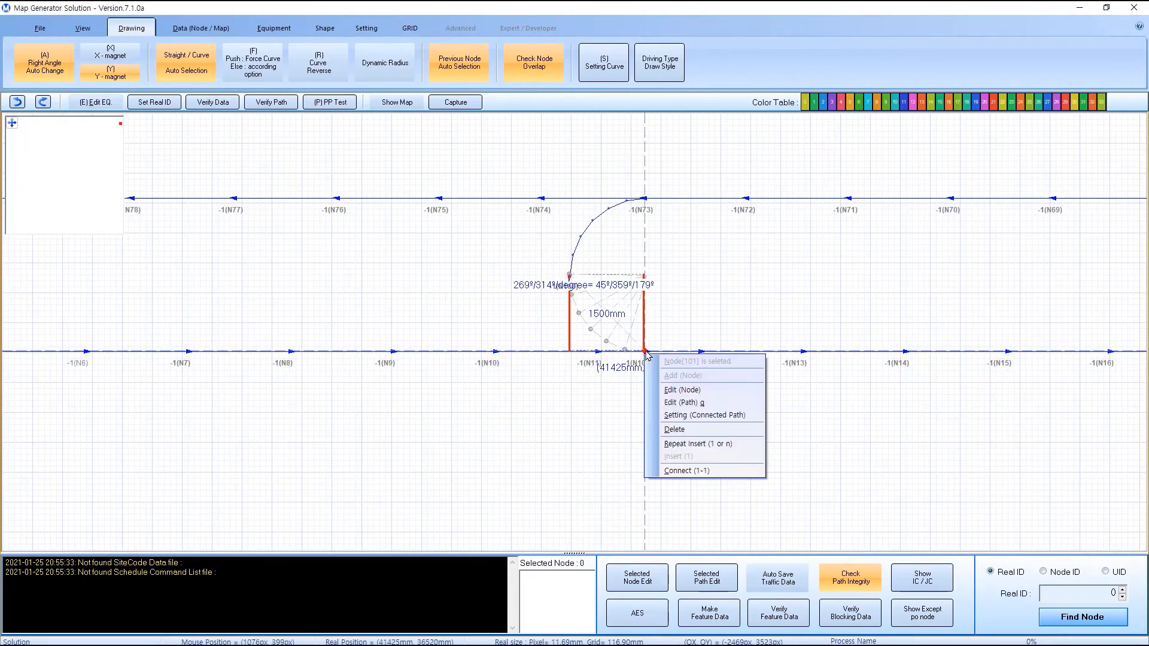
left_click(686, 471)
left_click(570, 347)
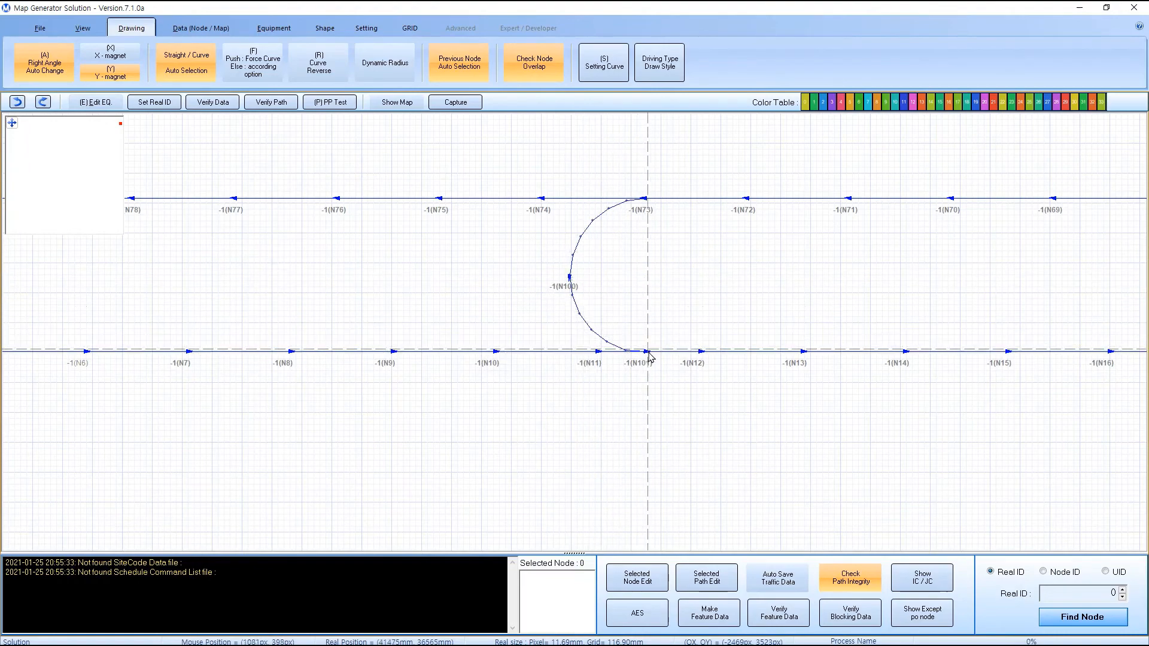
scroll(651, 341, "down", 4)
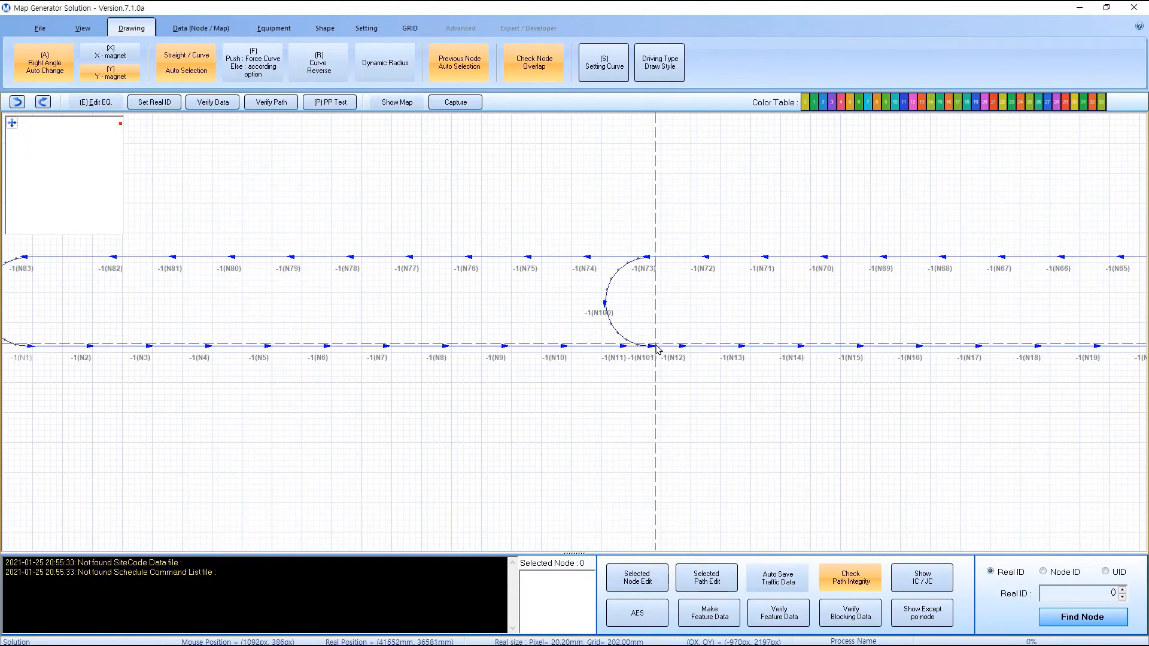
left_click_drag(712, 375, 700, 329)
left_click_drag(752, 377, 725, 316)
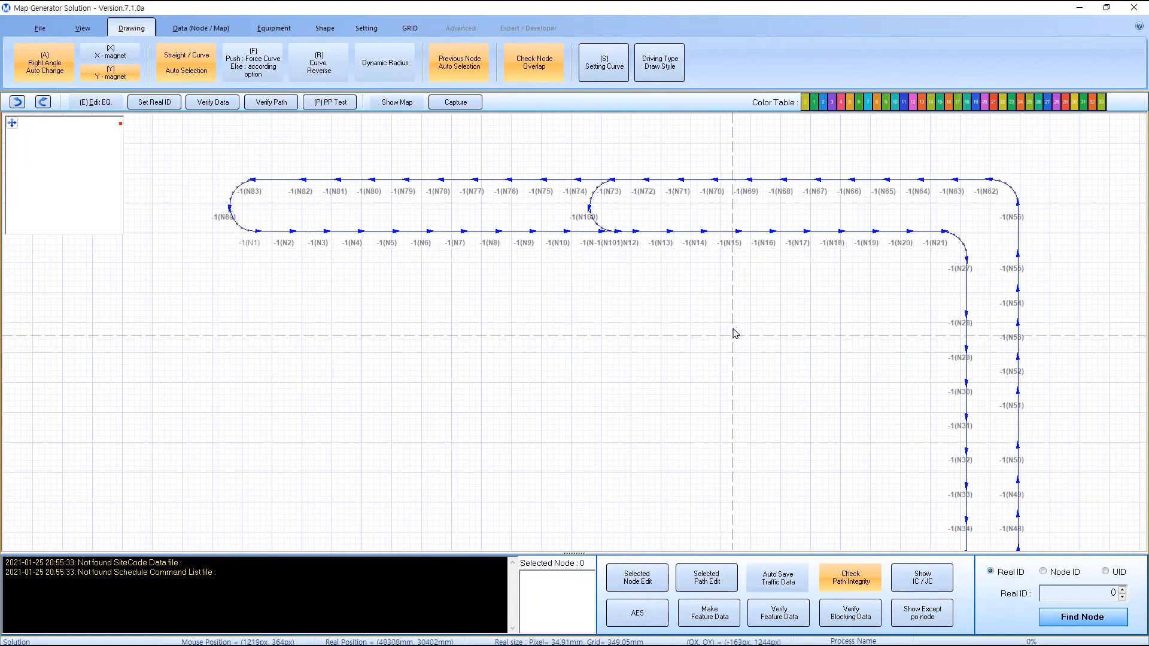
scroll(733, 328, "down", 1)
left_click_drag(743, 362, 738, 352)
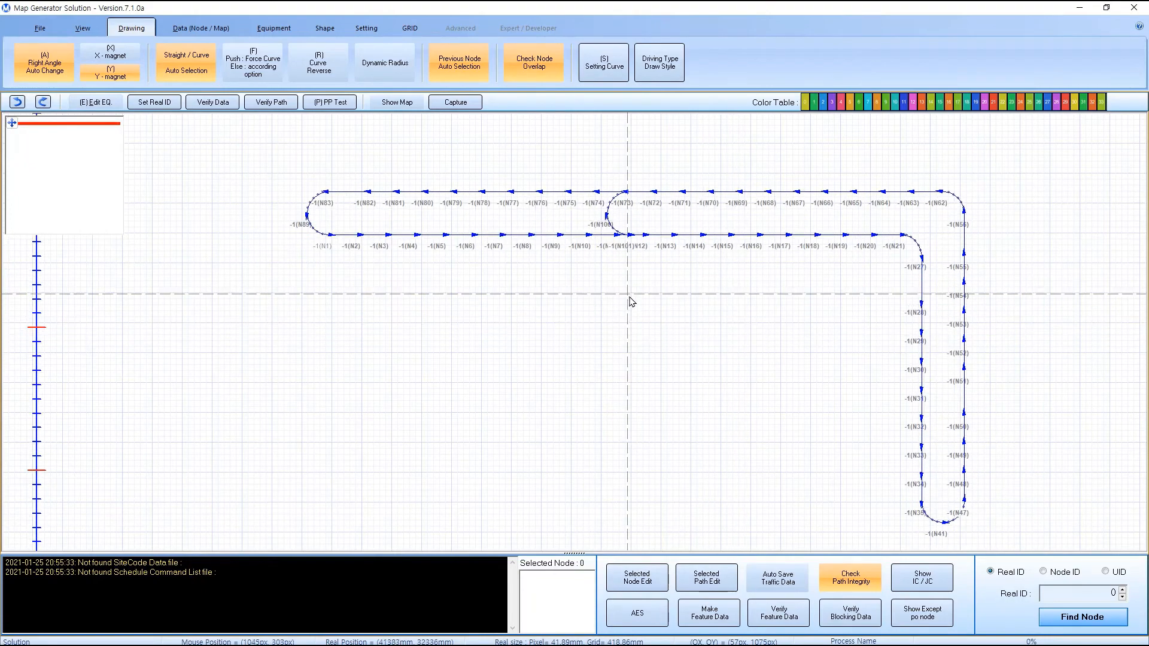
Enlarge the overview mini-map and place it in the lower-left corner of the drawing area, showing the entire loop.
left_click(70, 144)
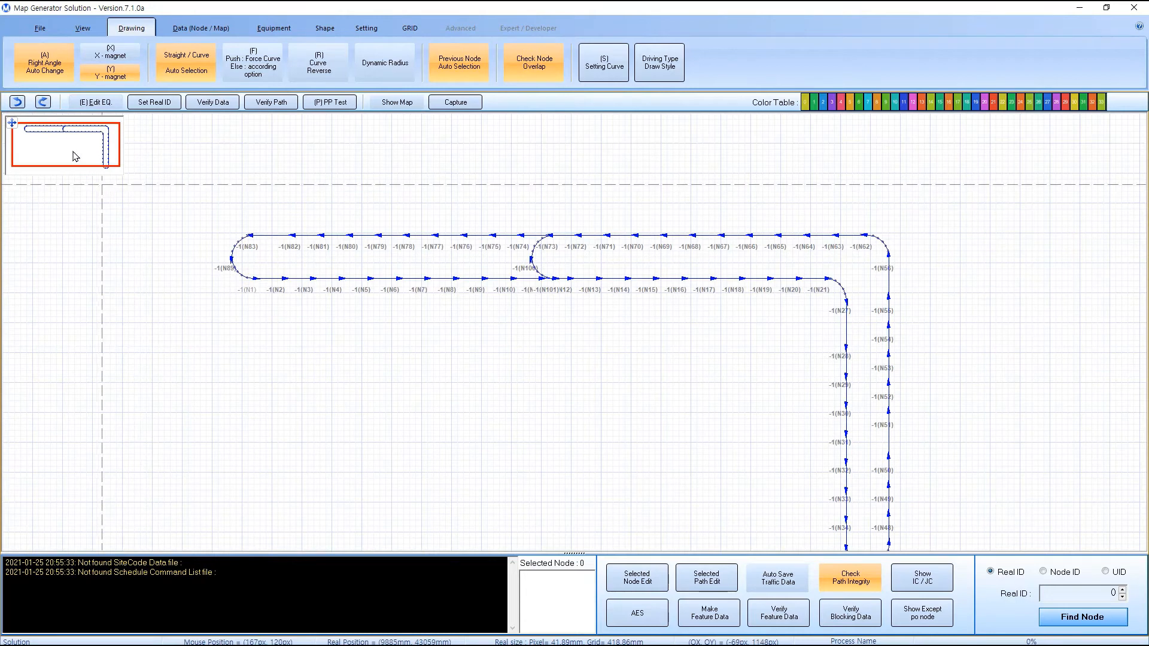
left_click(125, 180)
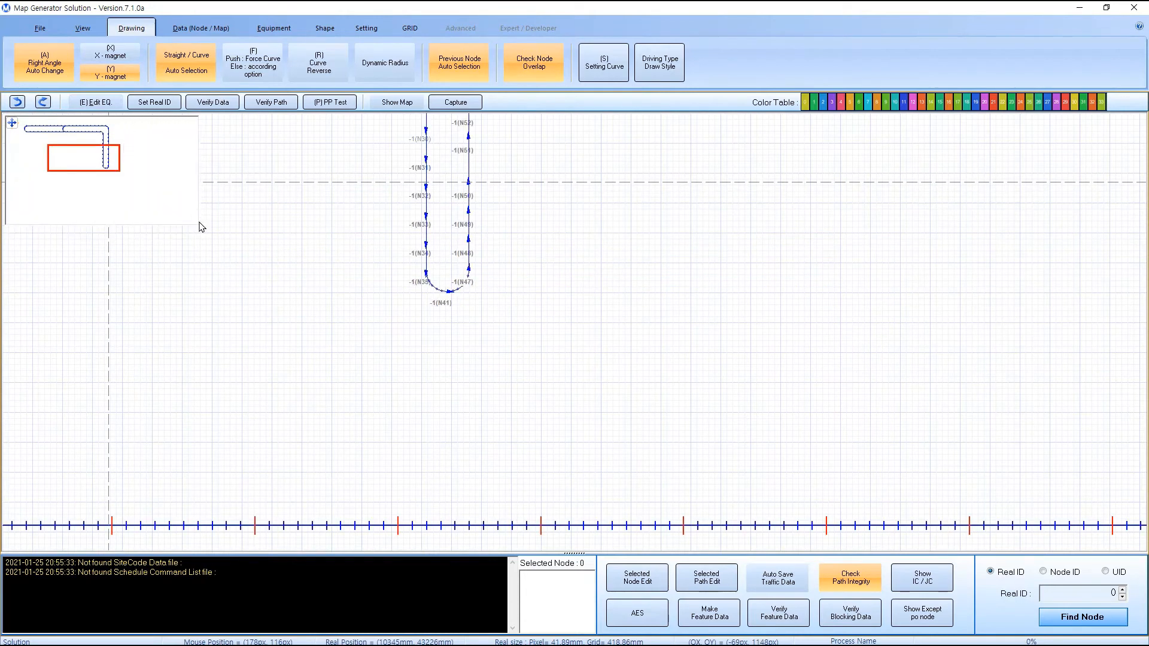
left_click(119, 155)
left_click_drag(13, 124, 15, 447)
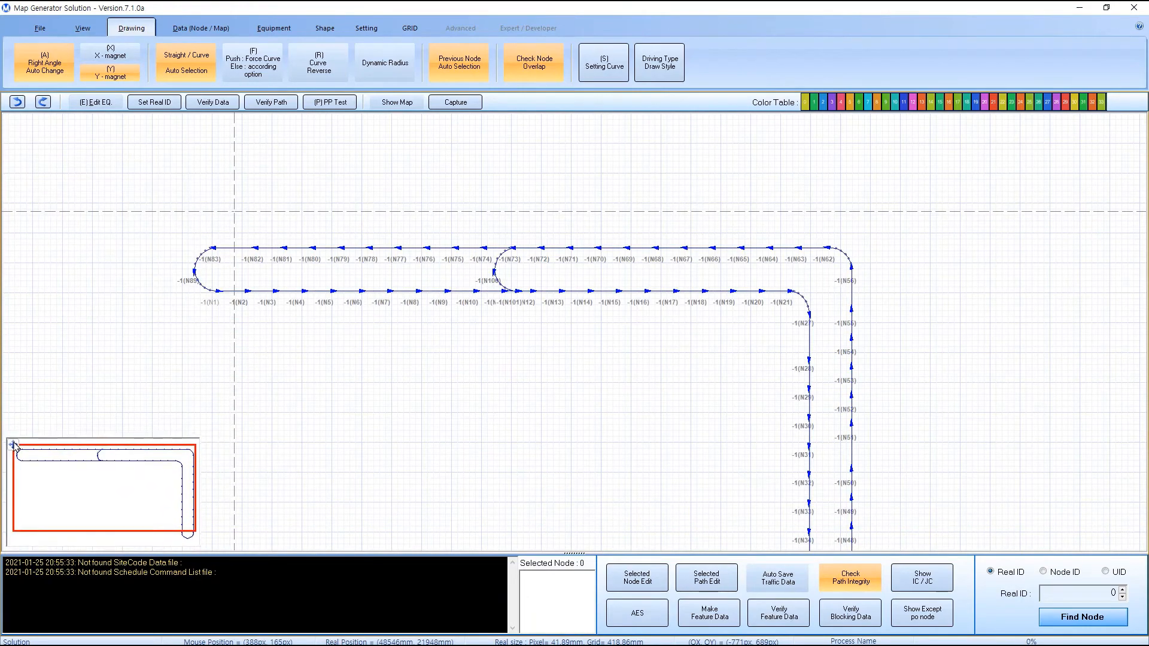
left_click(78, 457)
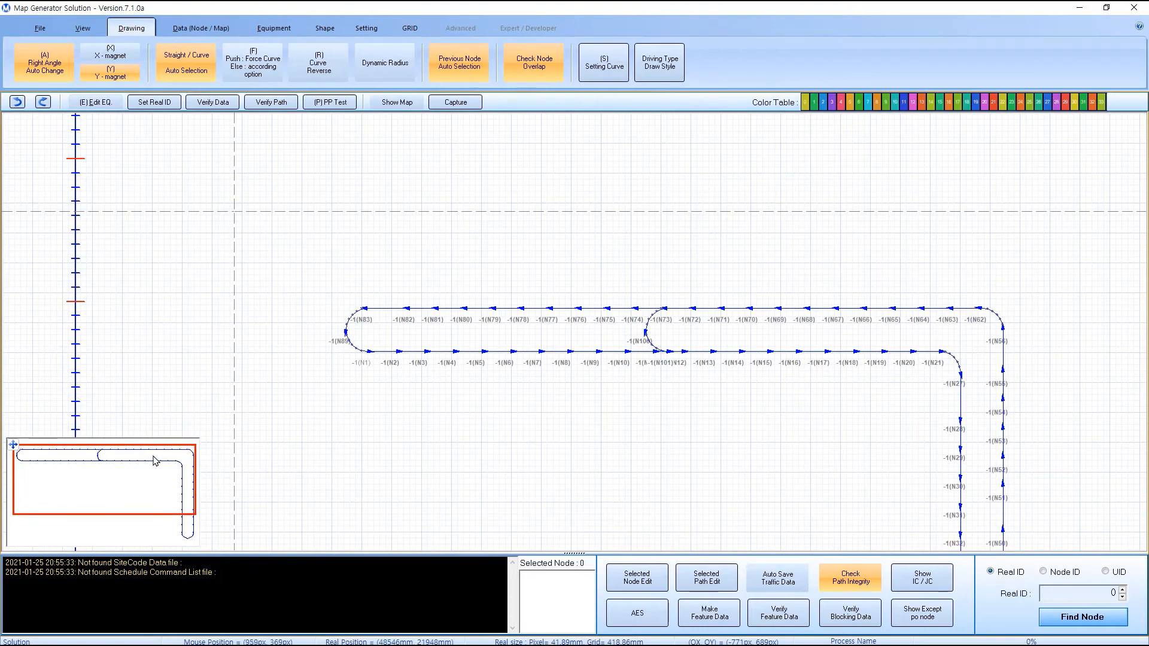
scroll(154, 457, "up", 5)
left_click(55, 460)
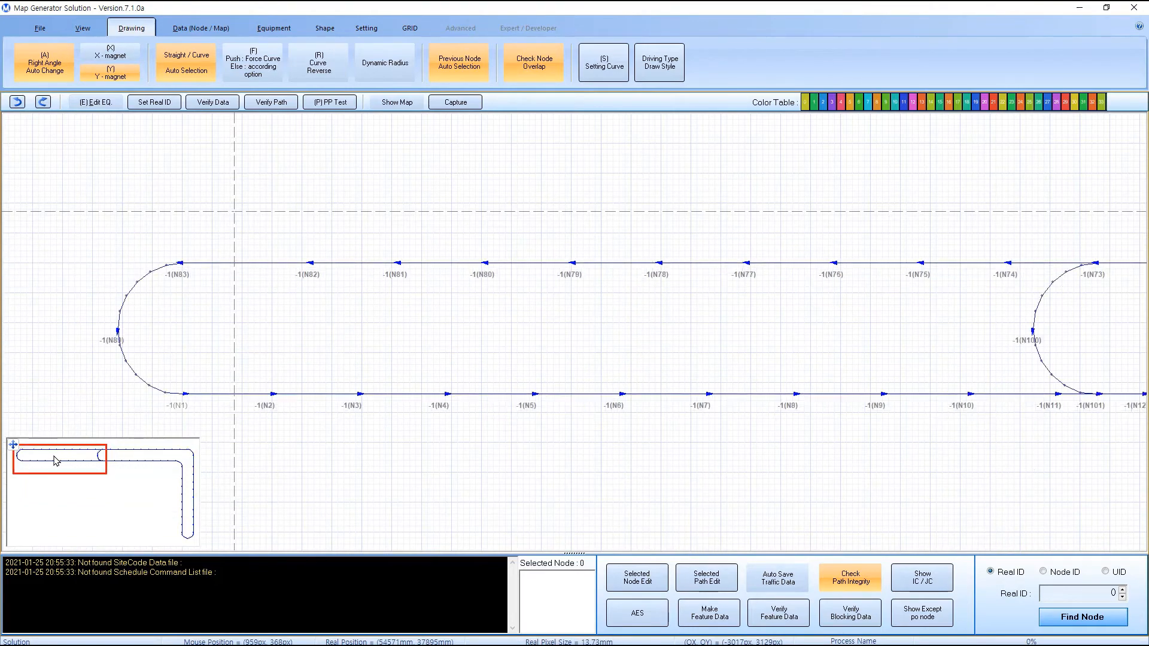
scroll(134, 469, "down", 6)
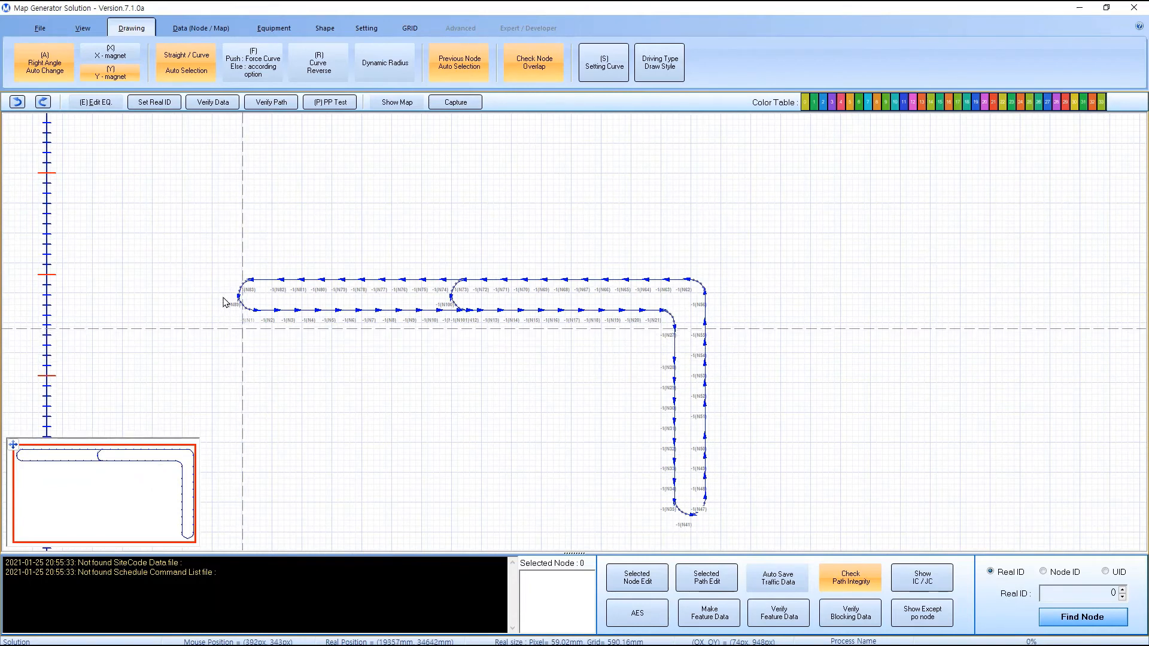
Enable equipment editing and start adding a port at node 79 with the Port ID LOAD_01.
left_click(99, 105)
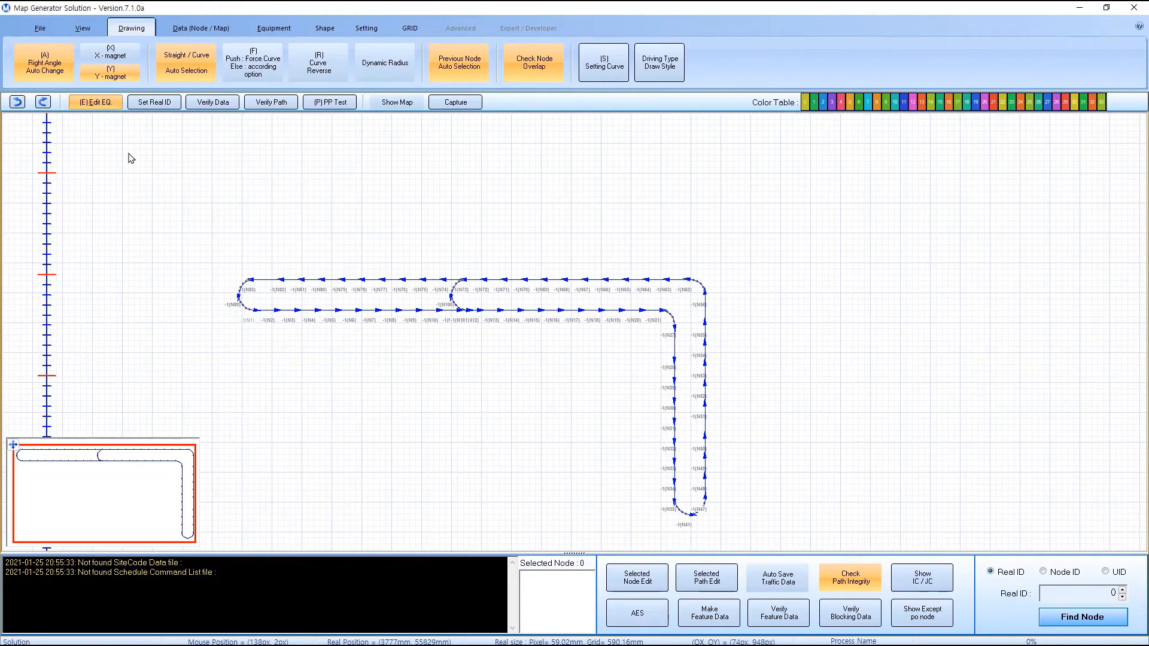
key("e")
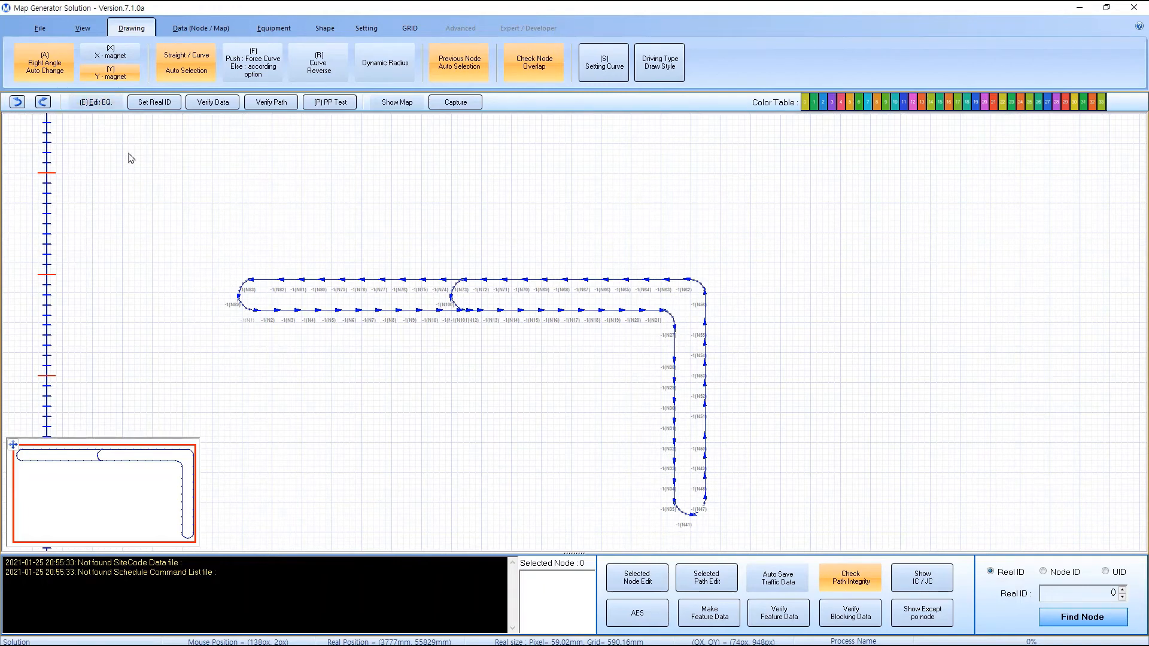
left_click(100, 103)
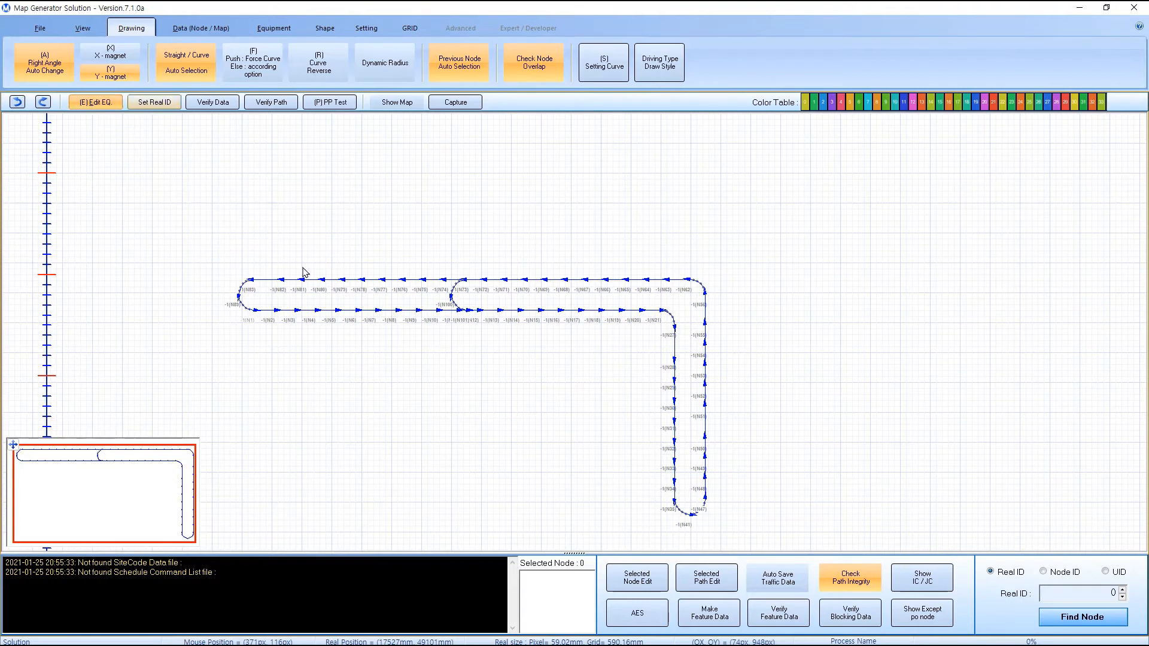
right_click(343, 284)
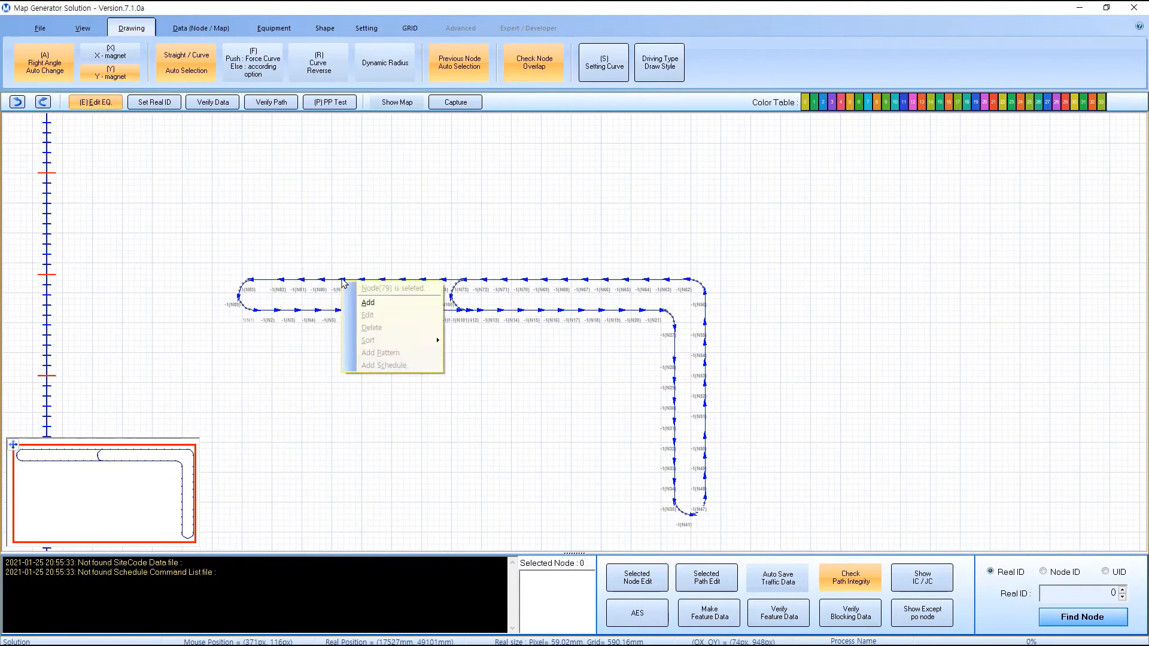
left_click(379, 307)
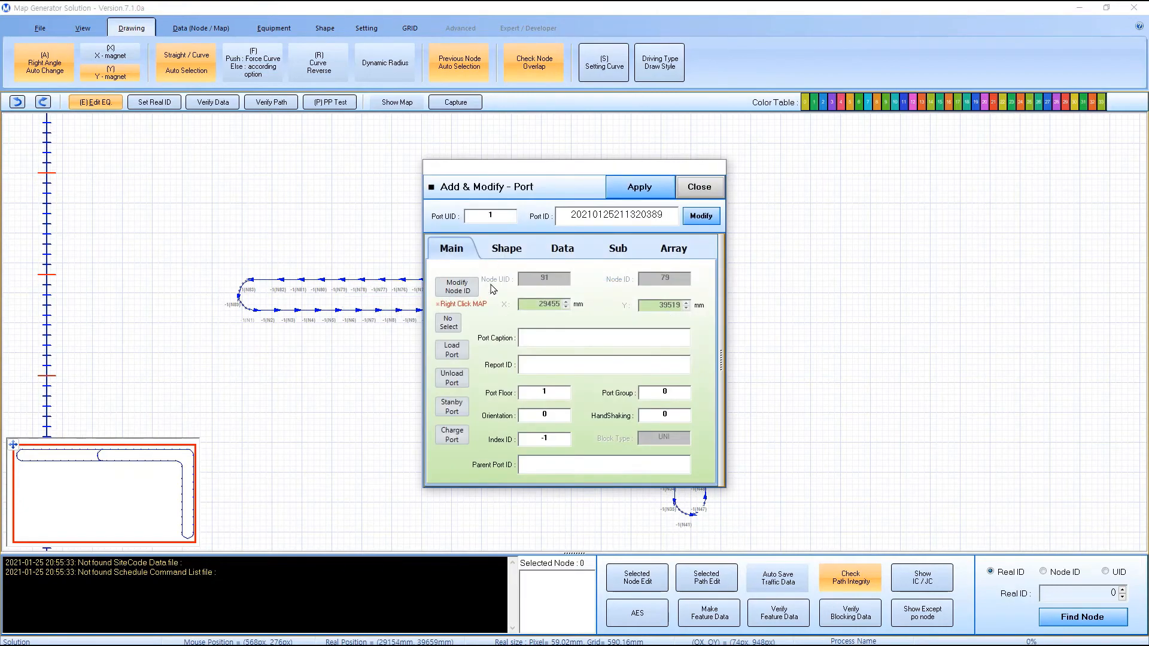
double_click(620, 214)
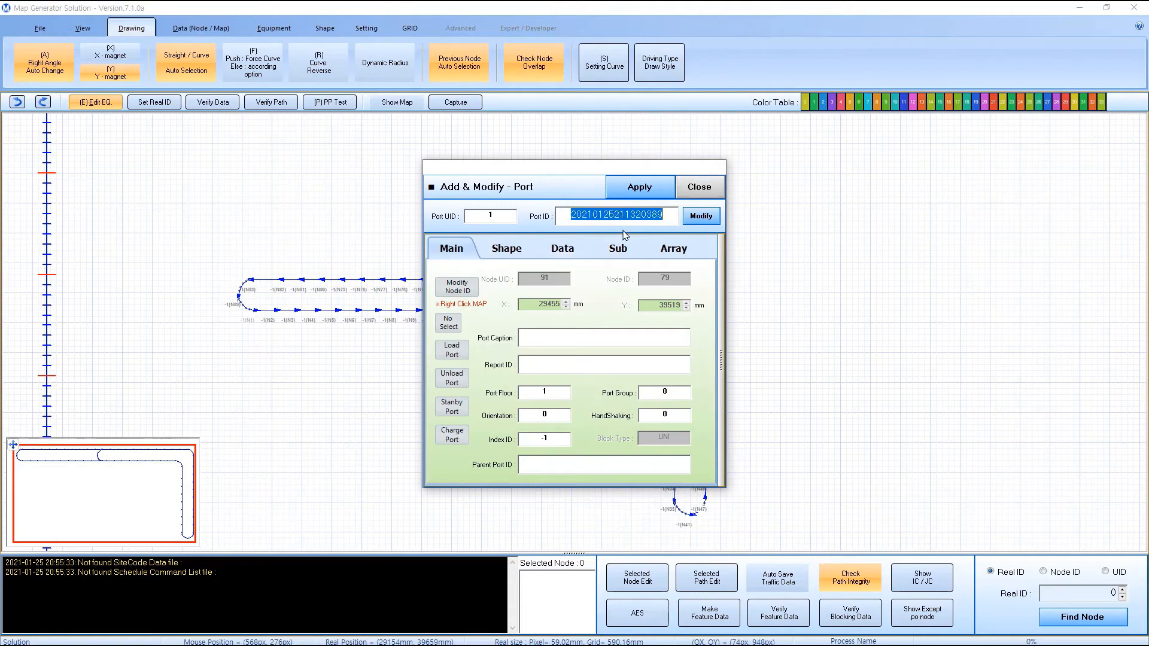
key("BackSpace")
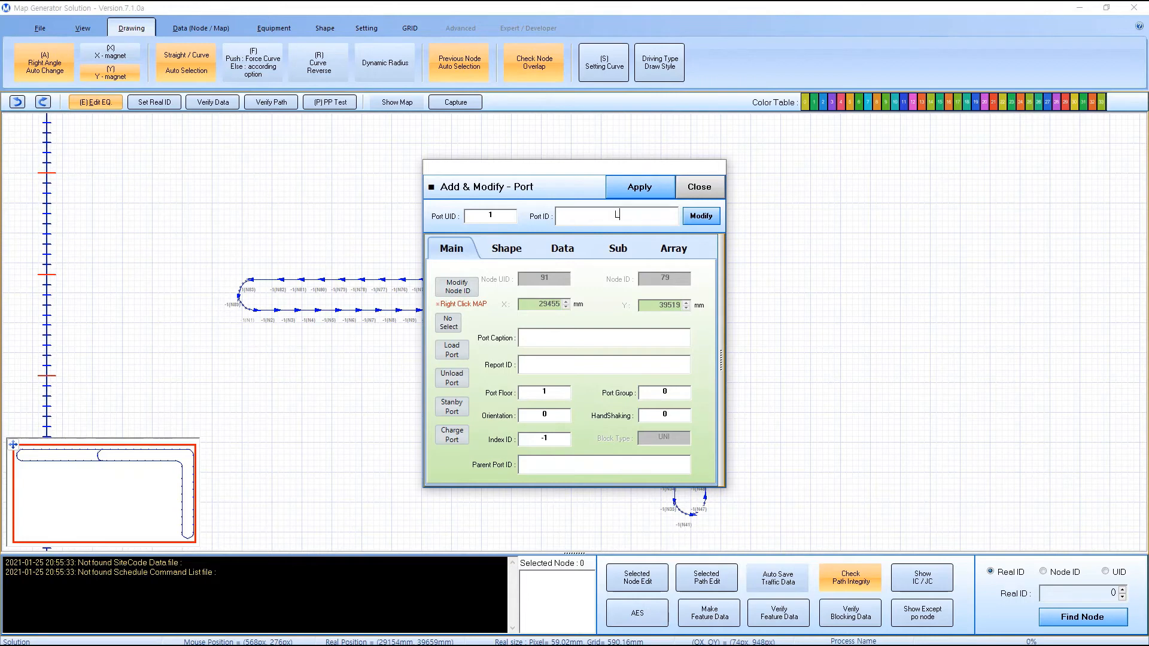
type("LOAD_01")
Set the port caption to 로드장비 01, mark it as both Load Port and Stanby Port, and apply.
left_click(604, 336)
type("로드장비 01")
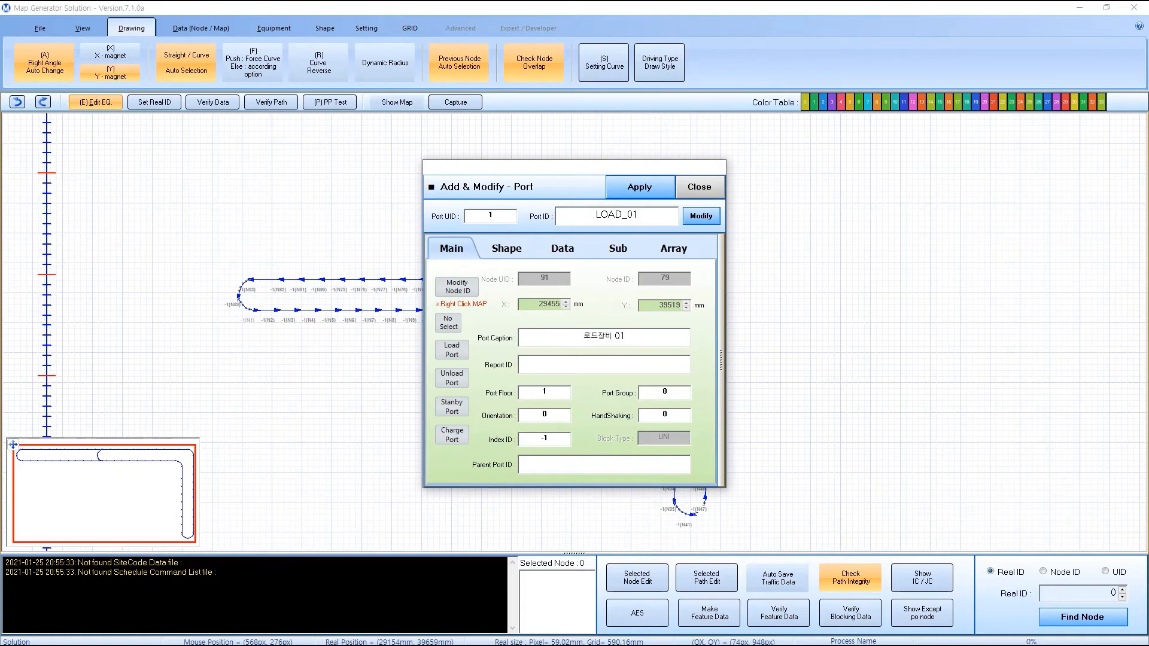
left_click(468, 351)
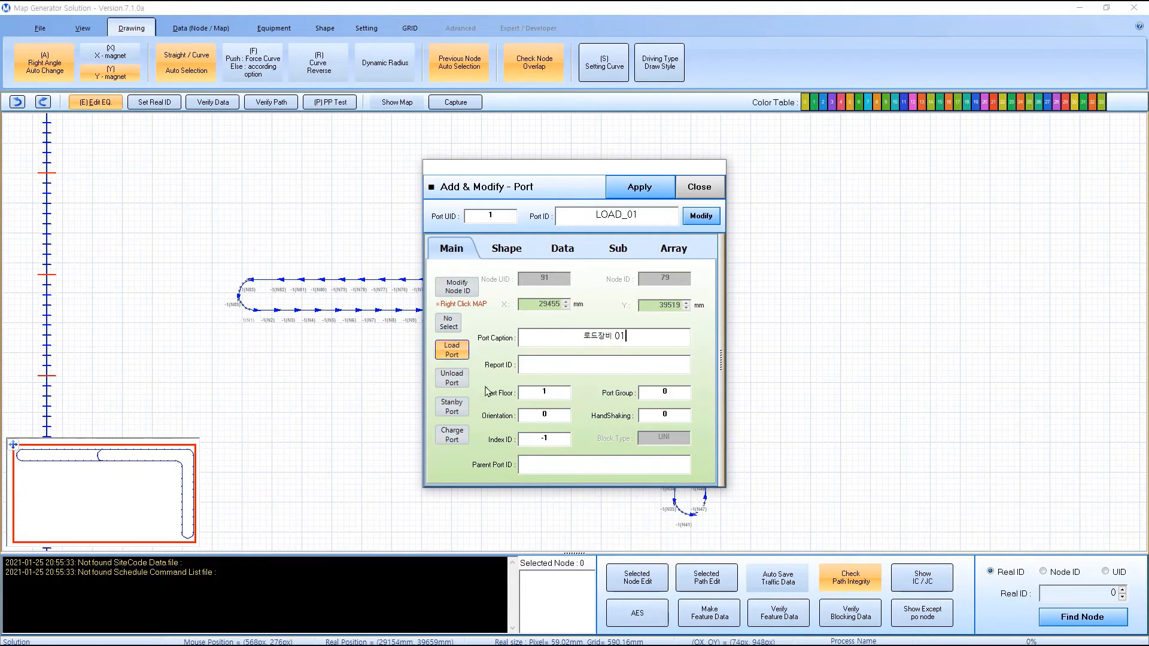
left_click(455, 414)
left_click(628, 190)
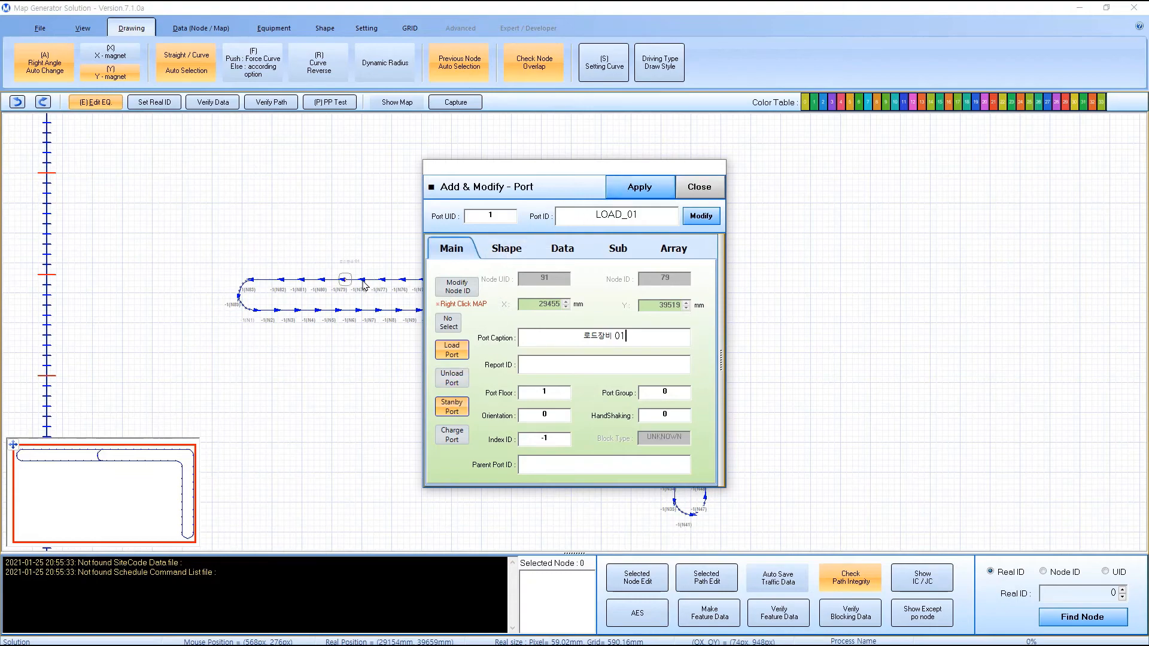
Set the LOAD_01 port's Y-Offset to 2000 mm and its Port Width to 2700 mm.
scroll(326, 284, "up", 4)
scroll(323, 285, "down", 3)
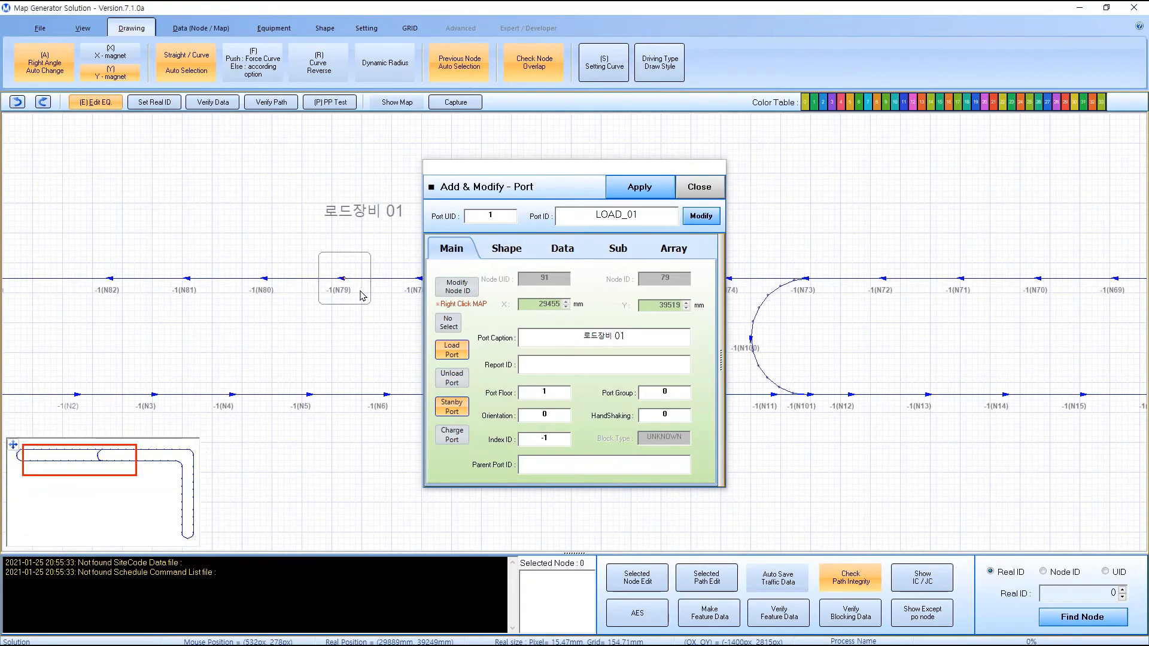
left_click_drag(498, 185, 706, 179)
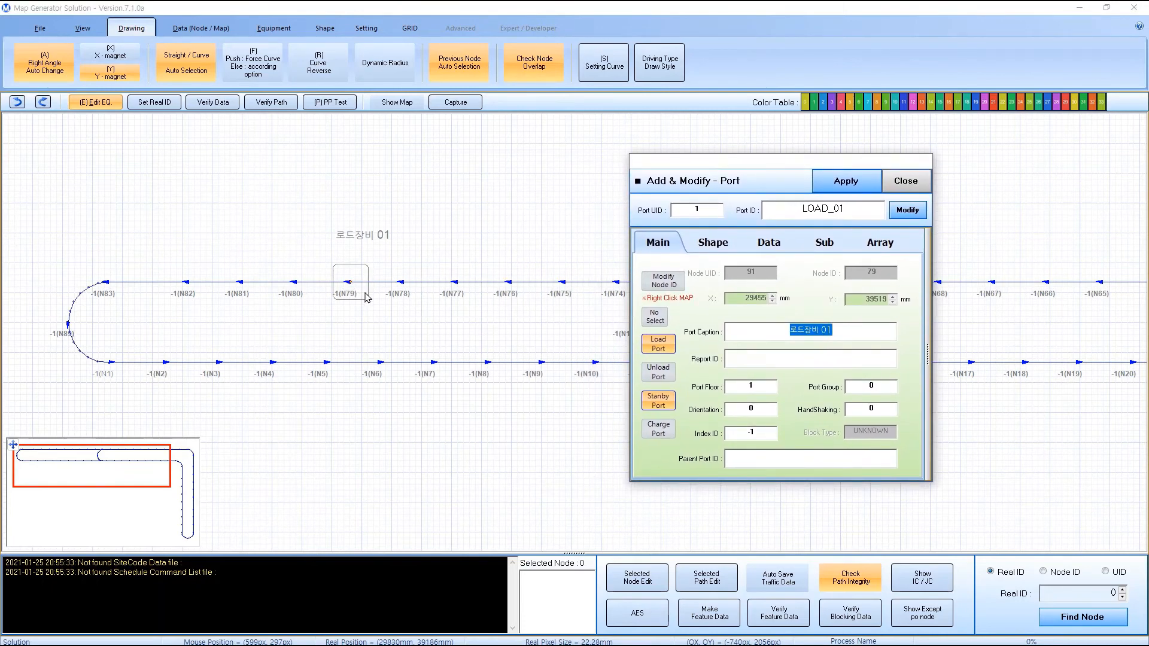
left_click(715, 244)
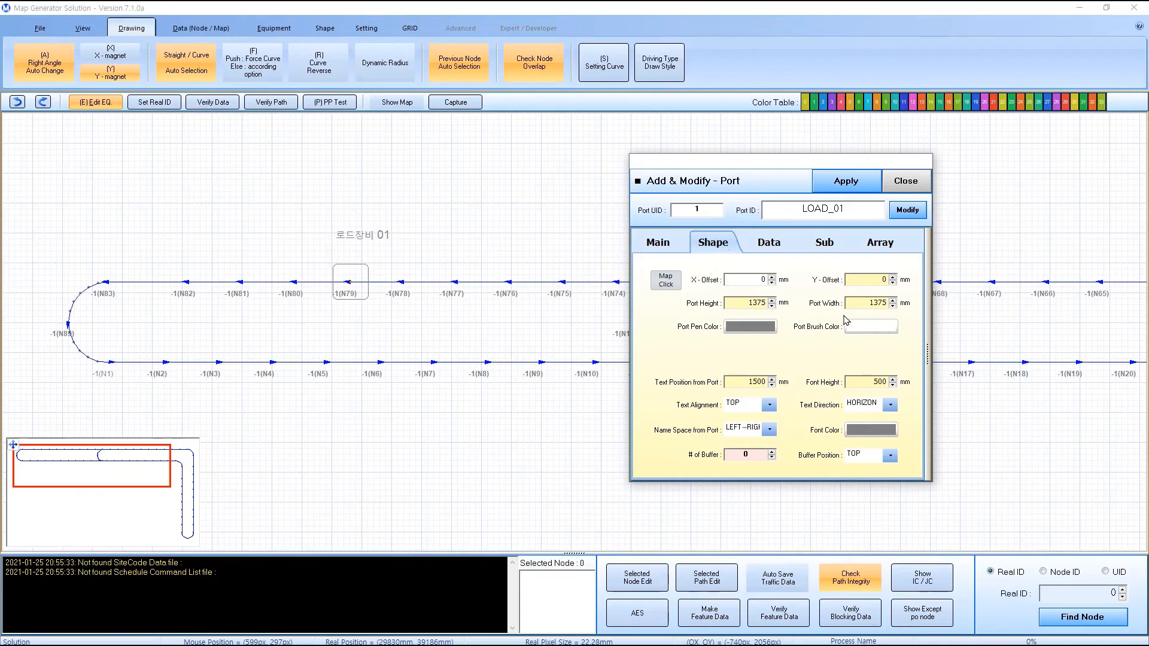
left_click(867, 281)
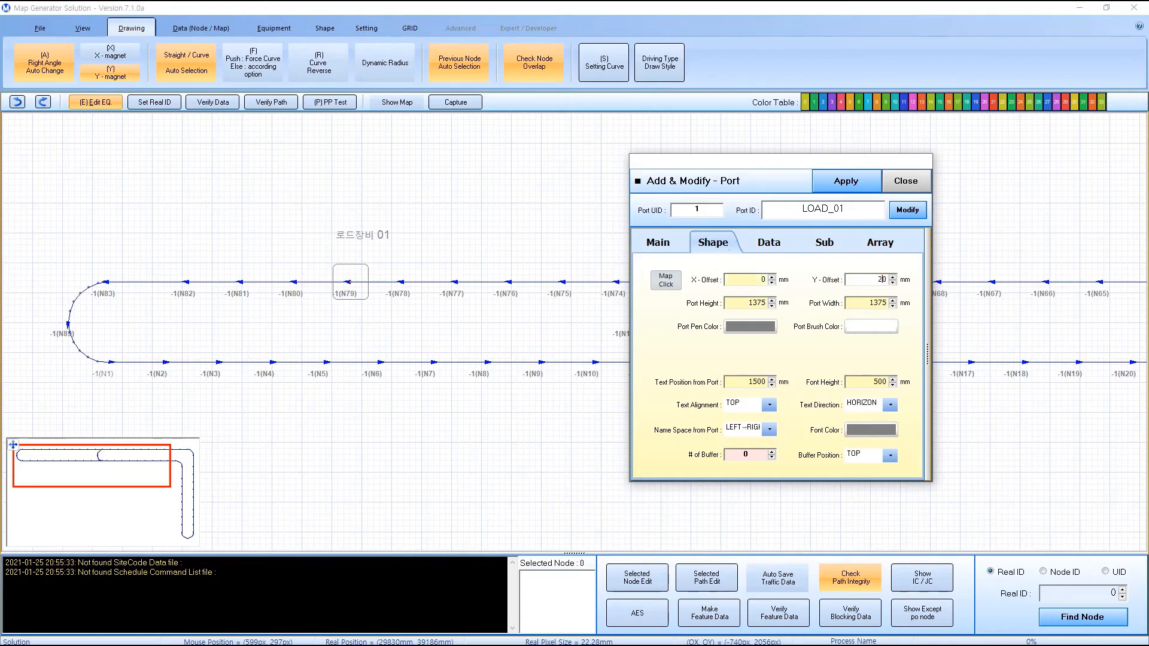
double_click(867, 303)
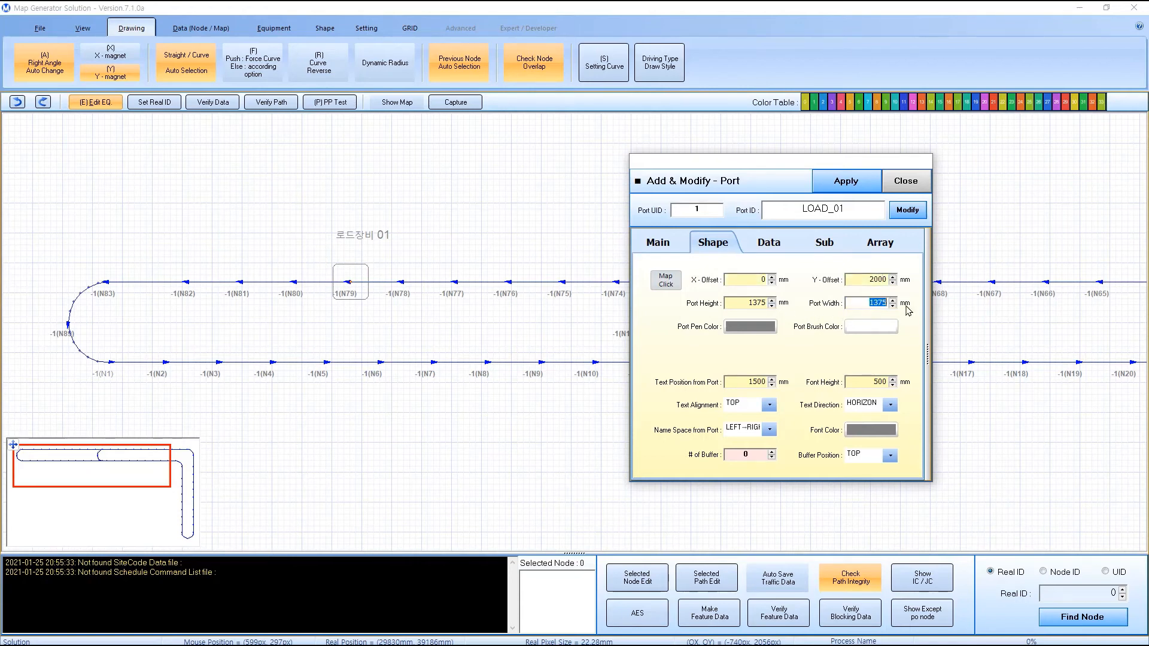
type("2700")
Set the LOAD_01 port's brush color to olive green and apply the shape settings to the map.
left_click(874, 327)
left_click(877, 384)
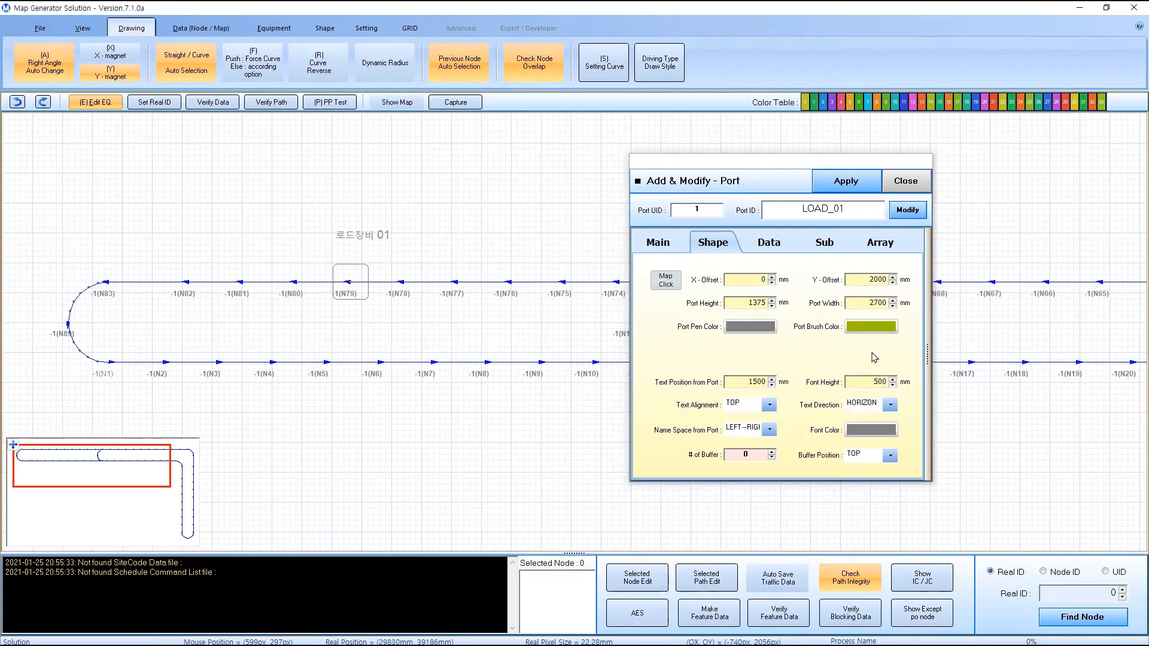
left_click(846, 181)
left_click(542, 344)
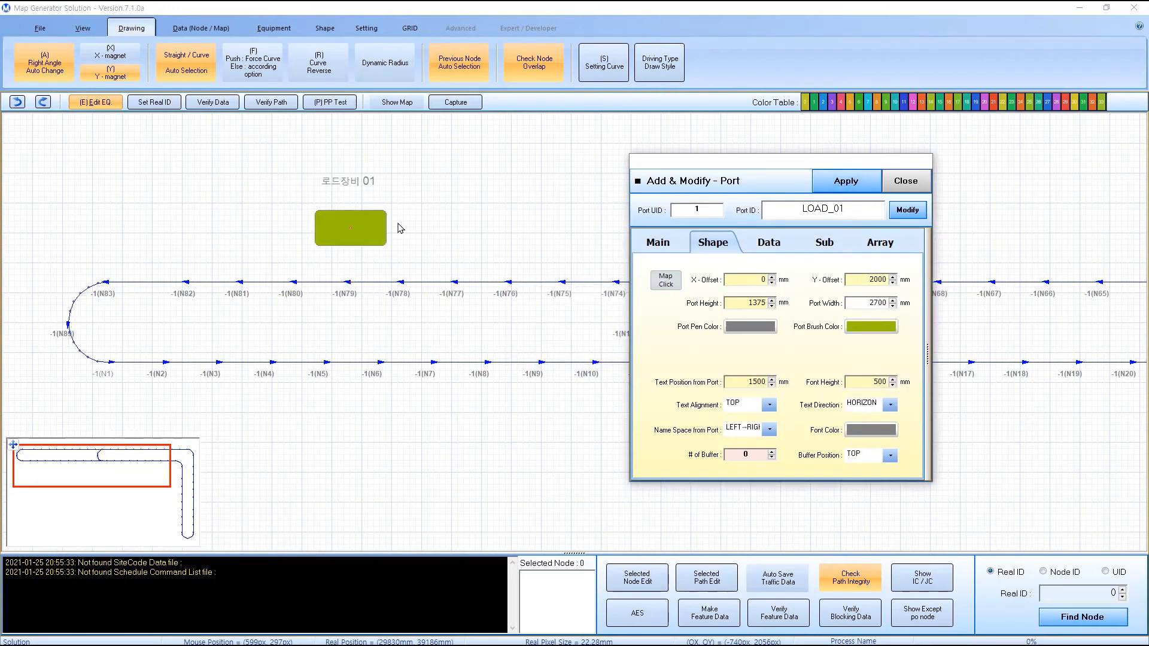
scroll(400, 228, "down", 1)
scroll(411, 256, "down", 1)
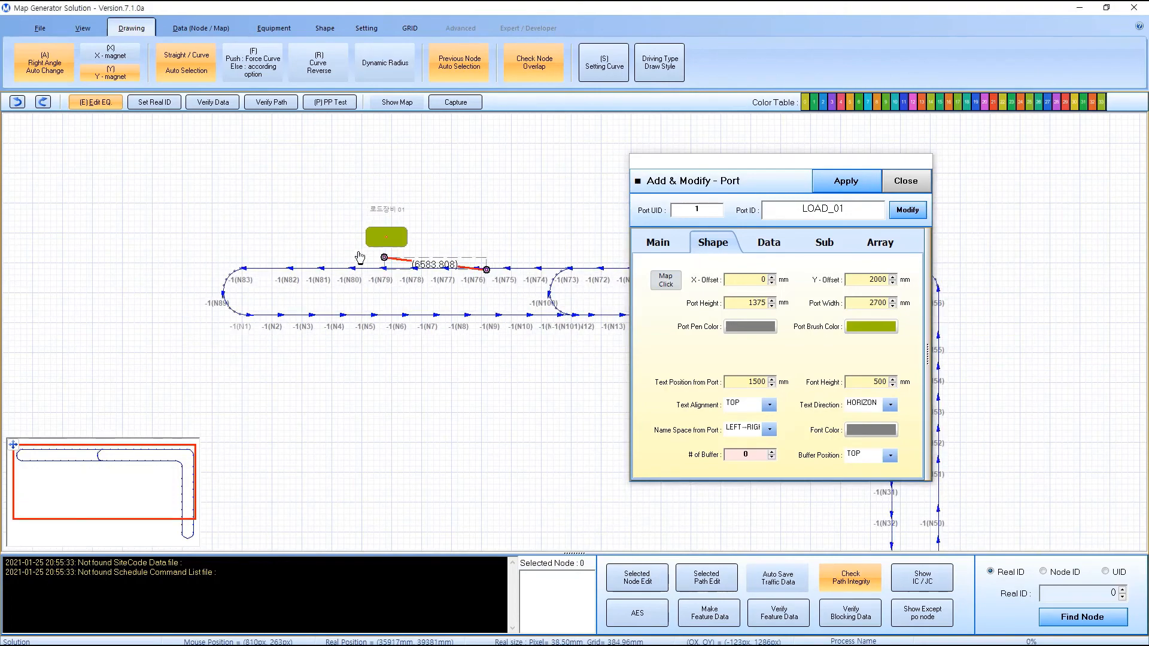
Add a port at node 67 captioned 로드장비 02, mark it as both Load Port and Stanby Port, and apply.
left_click_drag(359, 257, 361, 258)
left_click_drag(710, 162, 903, 157)
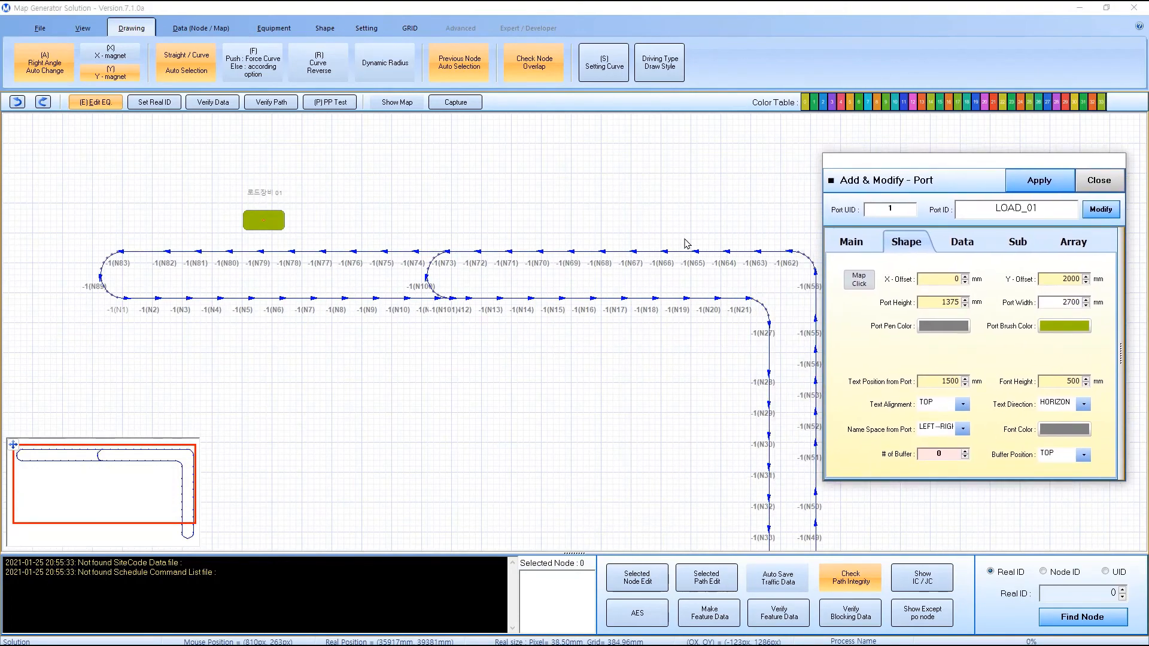
right_click(637, 255)
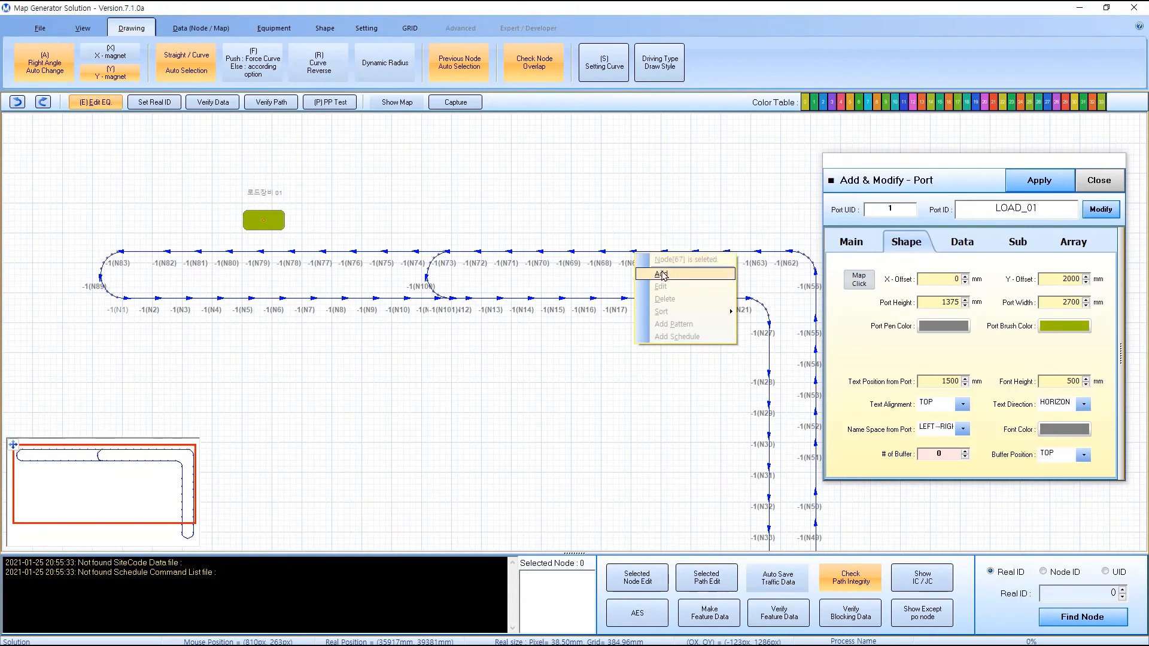
left_click(665, 271)
left_click(851, 242)
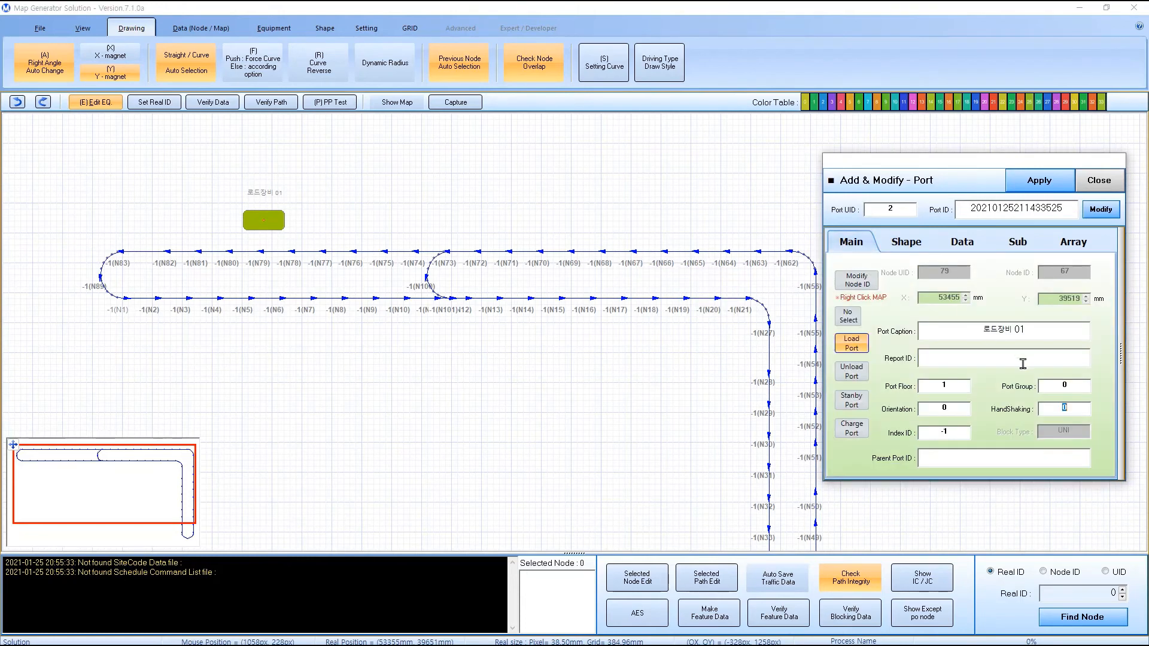
left_click(1057, 331)
left_click(1064, 333)
key("BackSpace")
type("2")
left_click(855, 402)
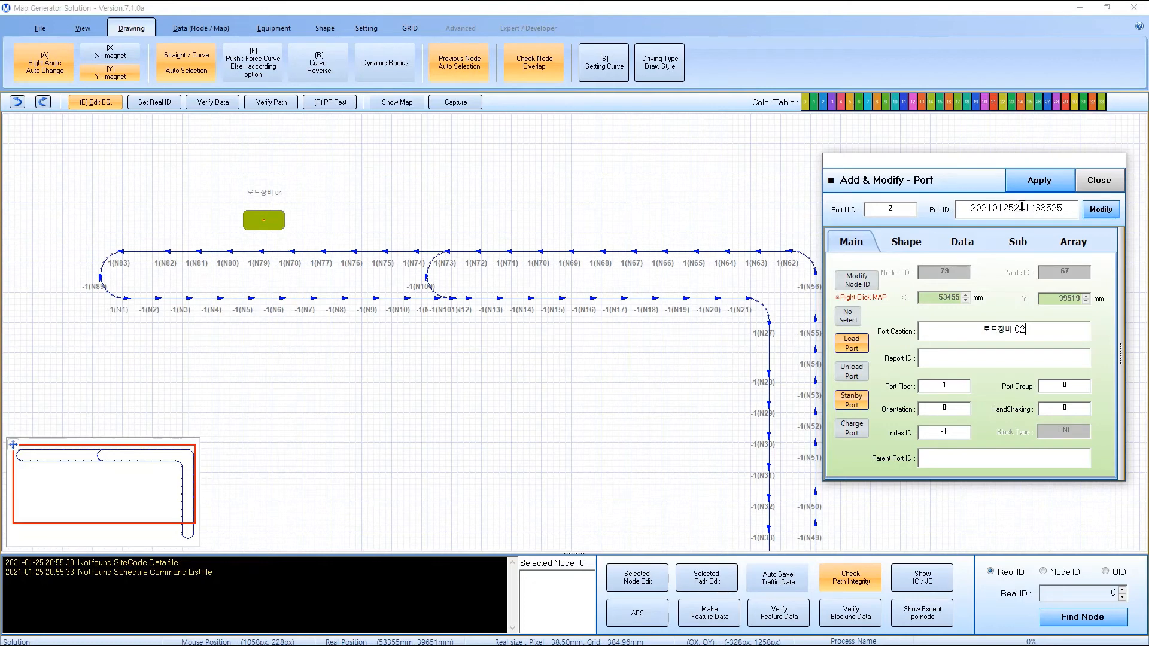
left_click(1030, 182)
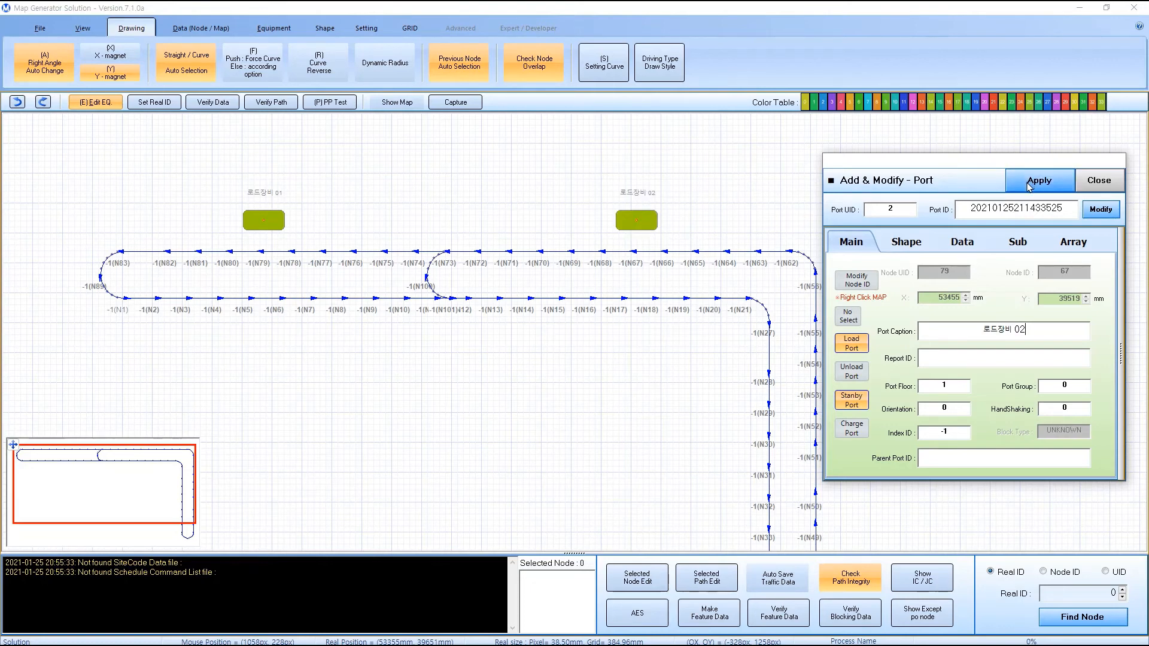
Add a port at node 17 captioned 언로드장비 01, mark it as Unload Port only, and apply.
right_click(627, 302)
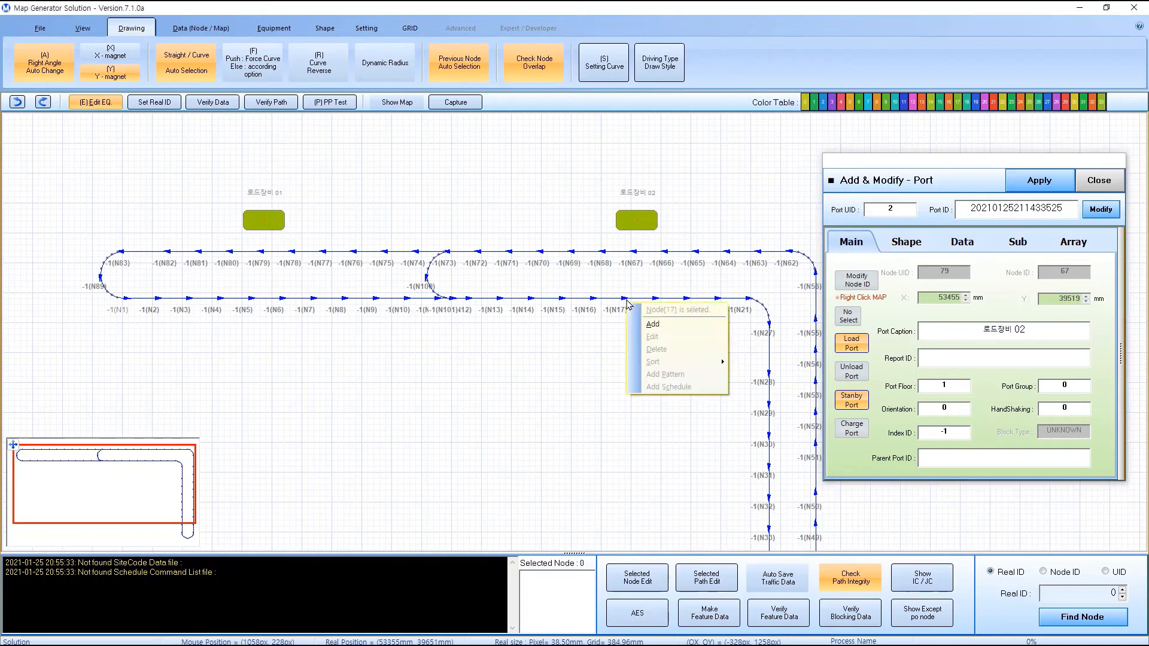
left_click(648, 325)
left_click(984, 330)
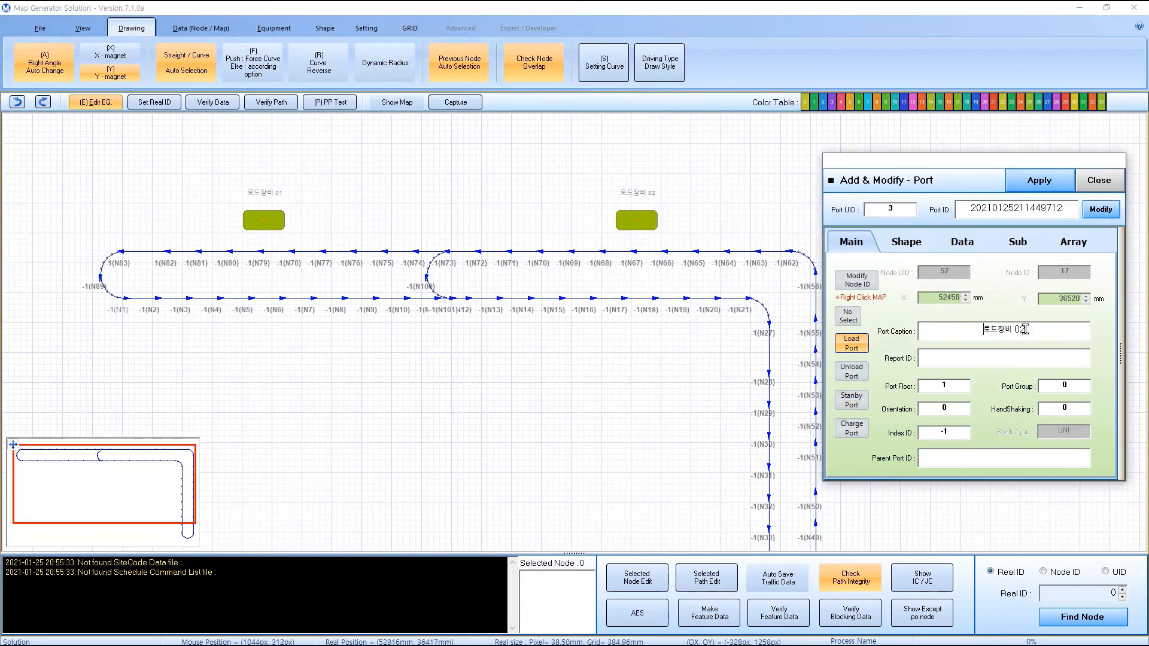
type("언")
key("BackSpace")
type("1")
left_click(861, 376)
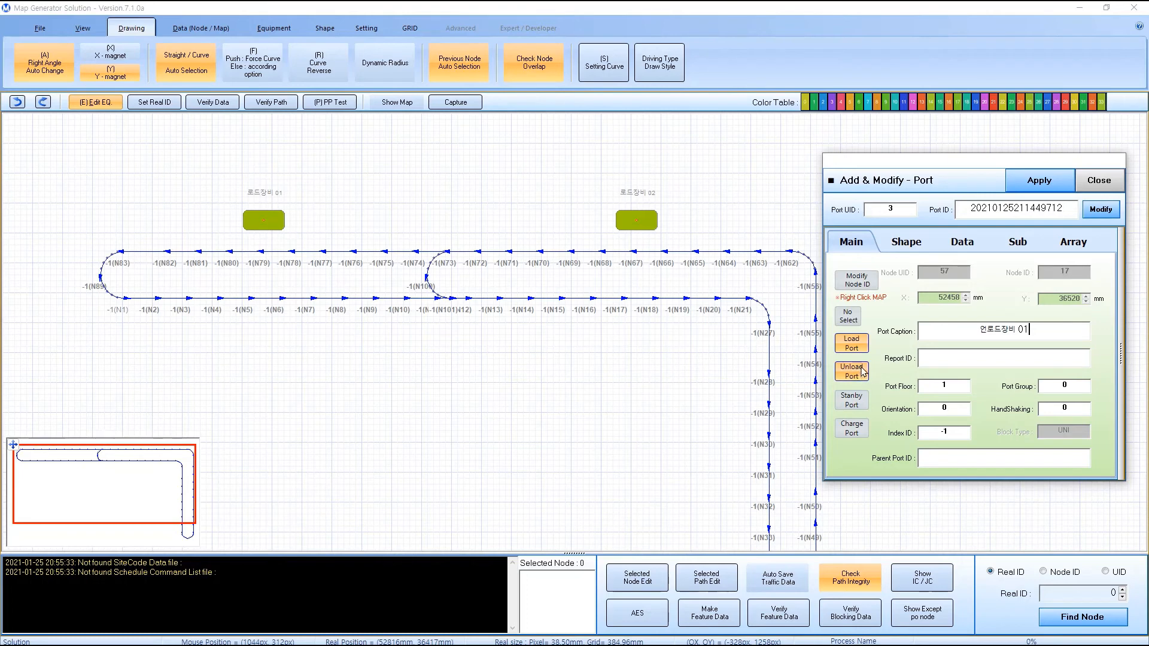
left_click(856, 343)
left_click(1026, 188)
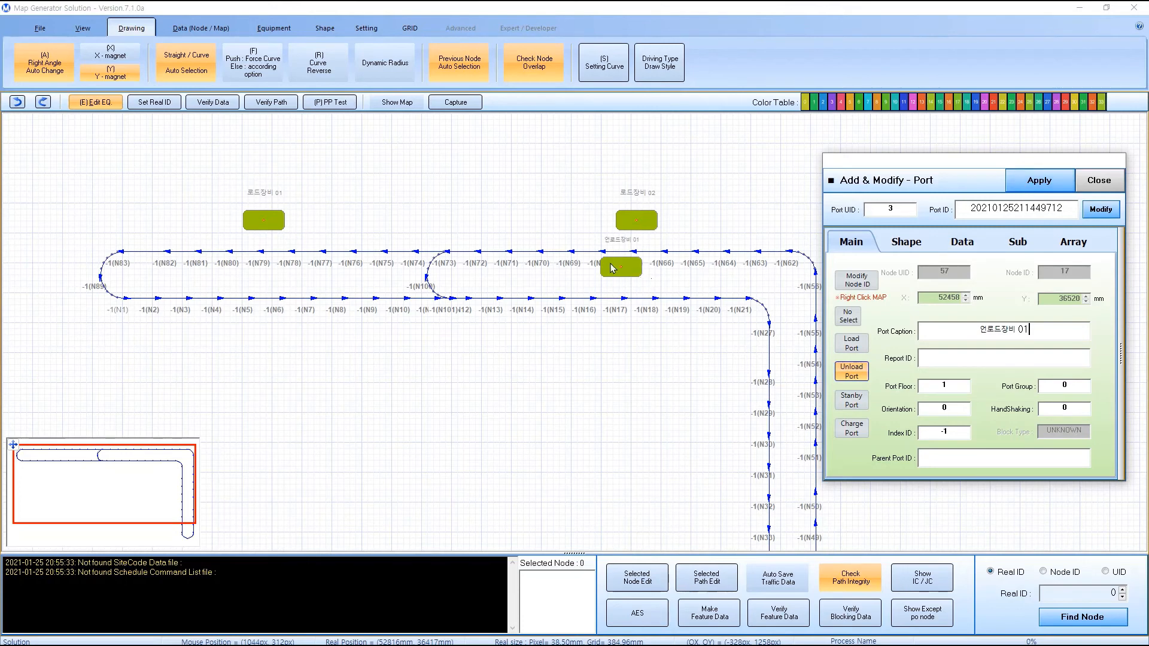
Set the 언로드장비 01 port's Y-Offset to -2000 mm and its brush color to sky blue, and apply.
left_click(891, 248)
left_click(1070, 280)
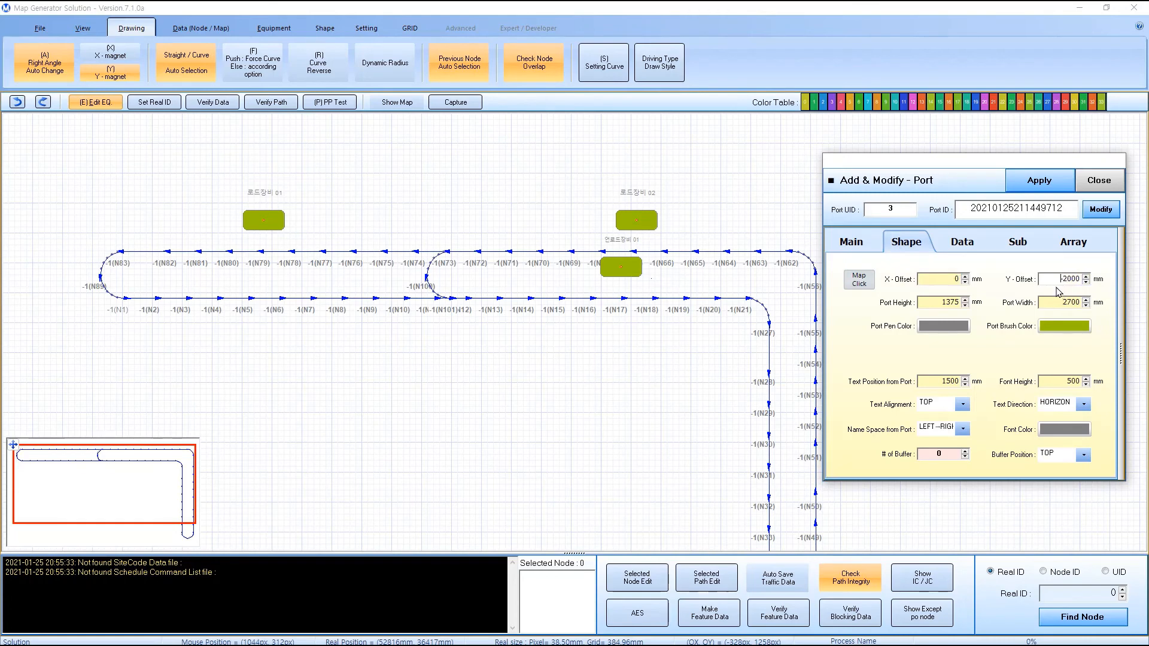
left_click(1057, 331)
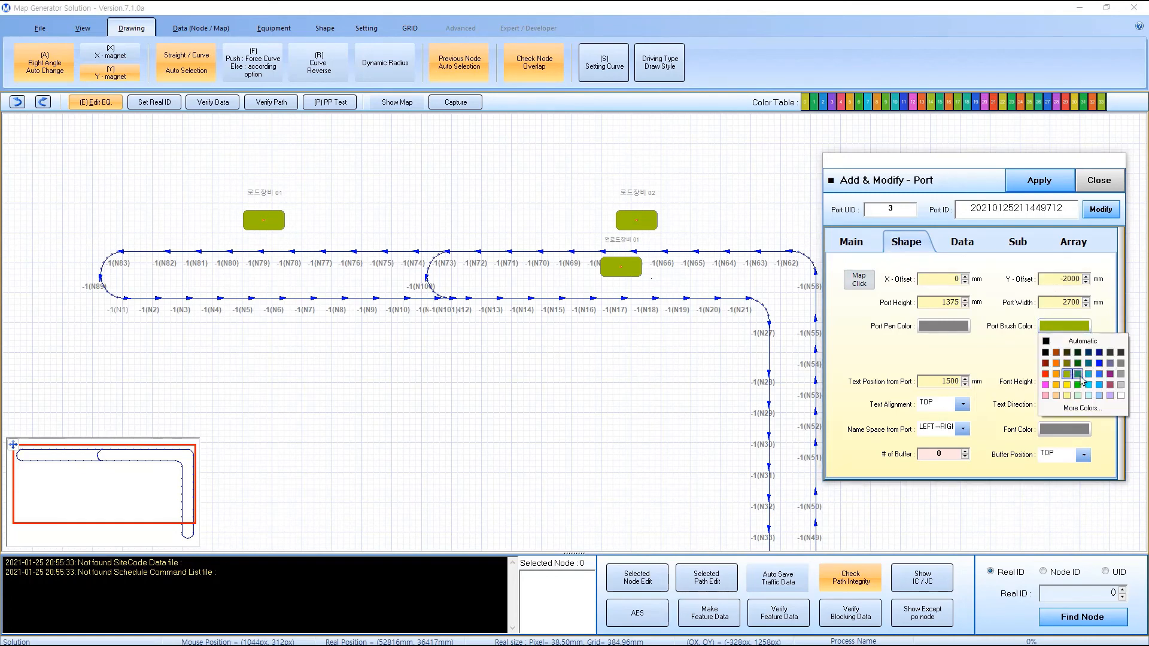
left_click(1088, 378)
left_click(1029, 180)
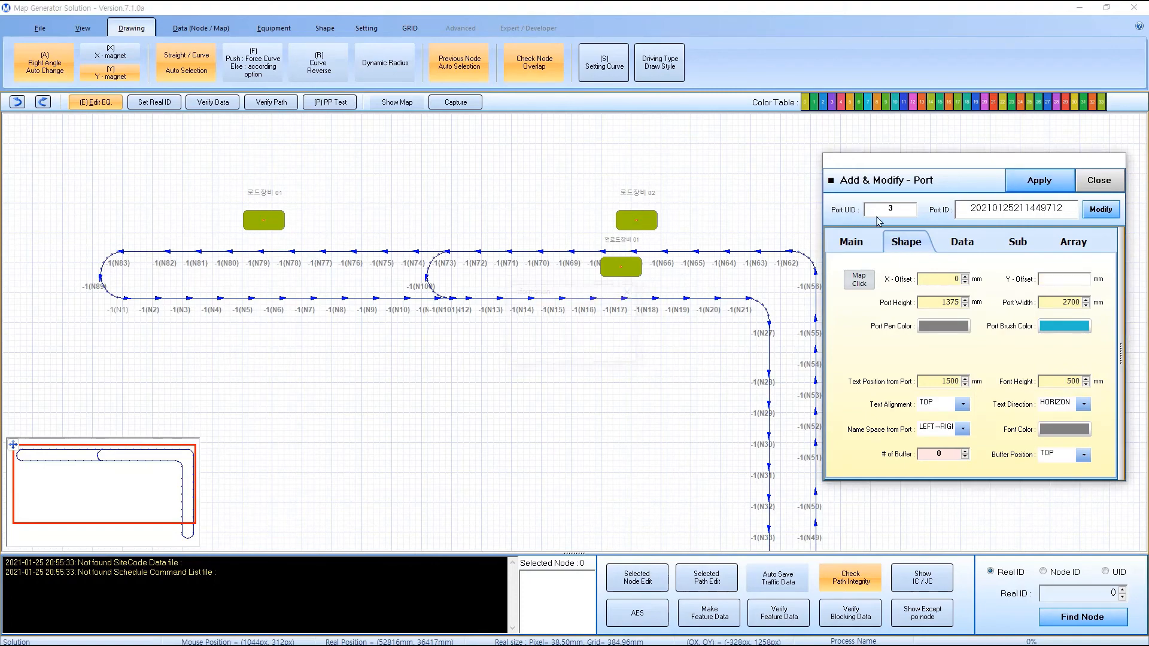
Set the text alignment of the 언로드장비 01 port to BOTTOM and apply it.
scroll(683, 317, "up", 2)
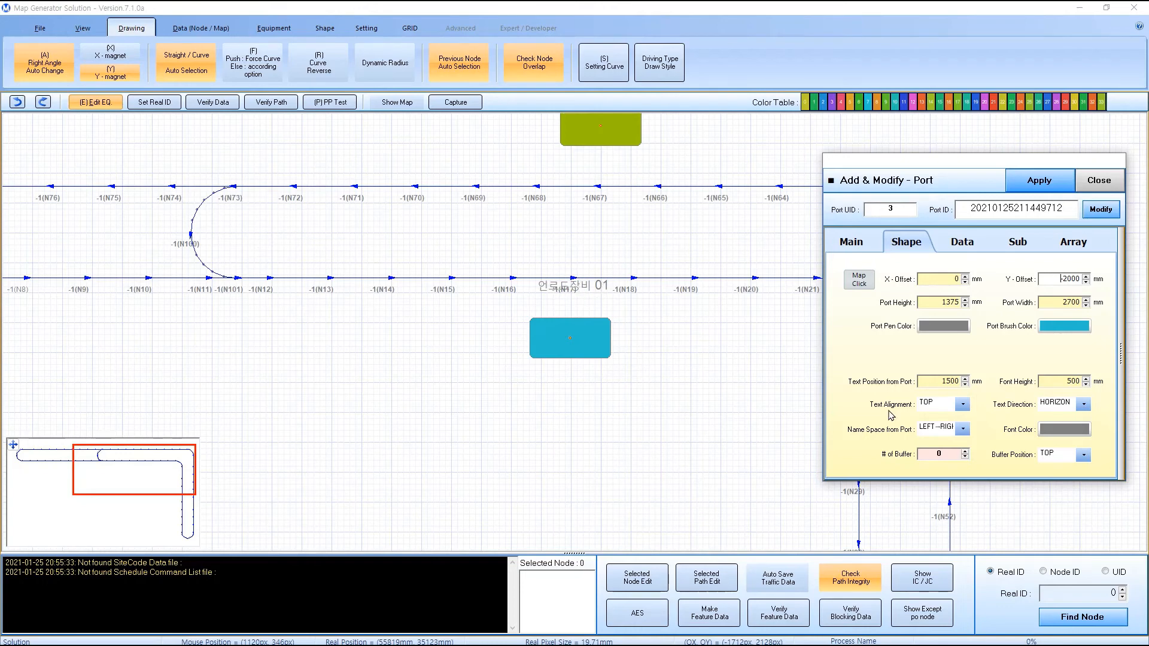
left_click(961, 407)
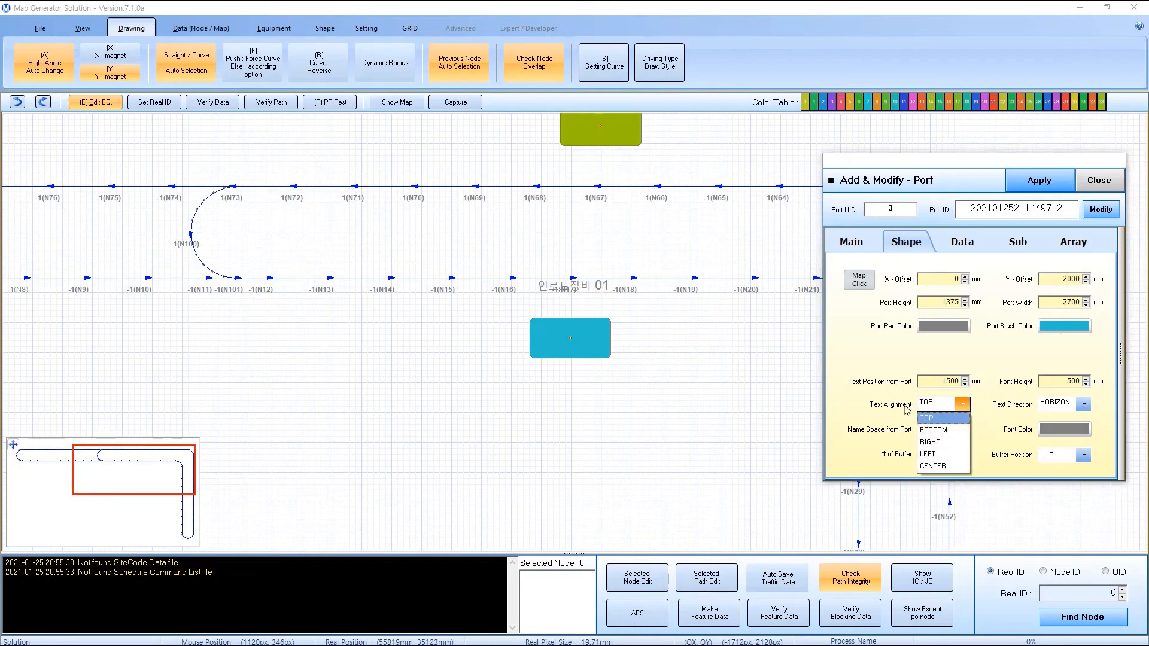
left_click(934, 430)
left_click(1033, 188)
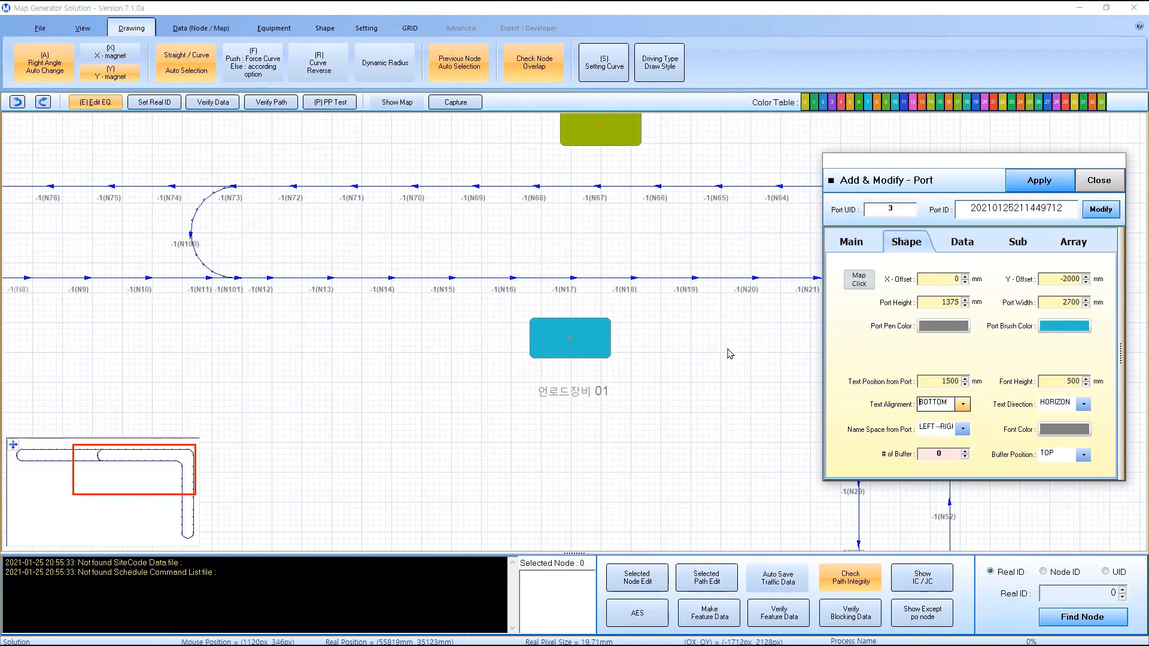
Add an unload port at node 50 captioned 언로드장비 02 and apply it to the map.
left_click_drag(727, 346, 525, 234)
scroll(631, 347, "down", 1)
left_click_drag(634, 354, 560, 294)
scroll(606, 322, "down", 1)
right_click(636, 413)
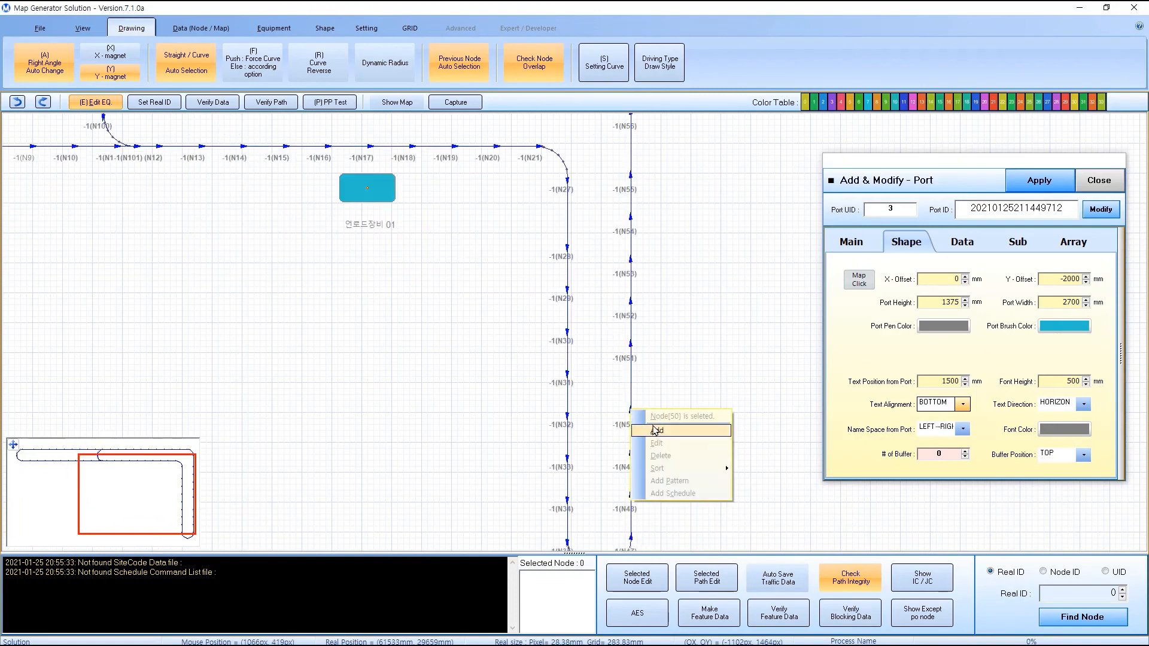
left_click(657, 430)
left_click(862, 249)
left_click(1058, 330)
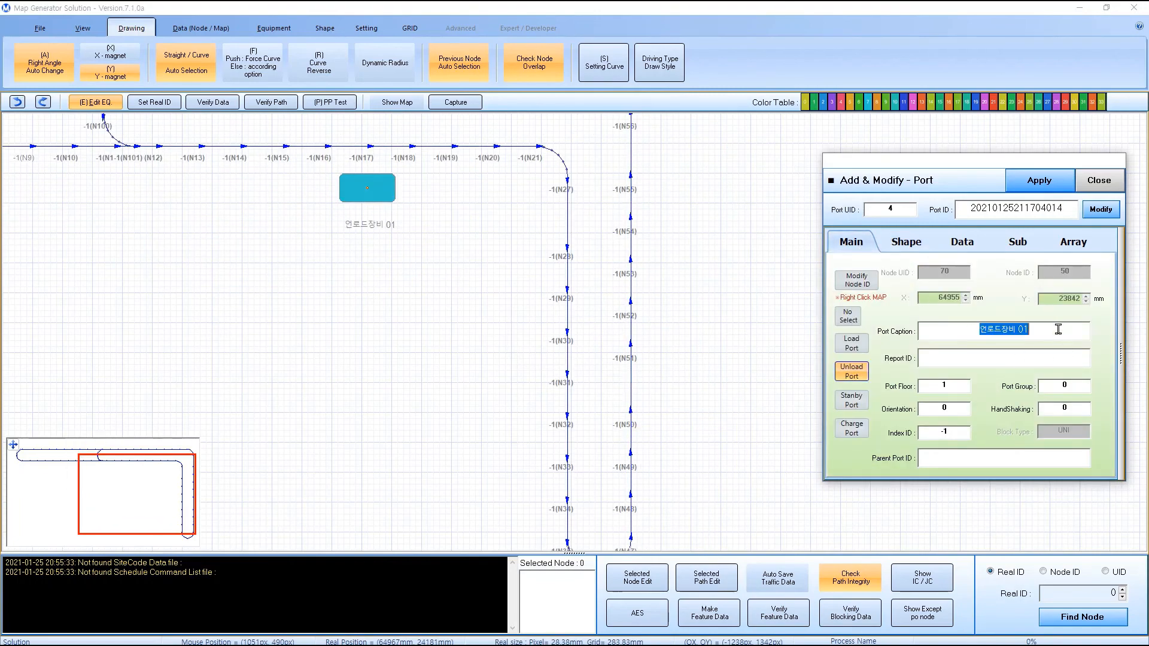
left_click(1063, 330)
key("BackSpace")
type("2")
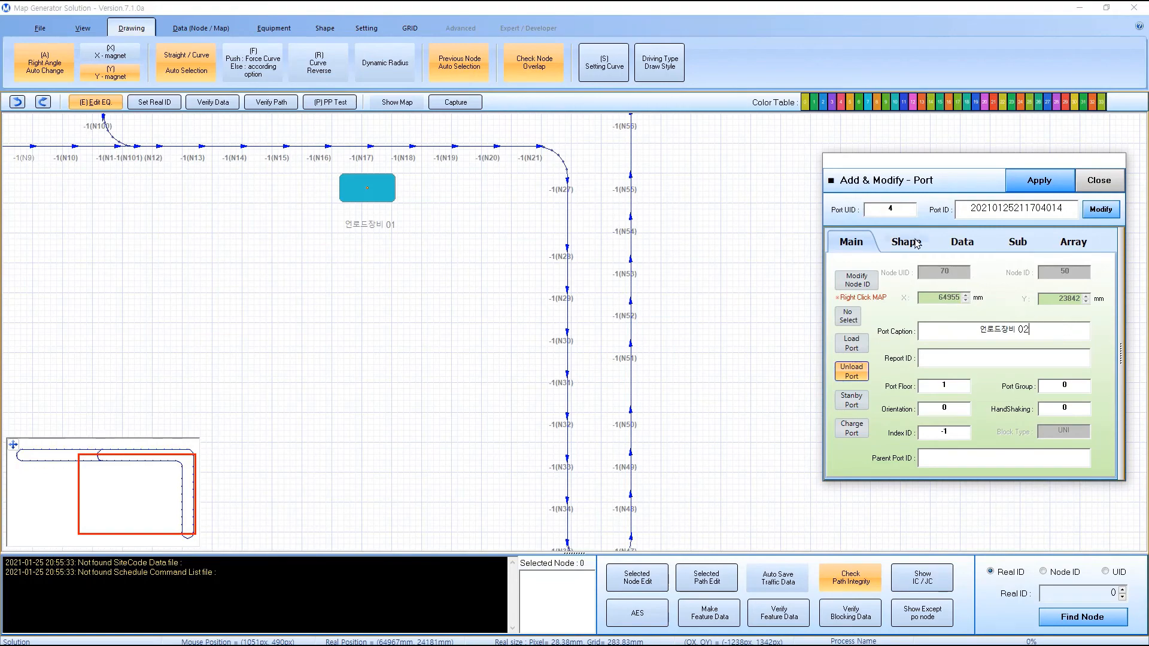
left_click(908, 240)
left_click(1018, 180)
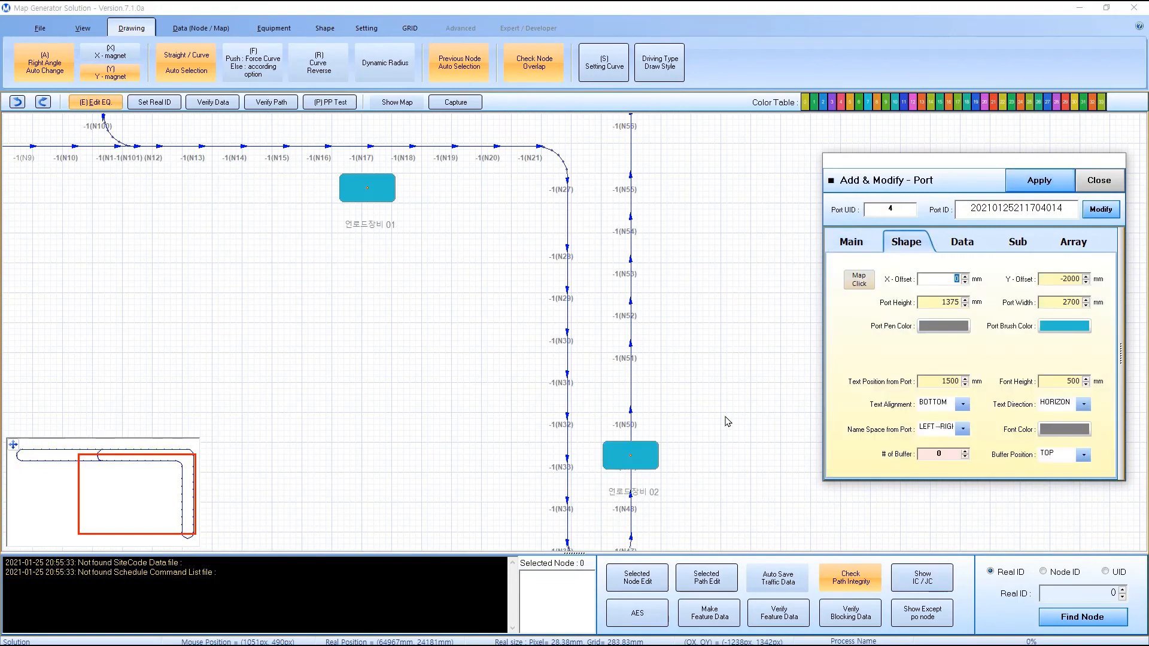
Set the 언로드장비 02 port's text alignment to RIGHT and text direction to VERTICAL, and apply.
scroll(726, 419, "down", 2)
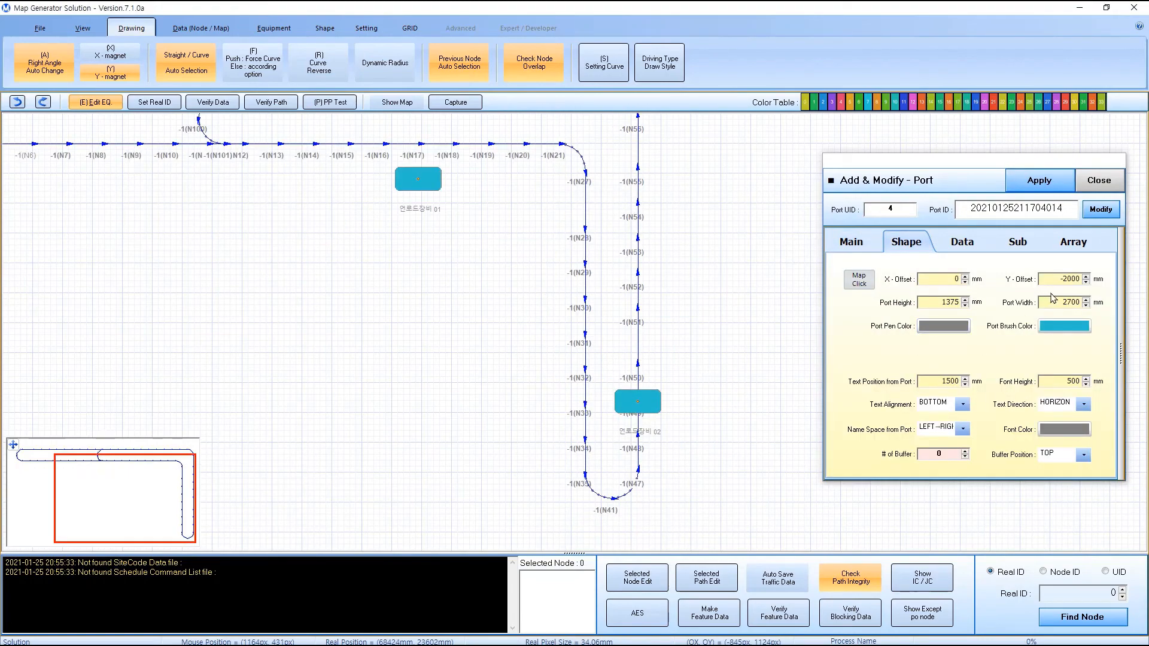
left_click(1077, 279)
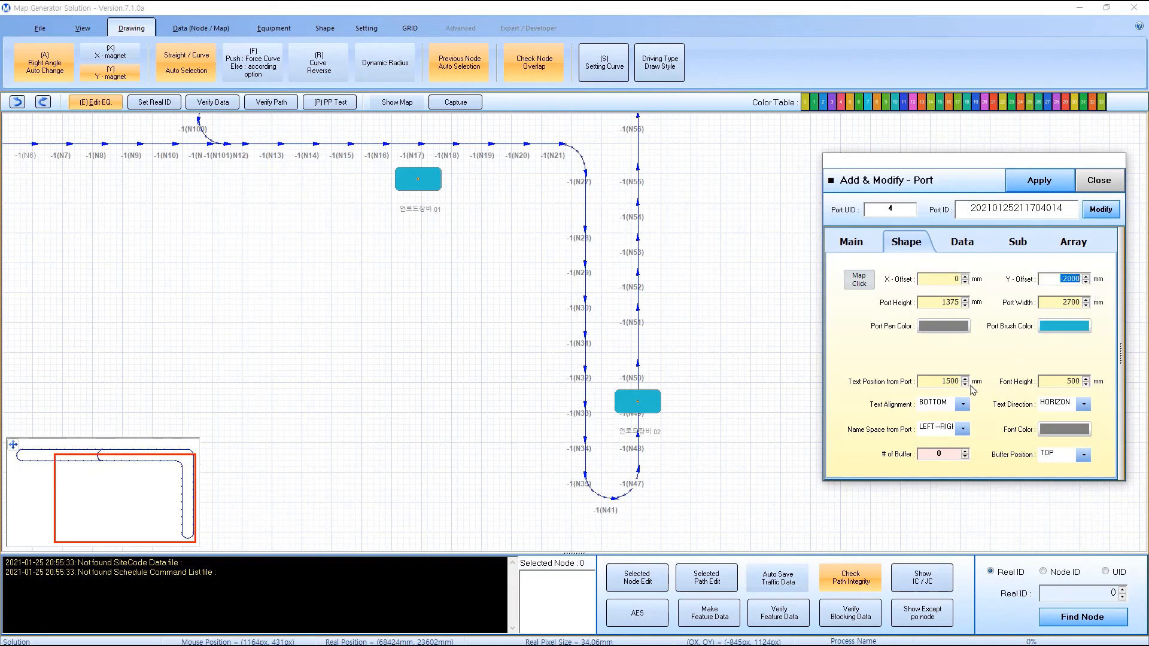
left_click(963, 405)
left_click(952, 446)
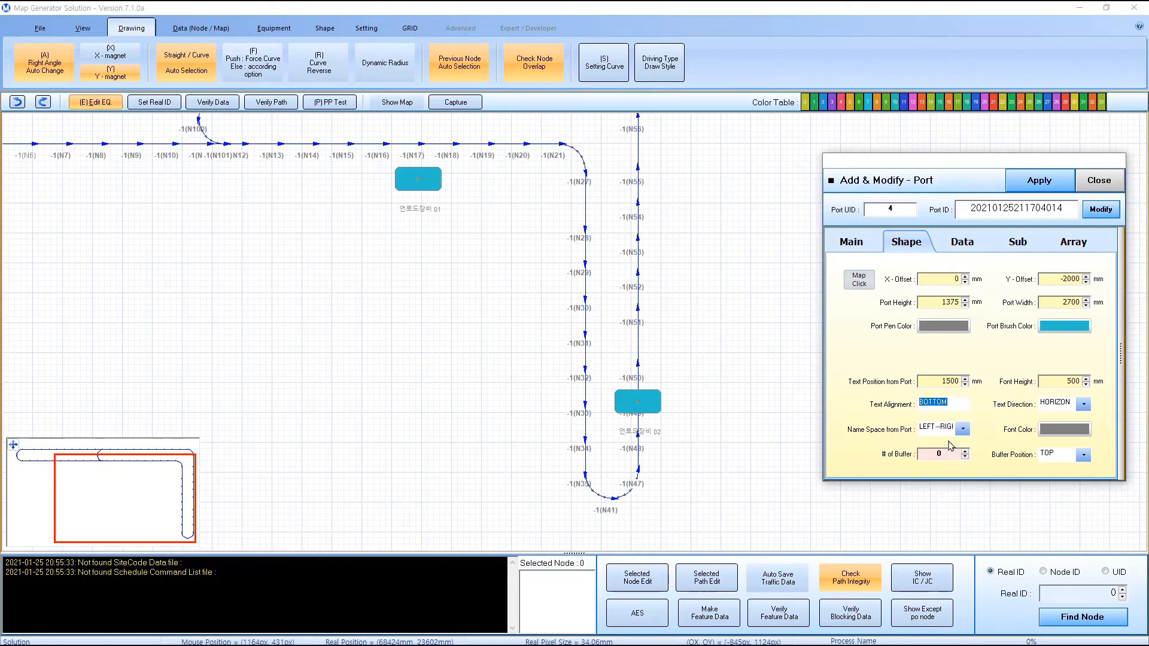
left_click(1084, 405)
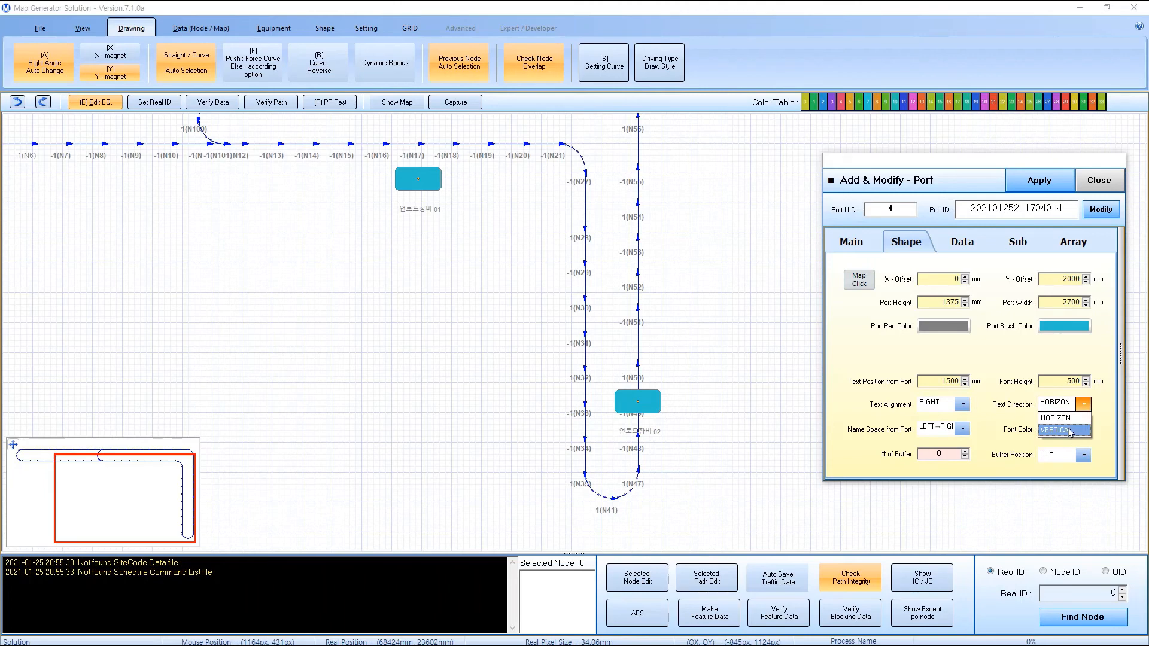
left_click(1069, 431)
left_click(1039, 180)
key("Return")
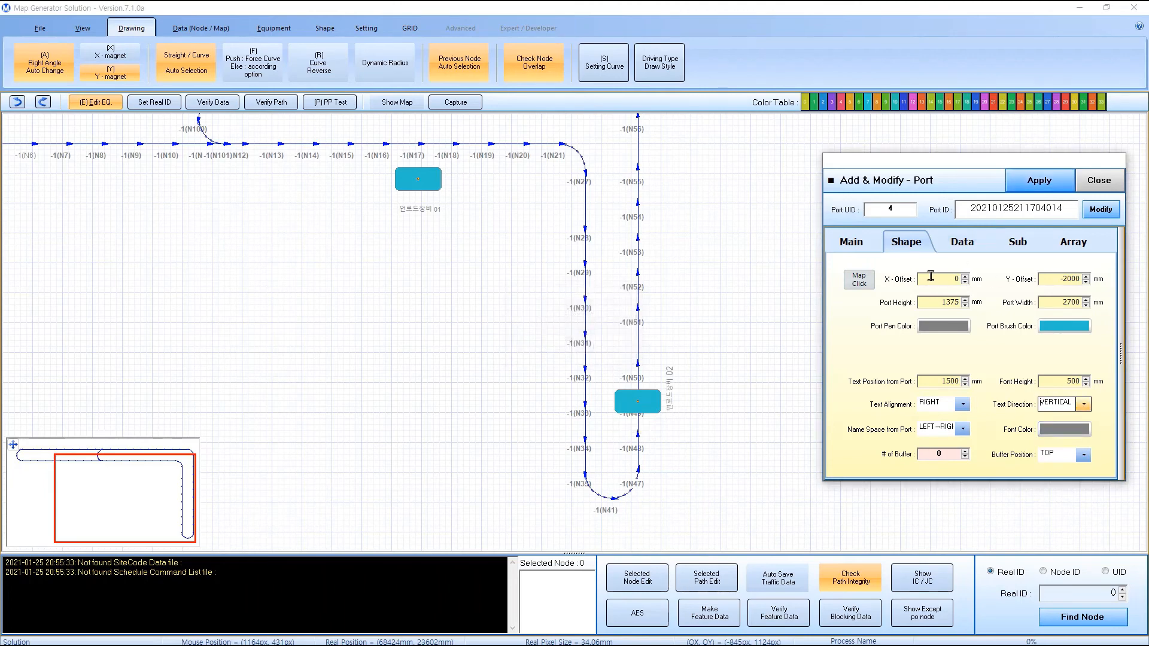
Give the 언로드장비 02 port X-Offset 2000, Y-Offset 0, Port Height 2700 and Port Width 1375 mm, apply, and close the port settings.
left_click(954, 280)
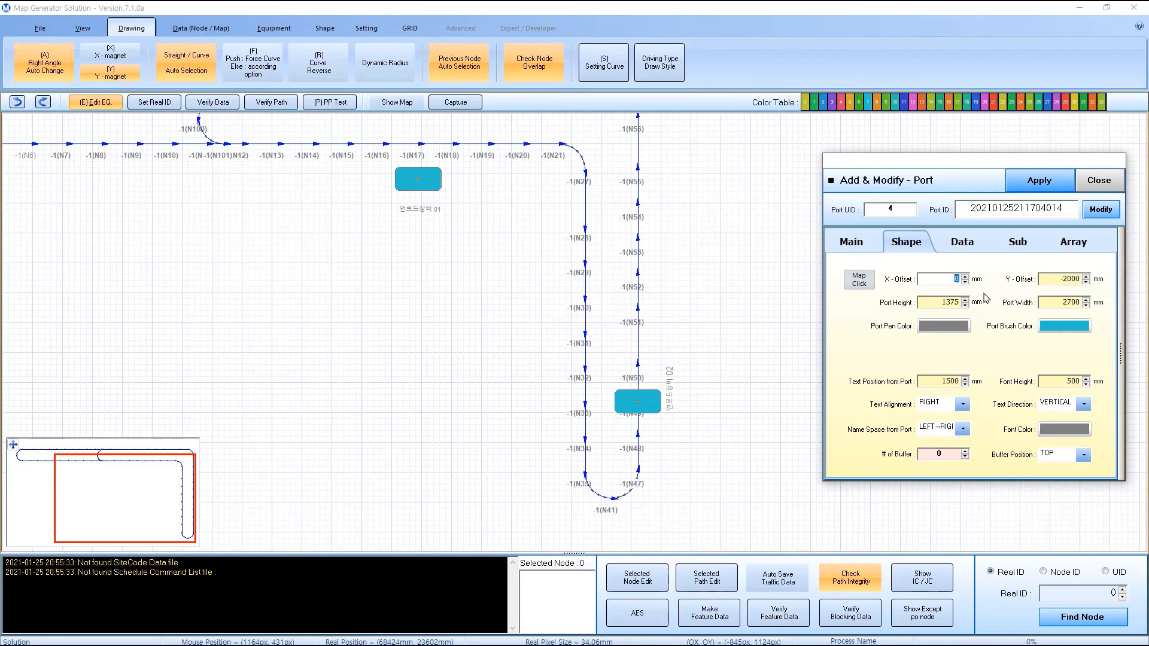
left_click(1052, 280)
type("0")
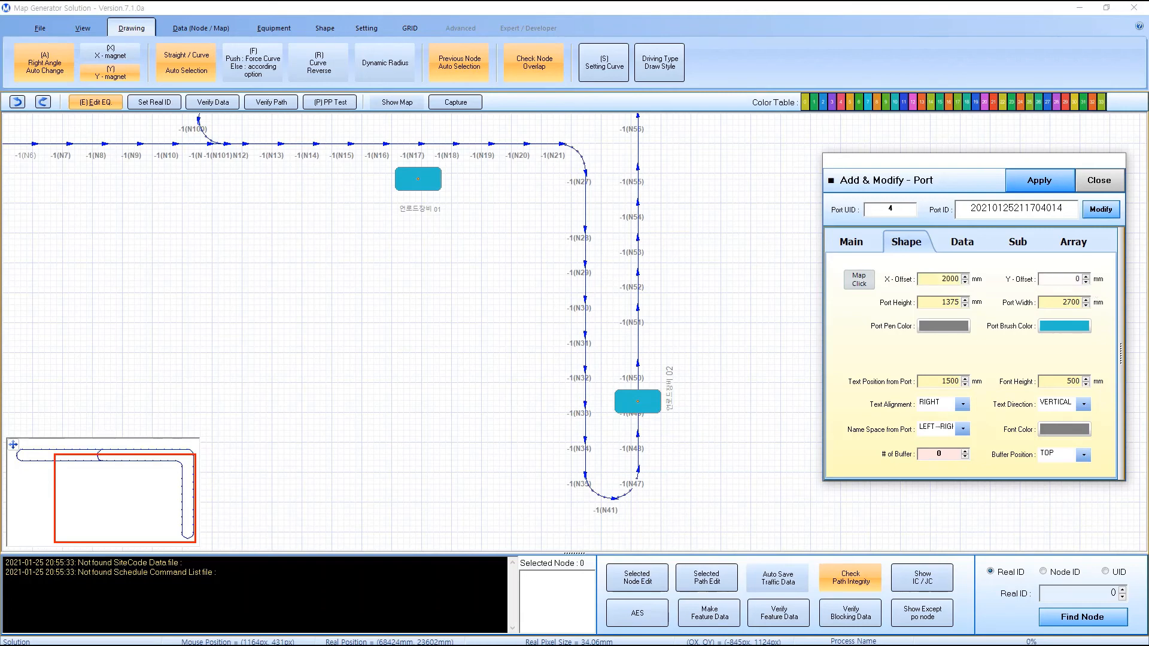
left_click(929, 302)
type("2700")
left_click(1042, 302)
type("1375")
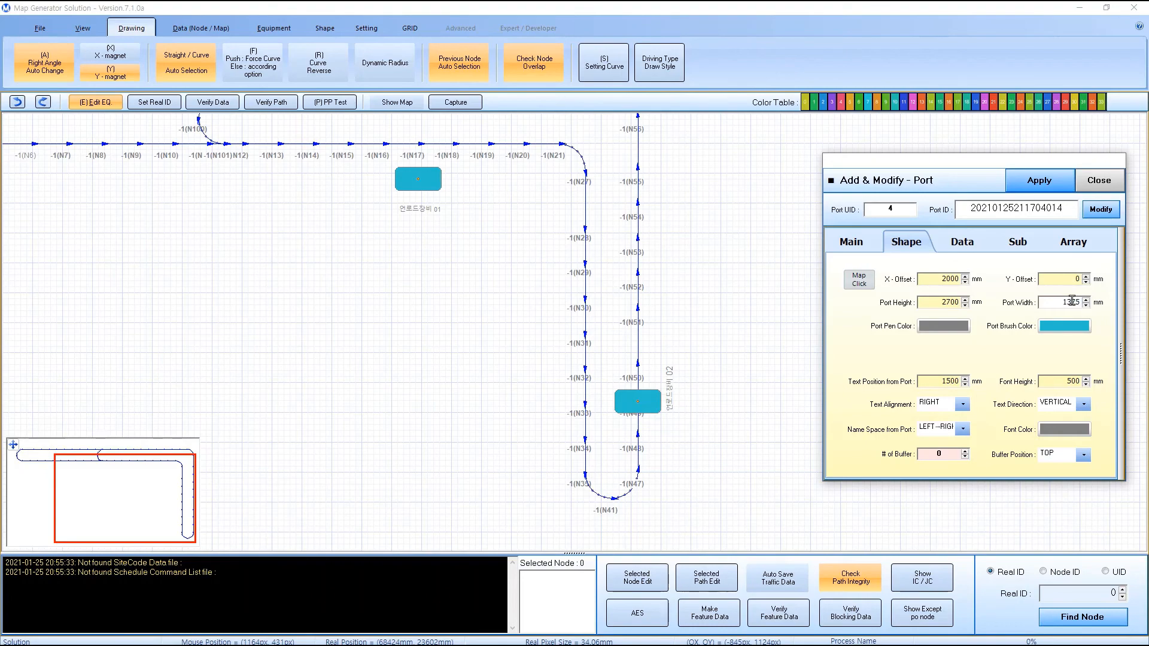
left_click(1040, 180)
key("Return")
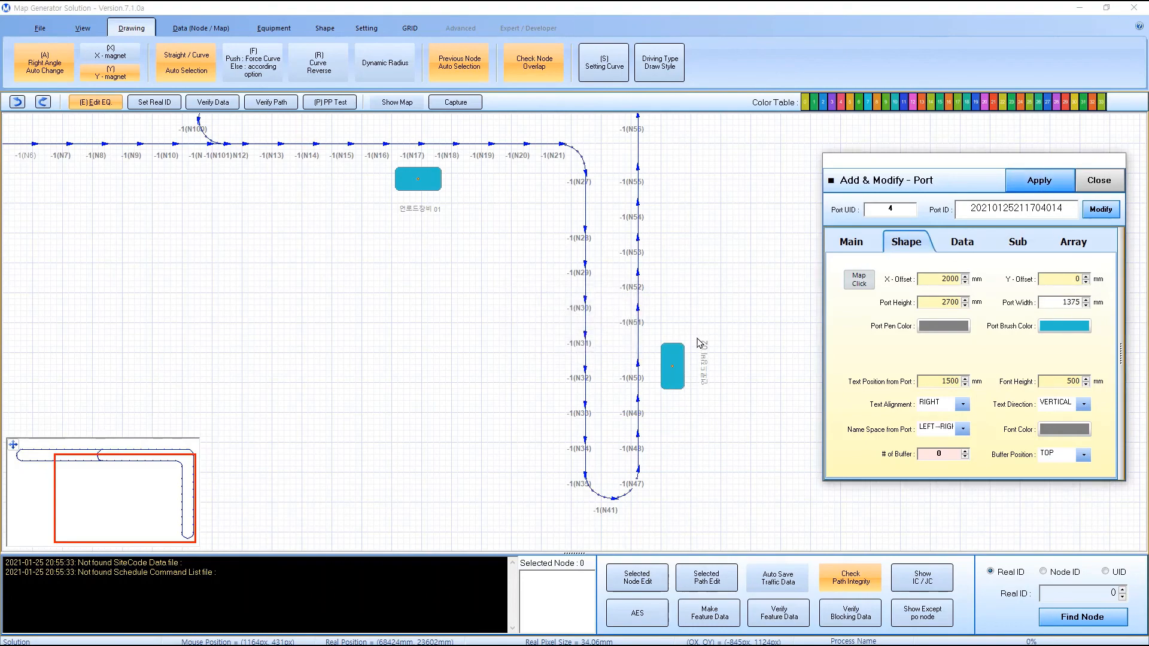
scroll(692, 339, "down", 1)
left_click(1086, 183)
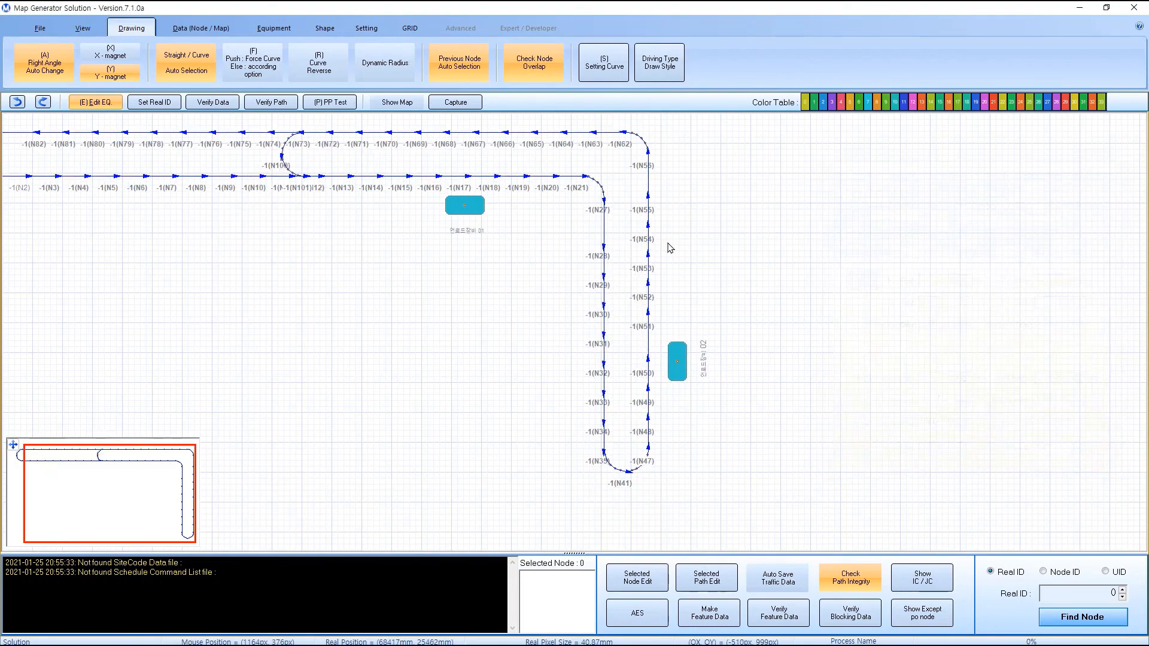
Open the path planning test and move its window clear of the loop map.
left_click_drag(591, 250, 739, 286)
scroll(623, 300, "down", 1)
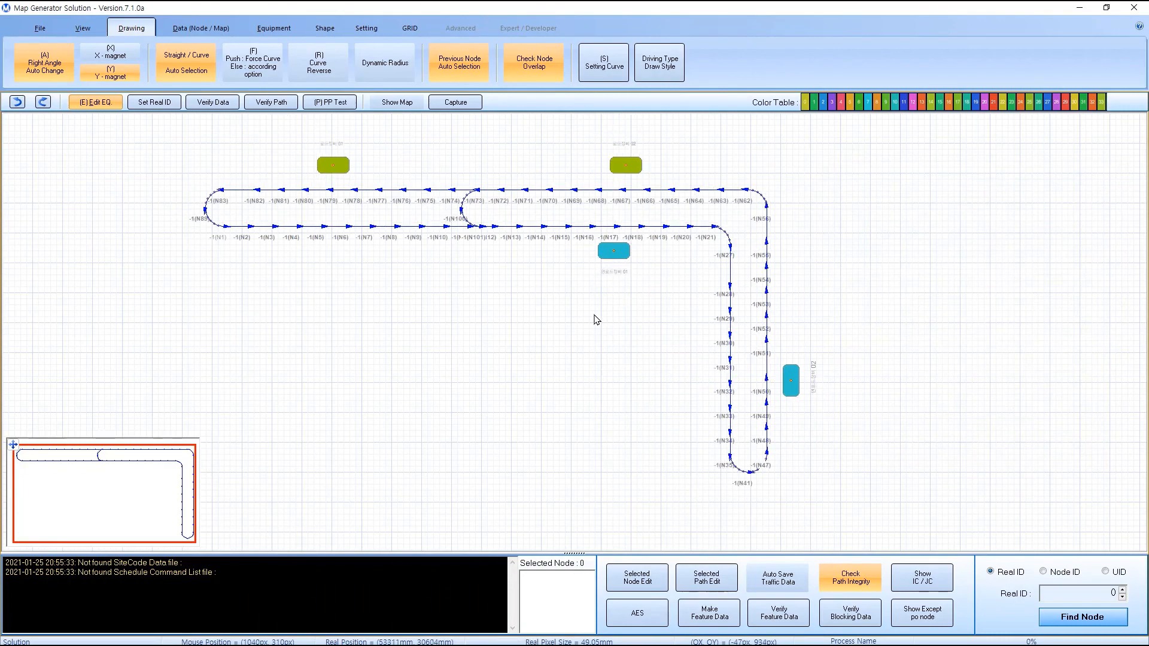
left_click_drag(595, 318, 621, 323)
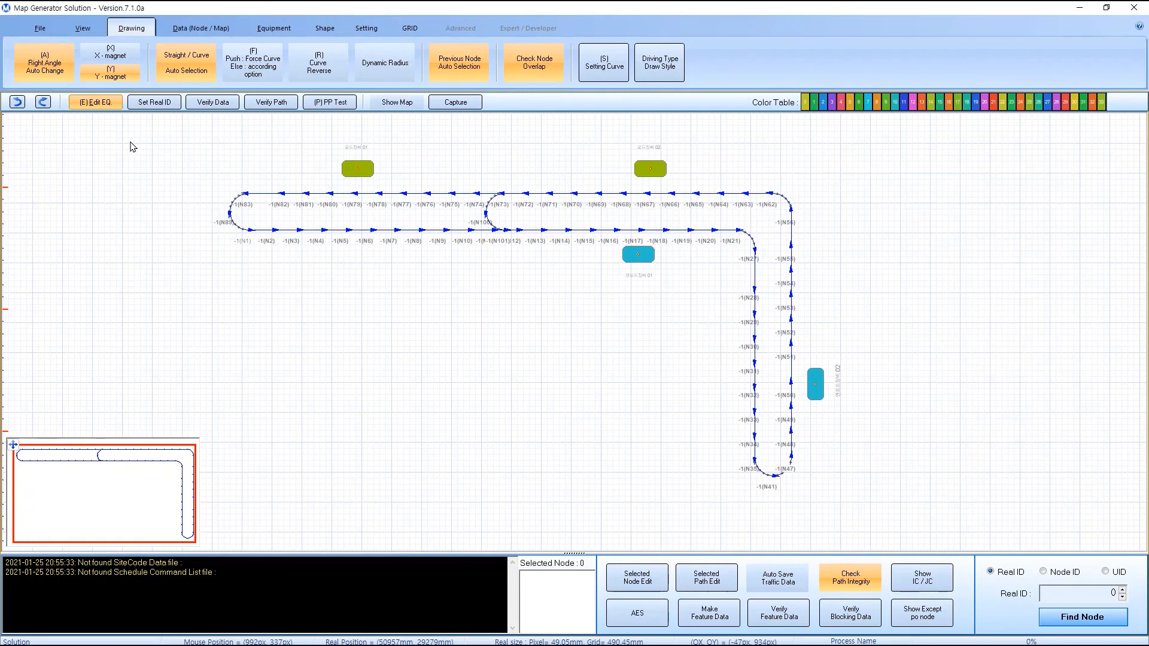
left_click(339, 105)
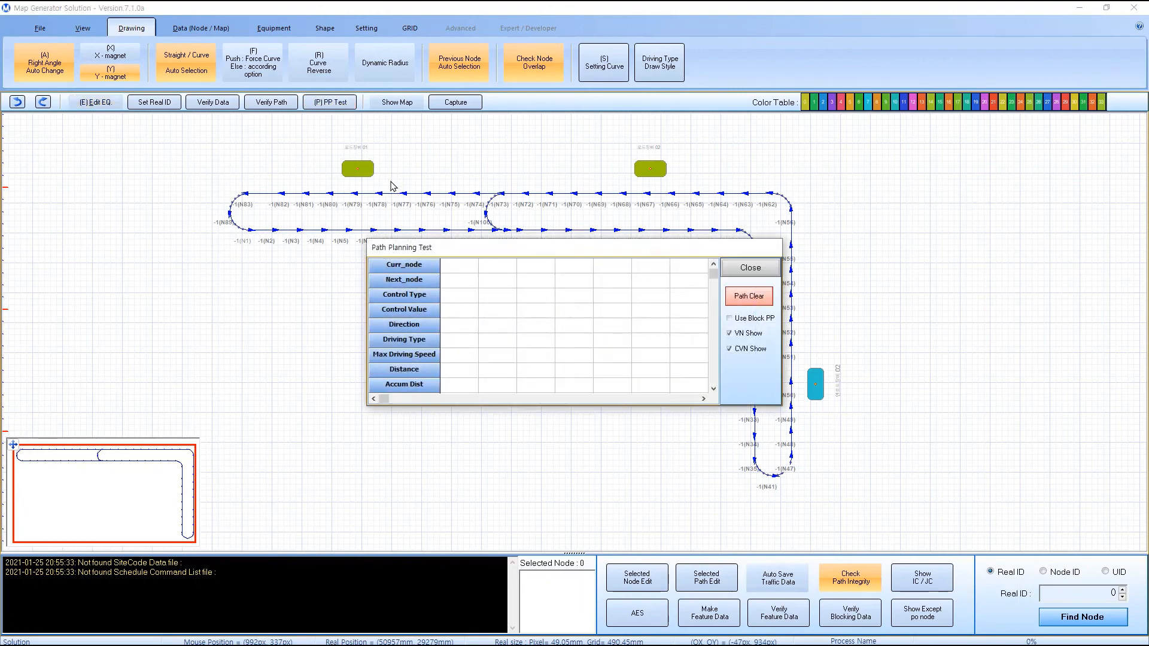
left_click_drag(497, 251, 344, 385)
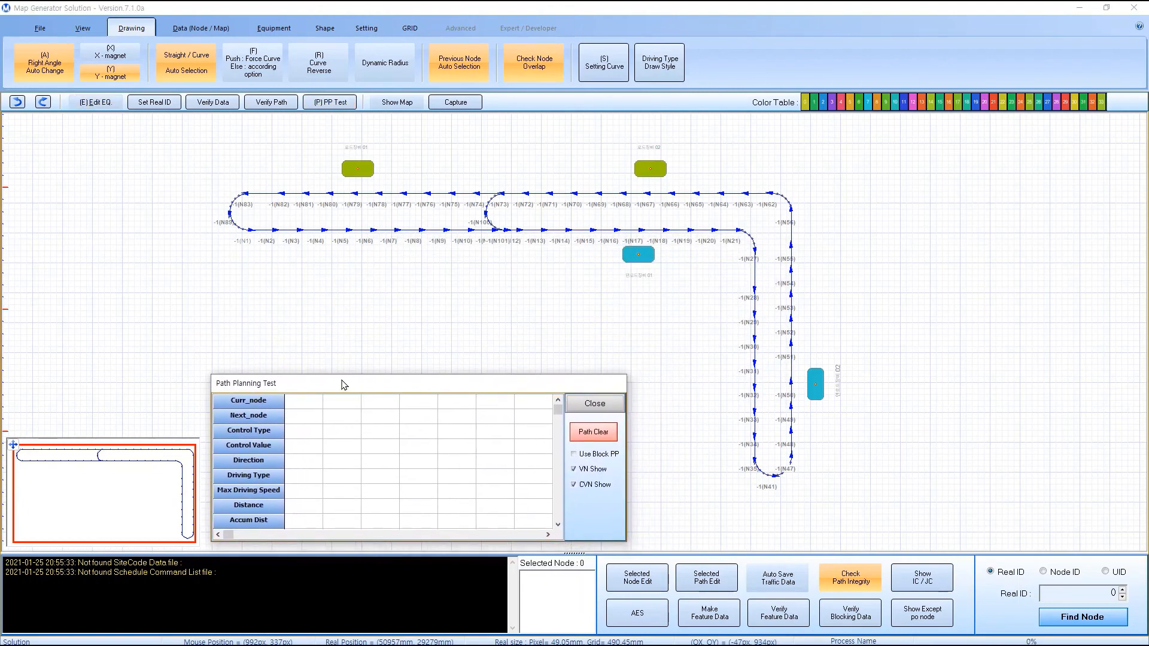
Test paths from node 79 to node 17, the 언로드장비 02 port and node 67, letting the missing Real IDs be generated automatically.
left_click(358, 197)
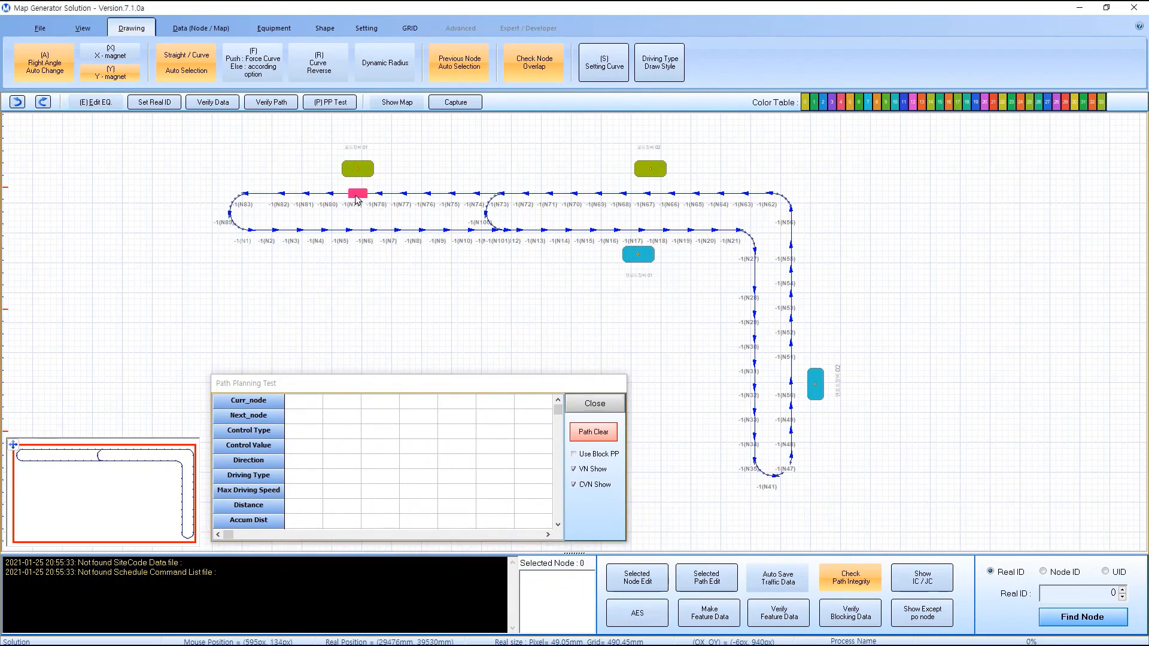
left_click(640, 230)
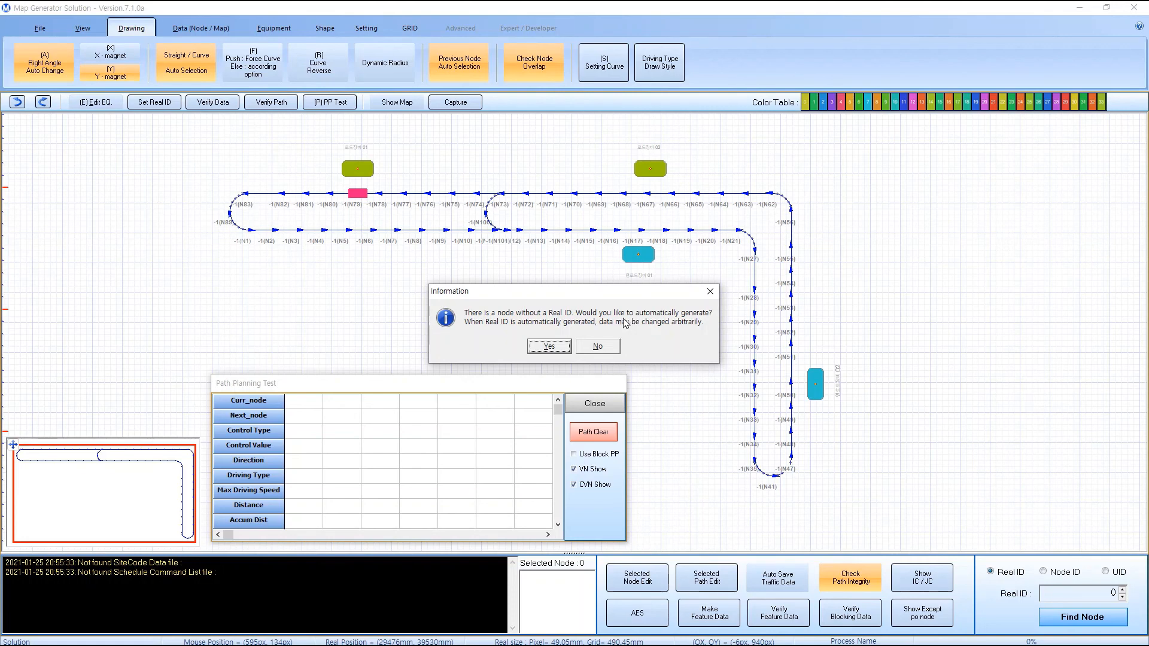
left_click(549, 347)
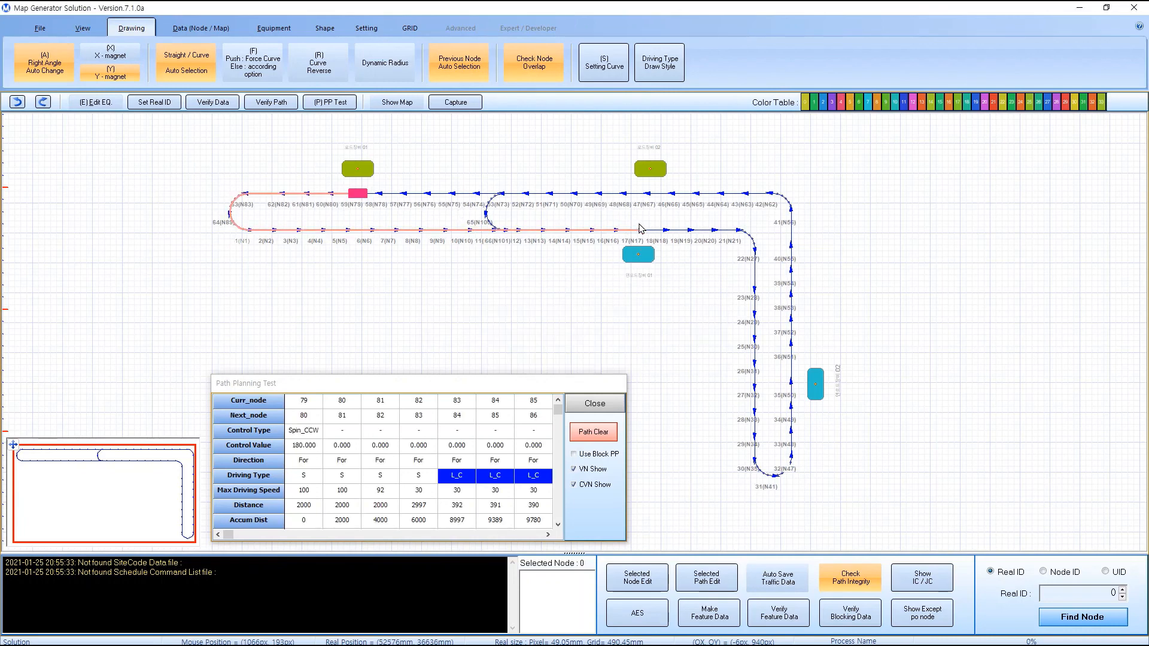
left_click(816, 389)
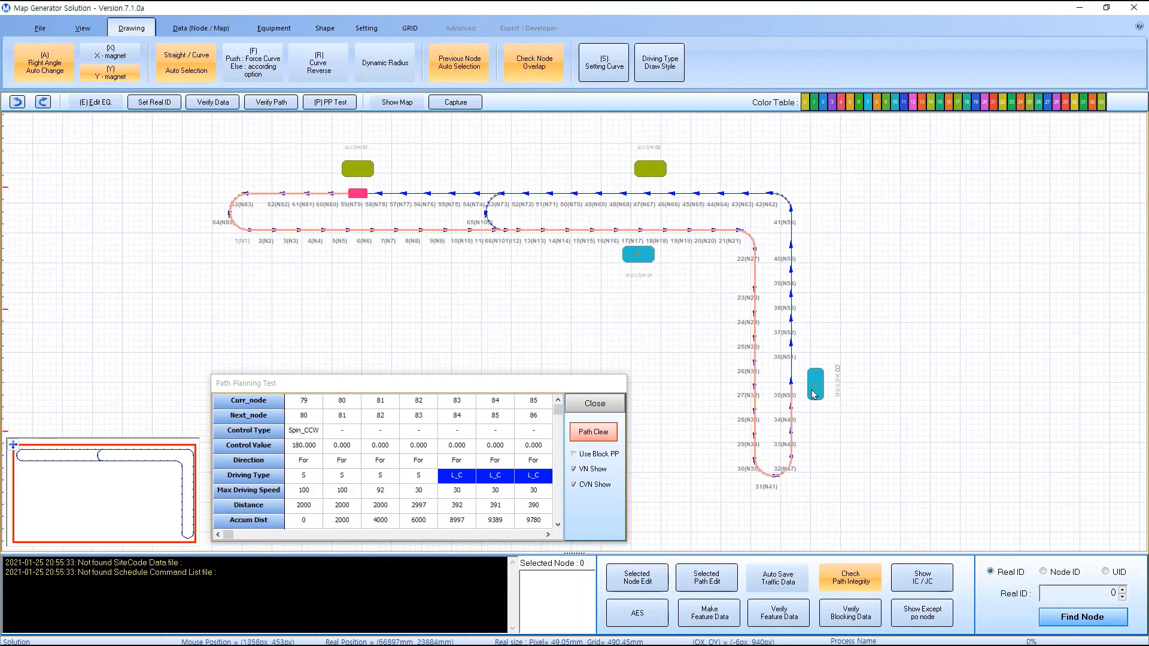
left_click(649, 193)
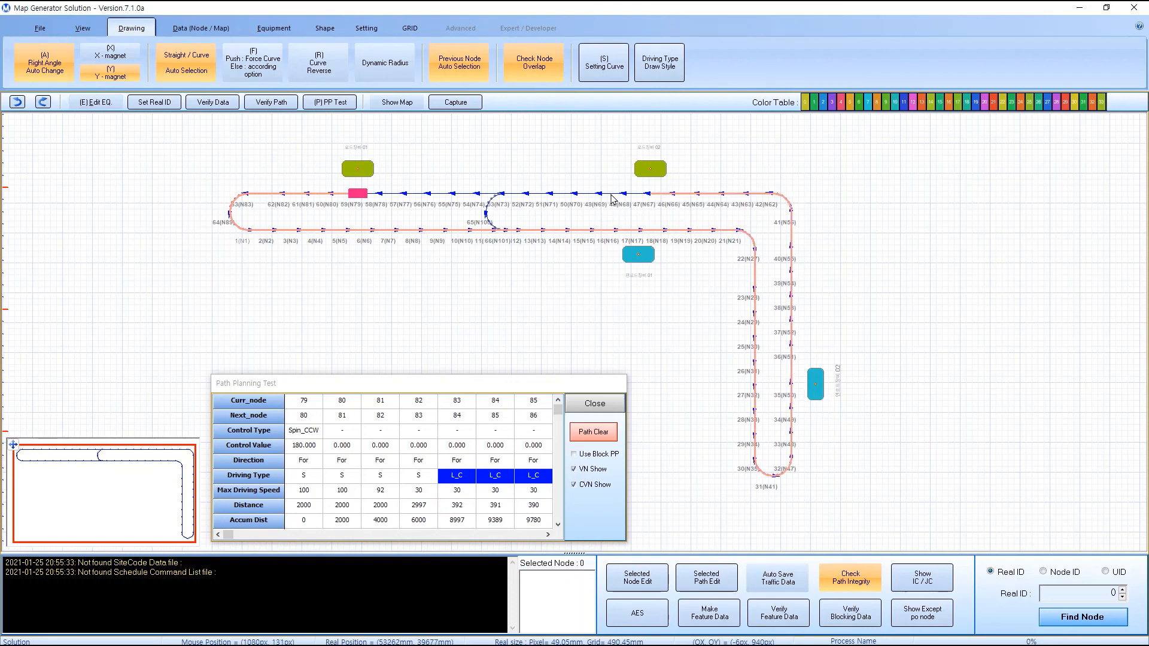
Place the test vehicle at node 68 and test its paths to nodes 17, 79 and 6.
left_click(621, 195)
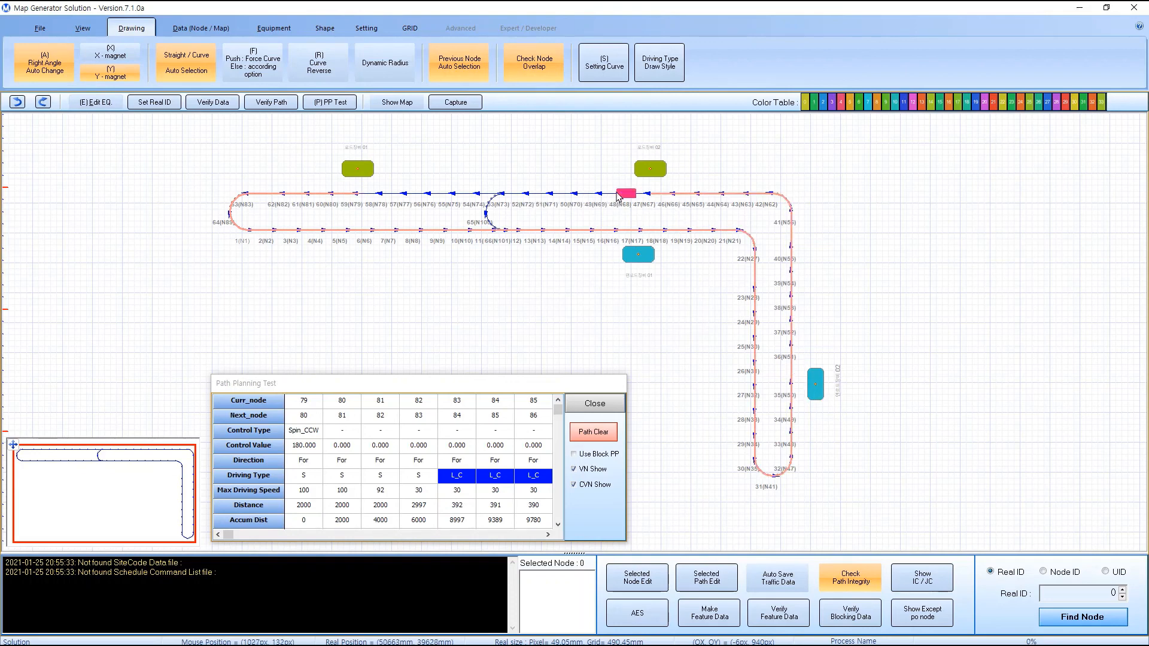
left_click(635, 232)
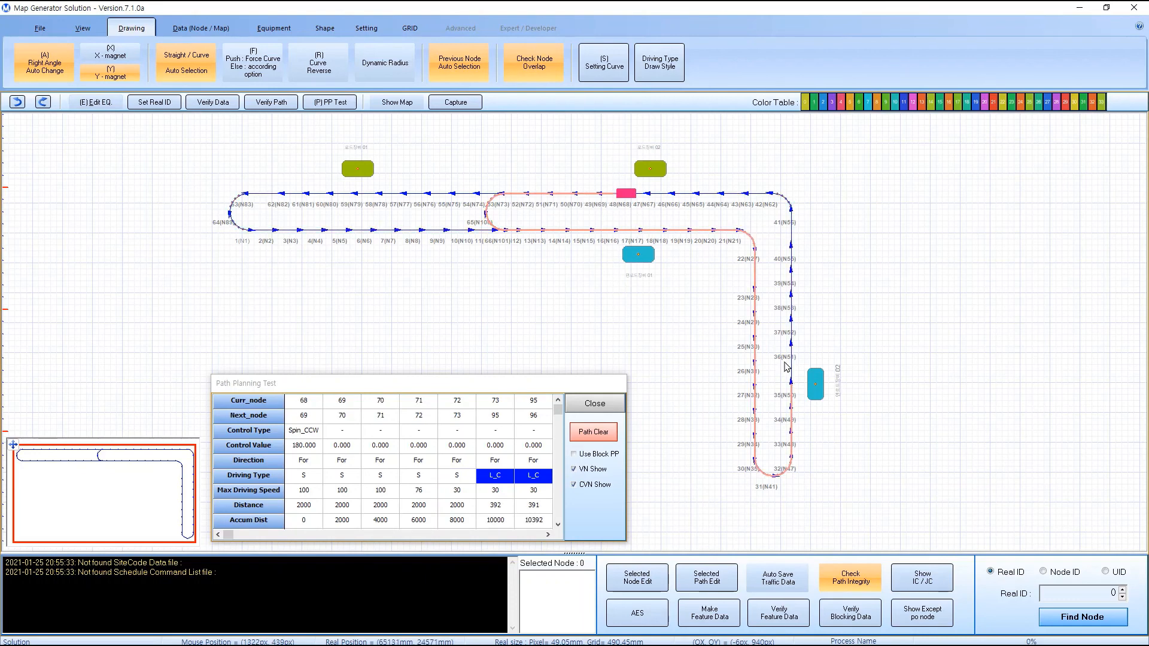
left_click(353, 199)
left_click(371, 227)
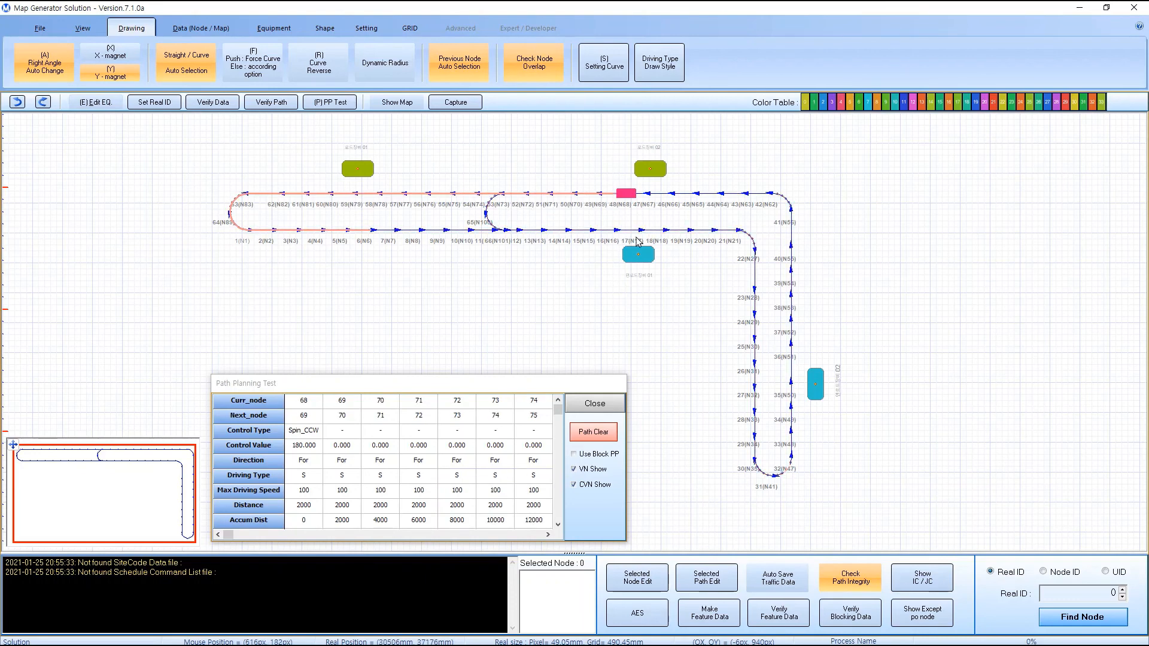
Place the test vehicle at node 51, test its path to node 17, and close the path planning test.
left_click(787, 342)
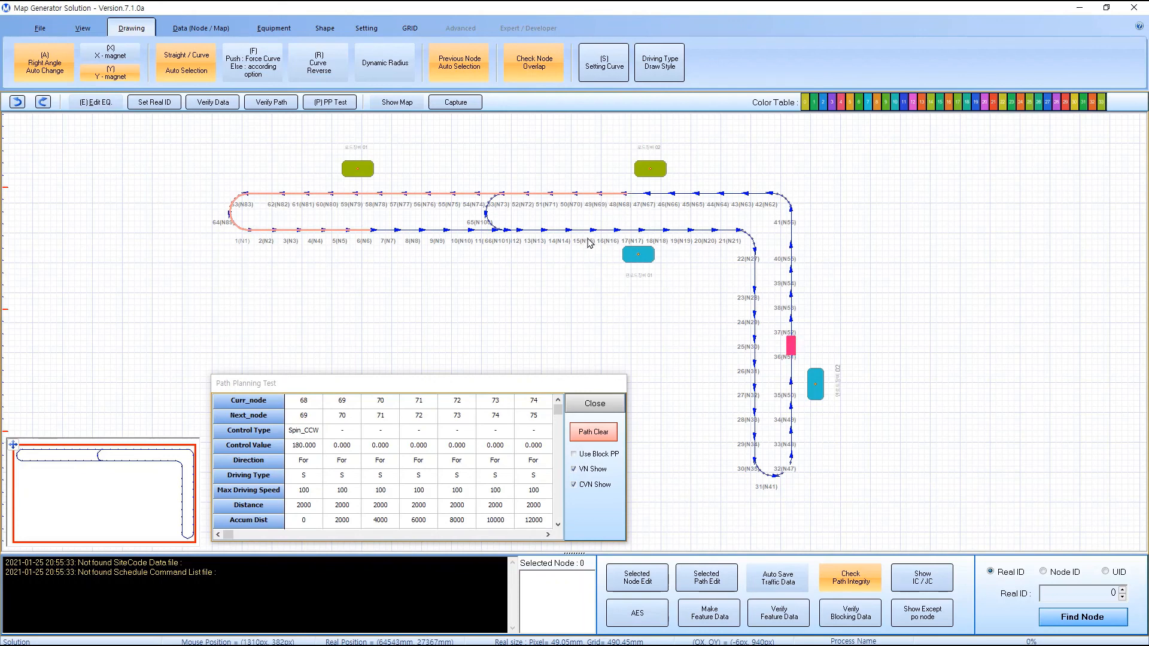
left_click(641, 233)
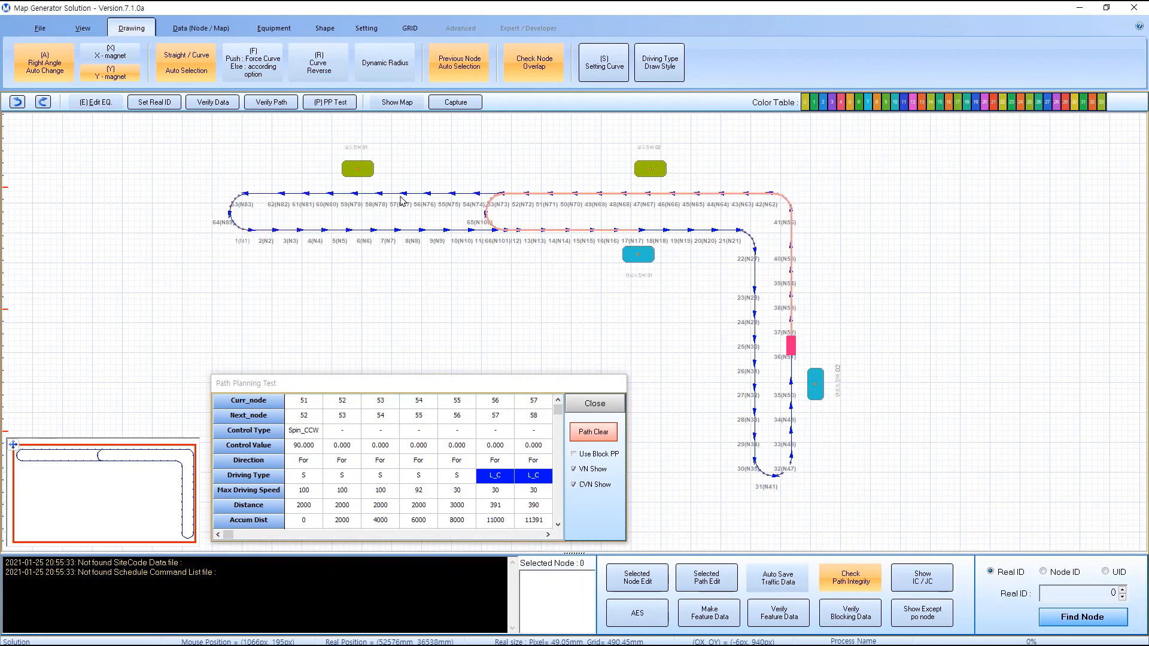
left_click(595, 404)
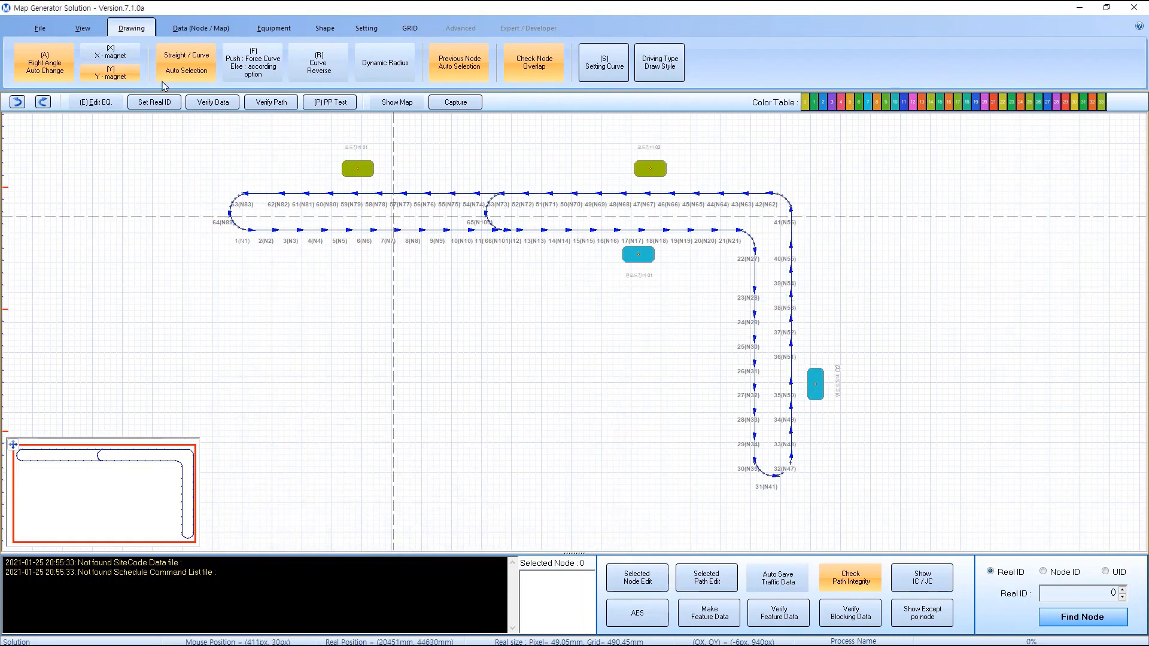
Save the map as version 16 with all data integrity checks, AES generation and every listed data item included.
left_click(40, 28)
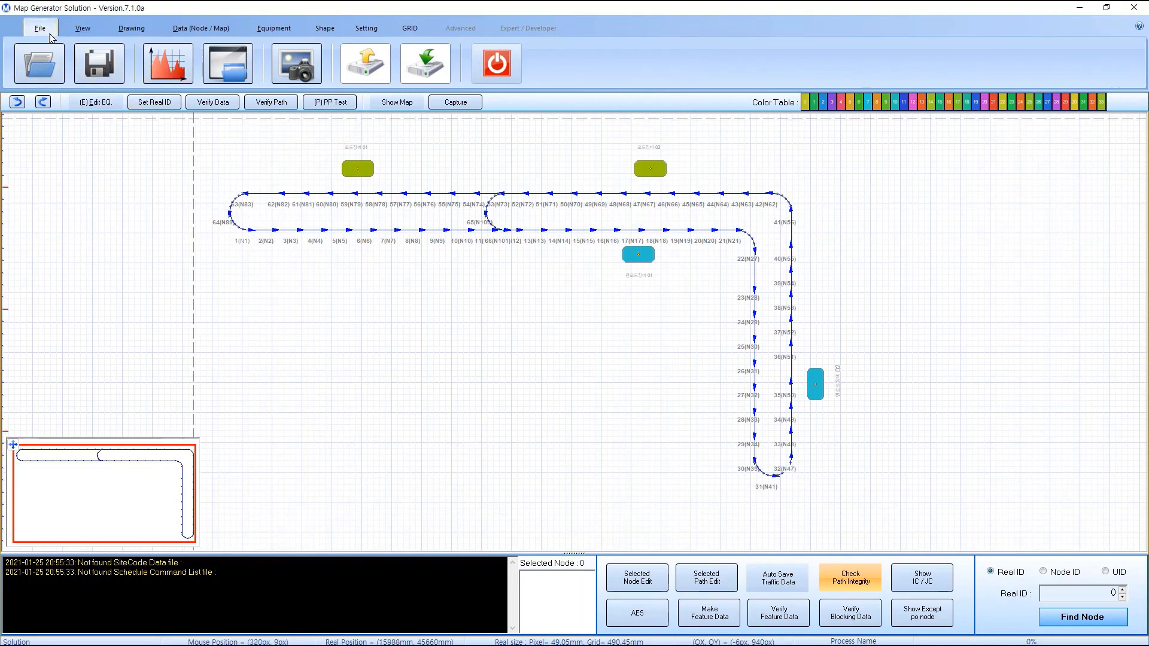
left_click(110, 70)
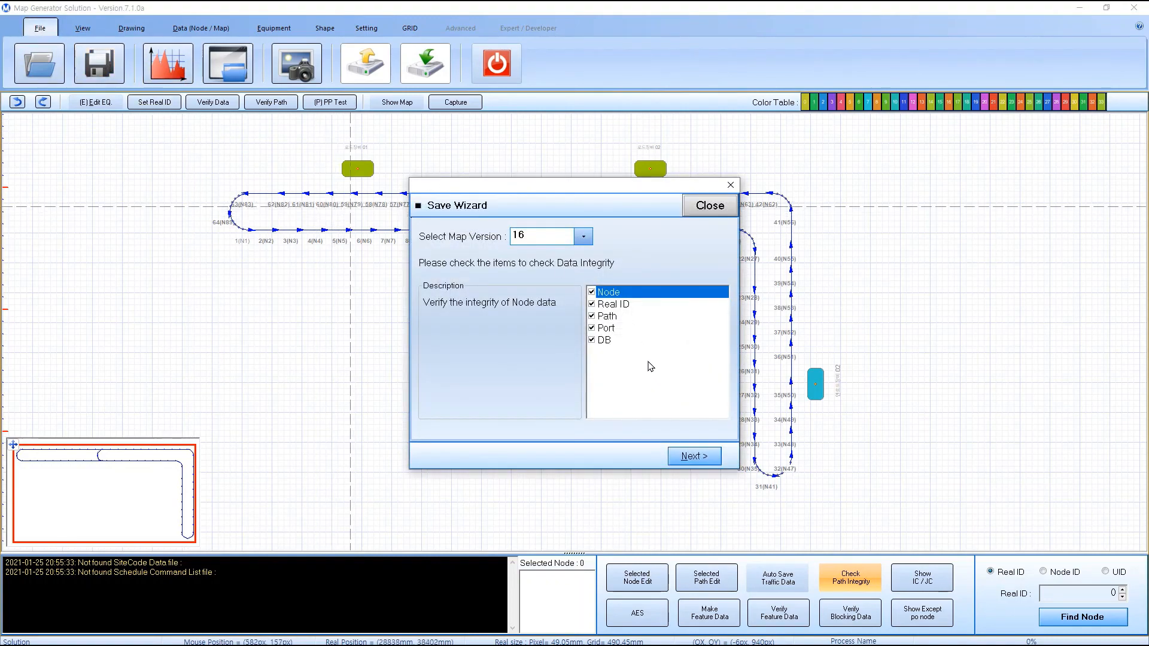
left_click(705, 463)
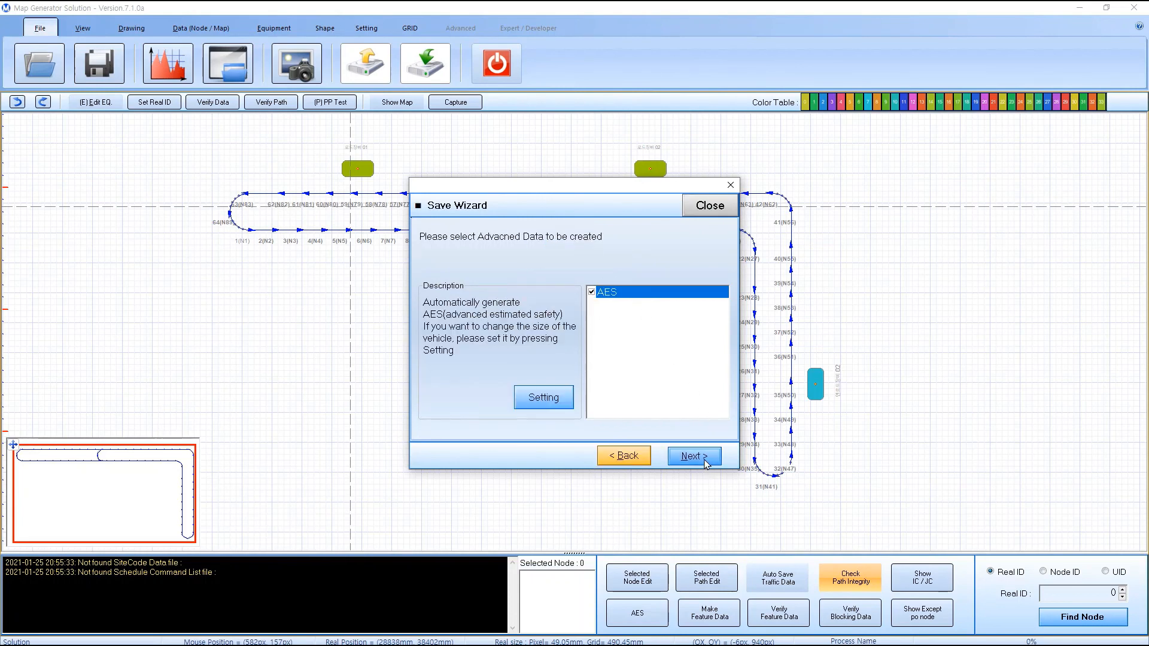
left_click(703, 461)
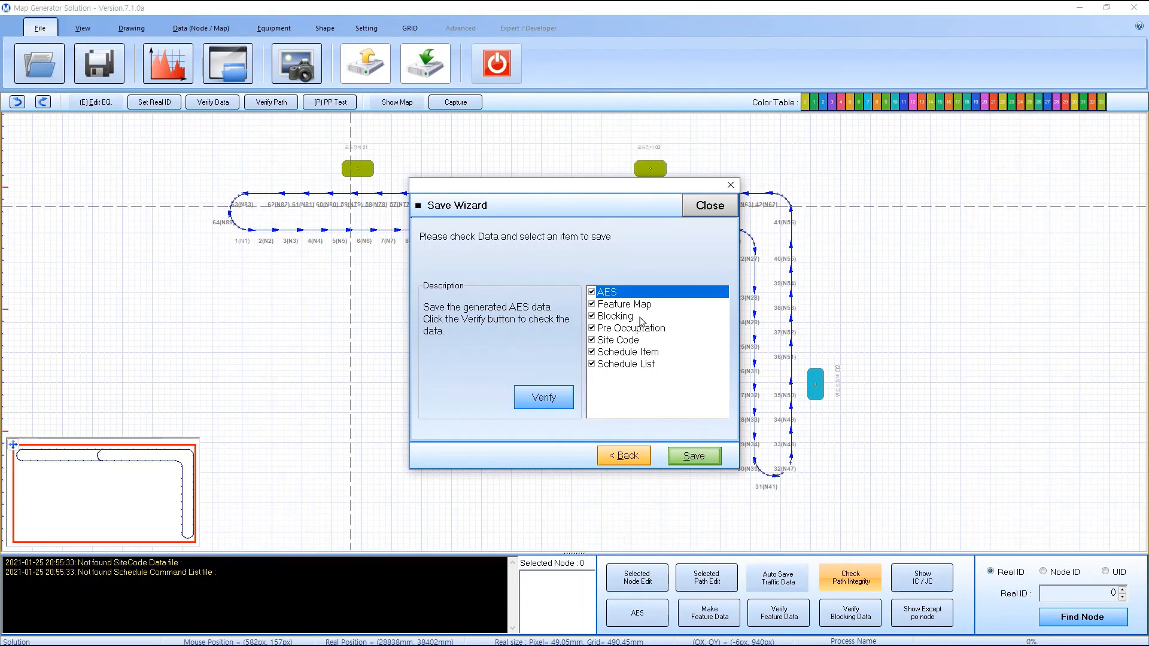
left_click(693, 456)
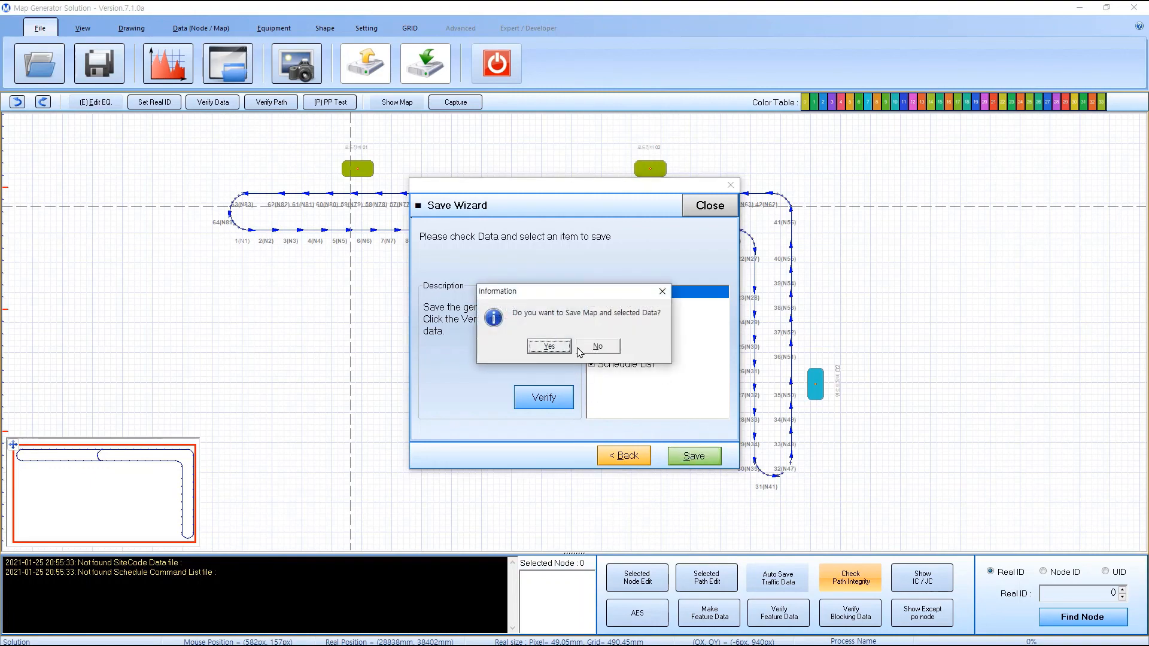
left_click(552, 348)
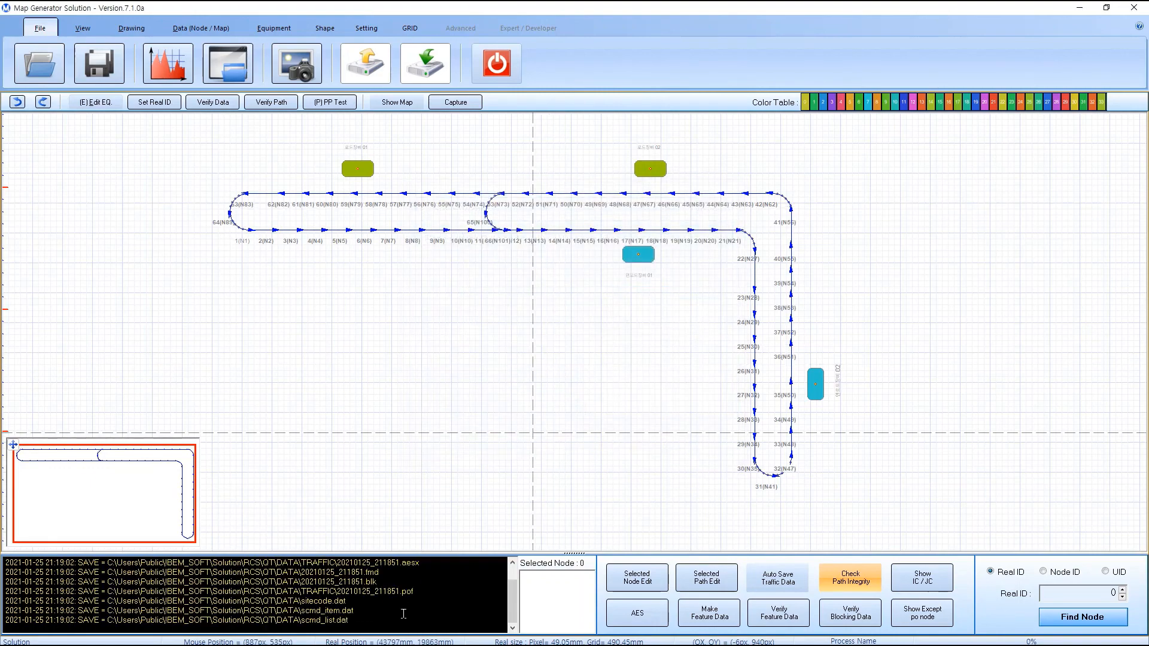